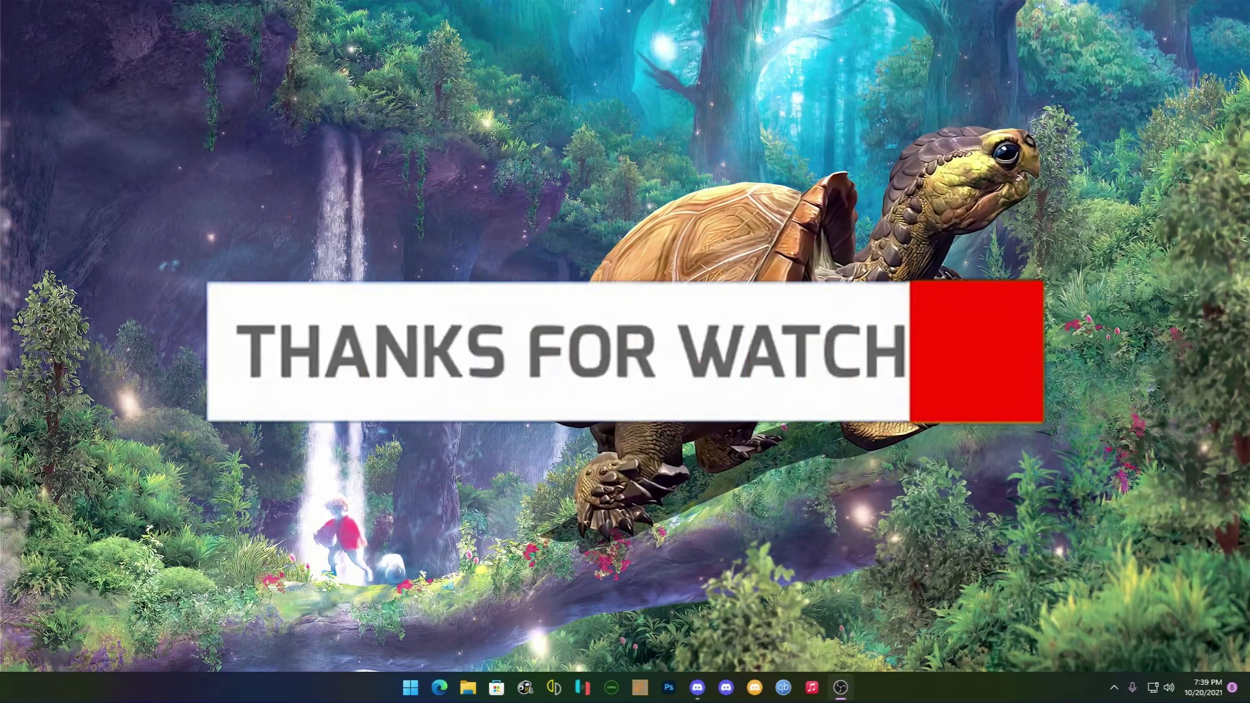
Open the Windows Insider Program page under Windows Update in Settings and expand the Insider channel choices
key("super")
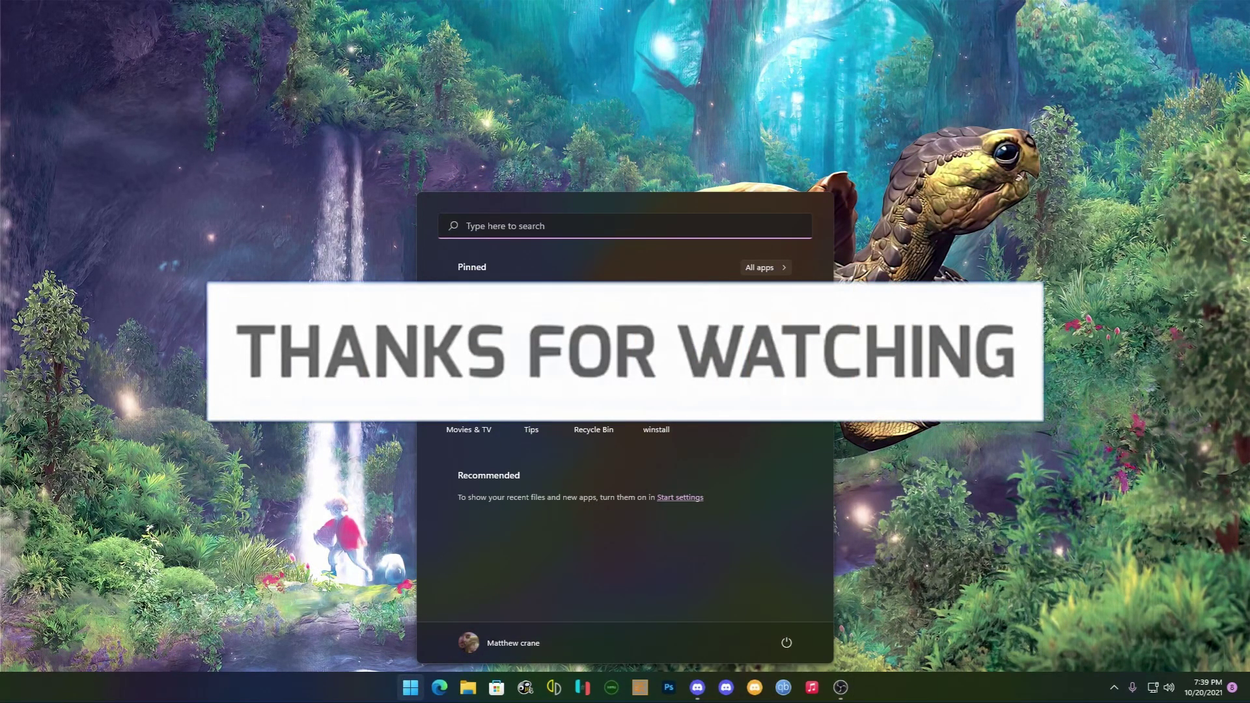
left_click(781, 307)
left_click(221, 440)
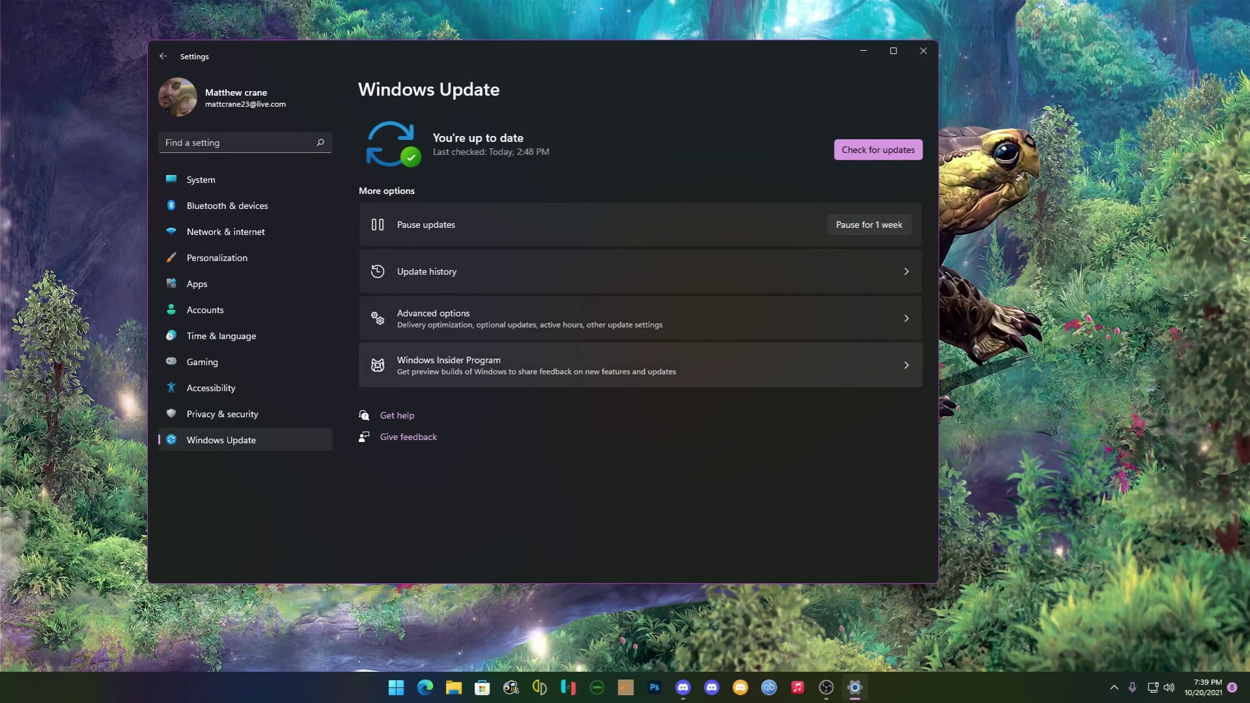
left_click(536, 366)
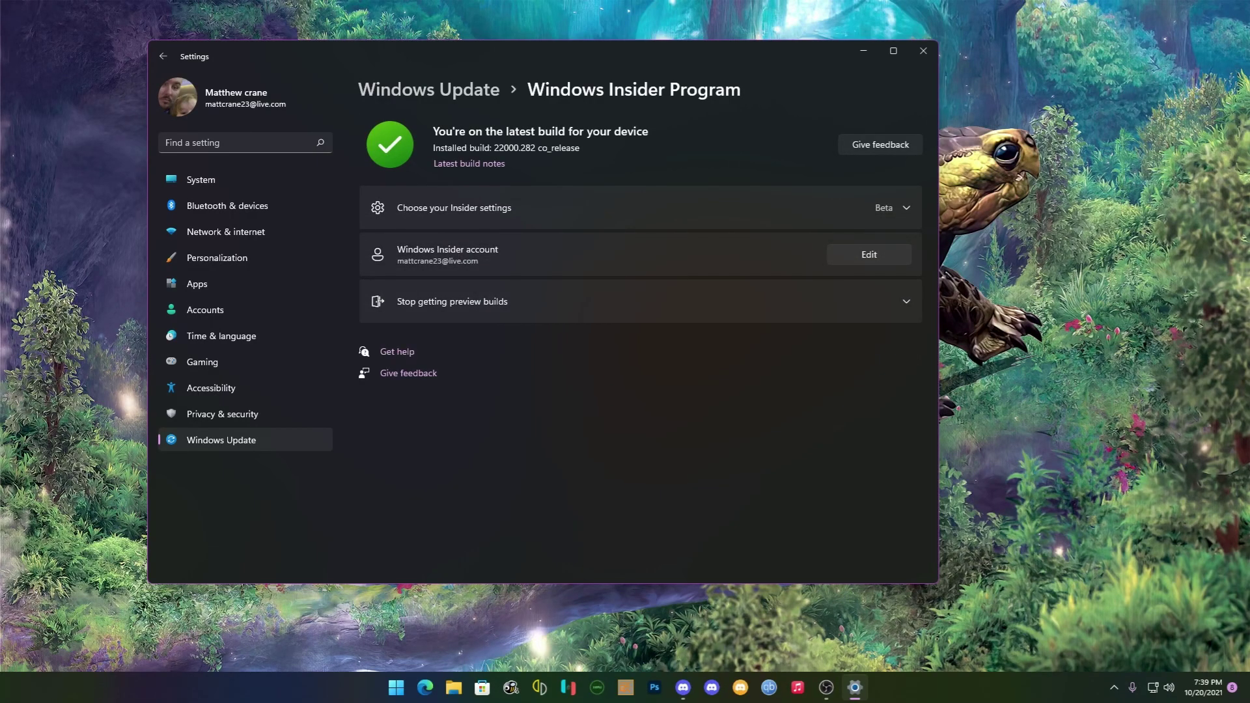
left_click(641, 207)
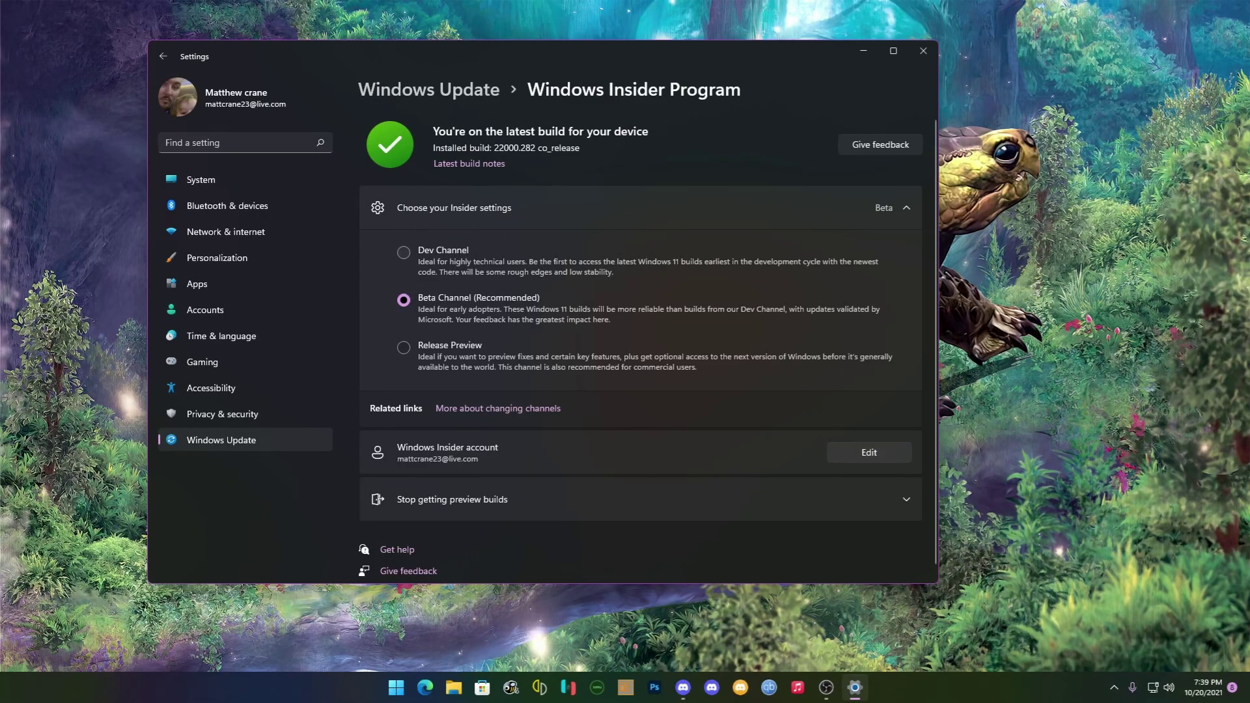
Switch to the Microsoft Store, closing Settings, and check for app updates in the library
left_click(481, 687)
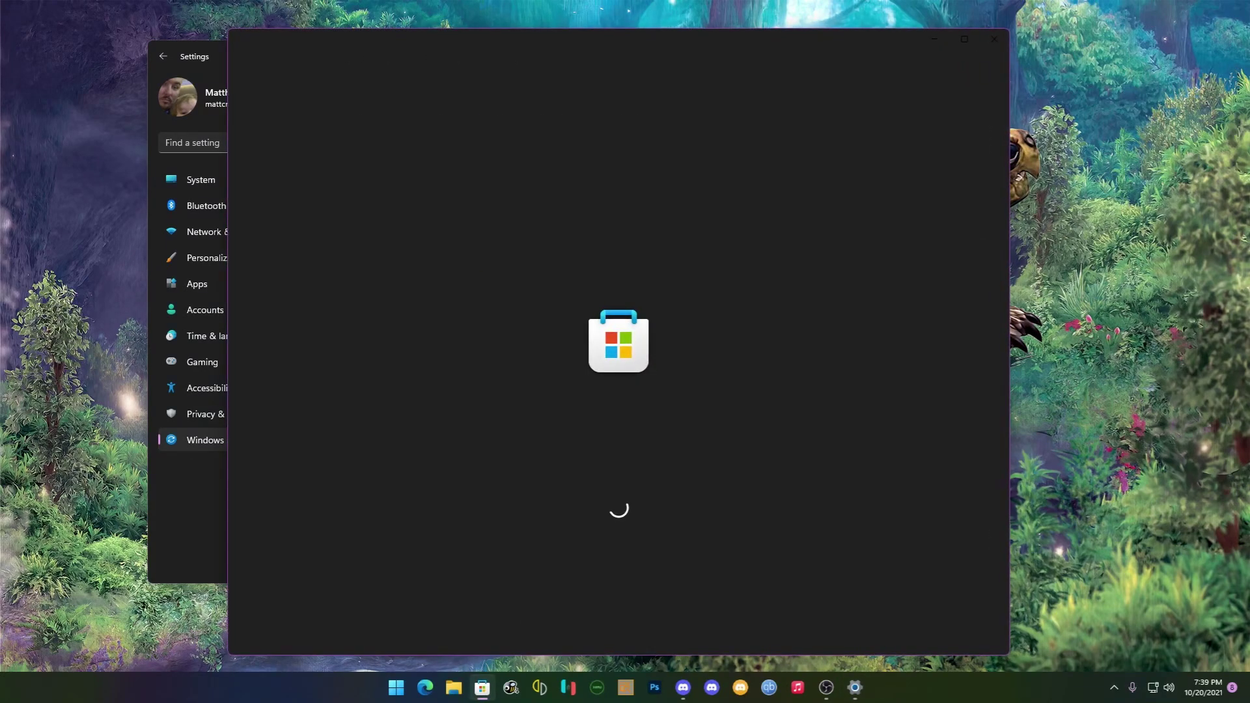
left_click(189, 514)
left_click(922, 51)
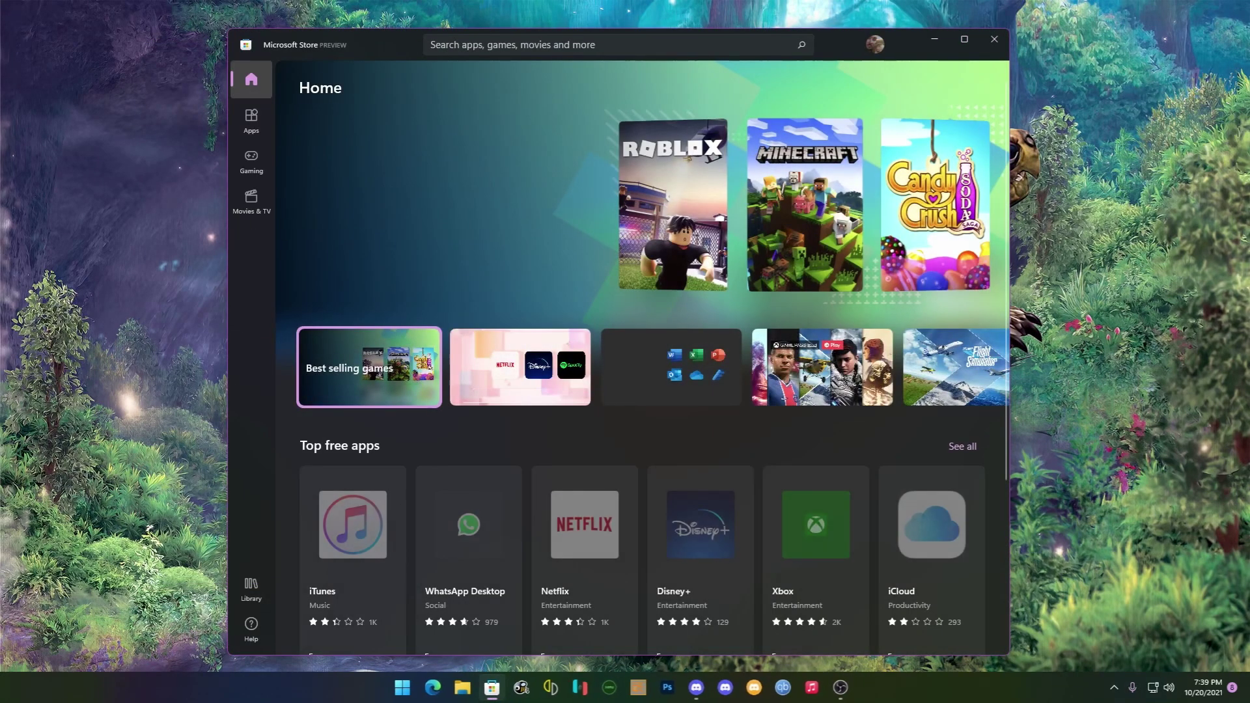
left_click(252, 588)
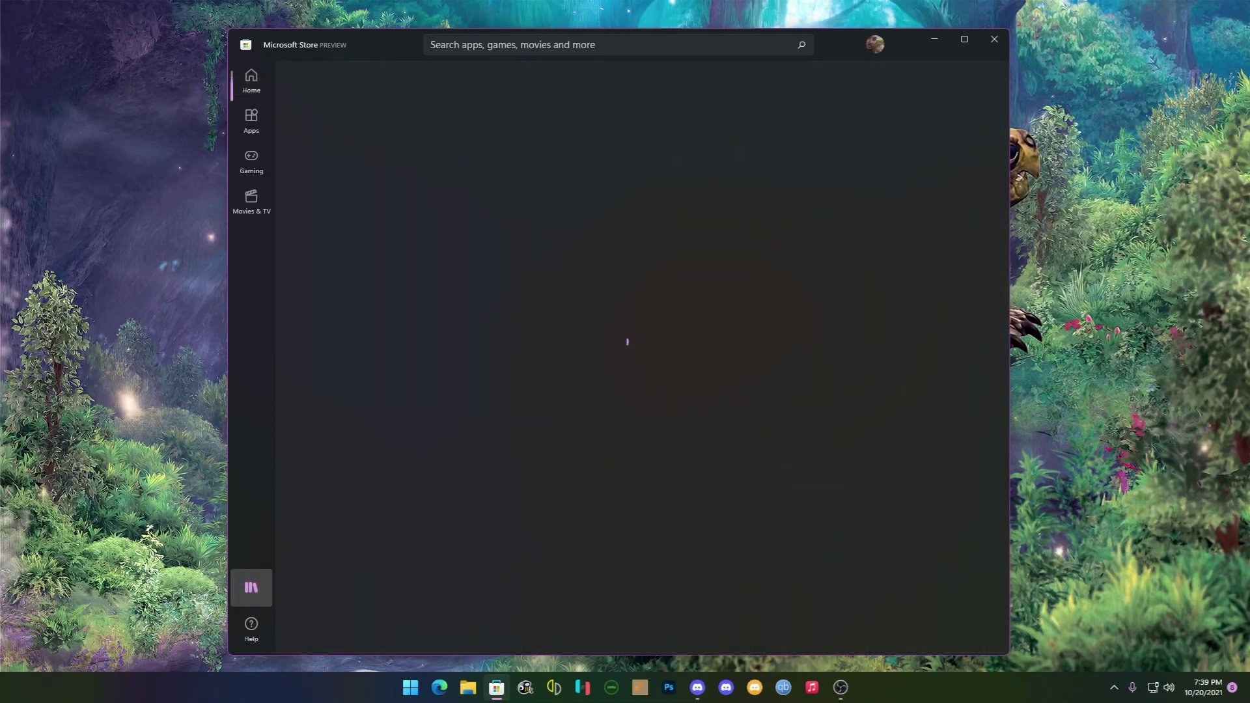
left_click(951, 126)
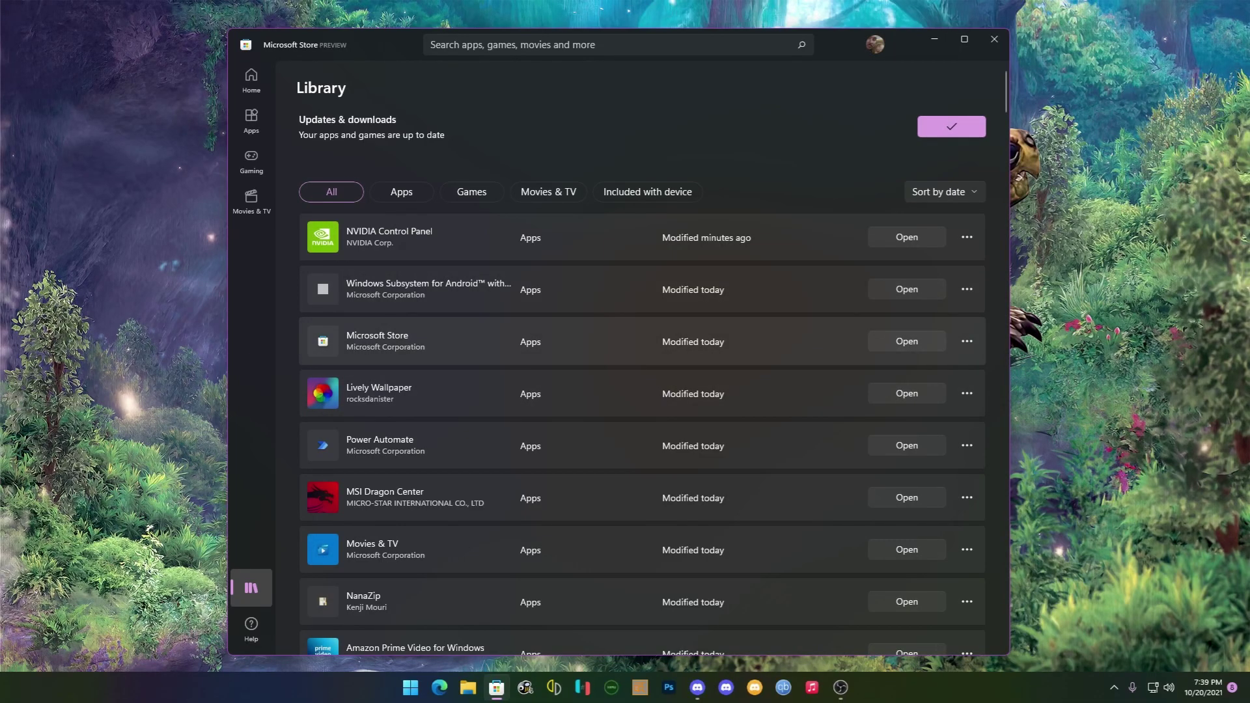
Download the Windows Subsystem for Android as part of the Amazon Appstore setup
left_click(385, 339)
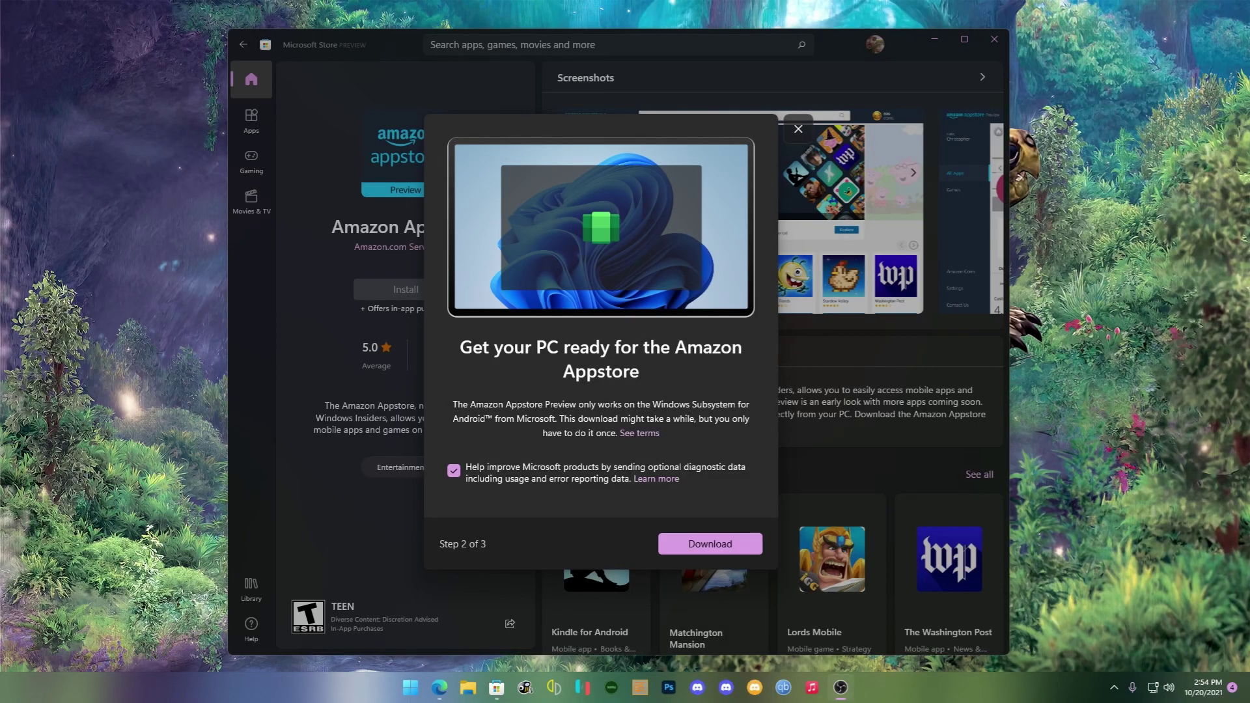
key("alt+Tab")
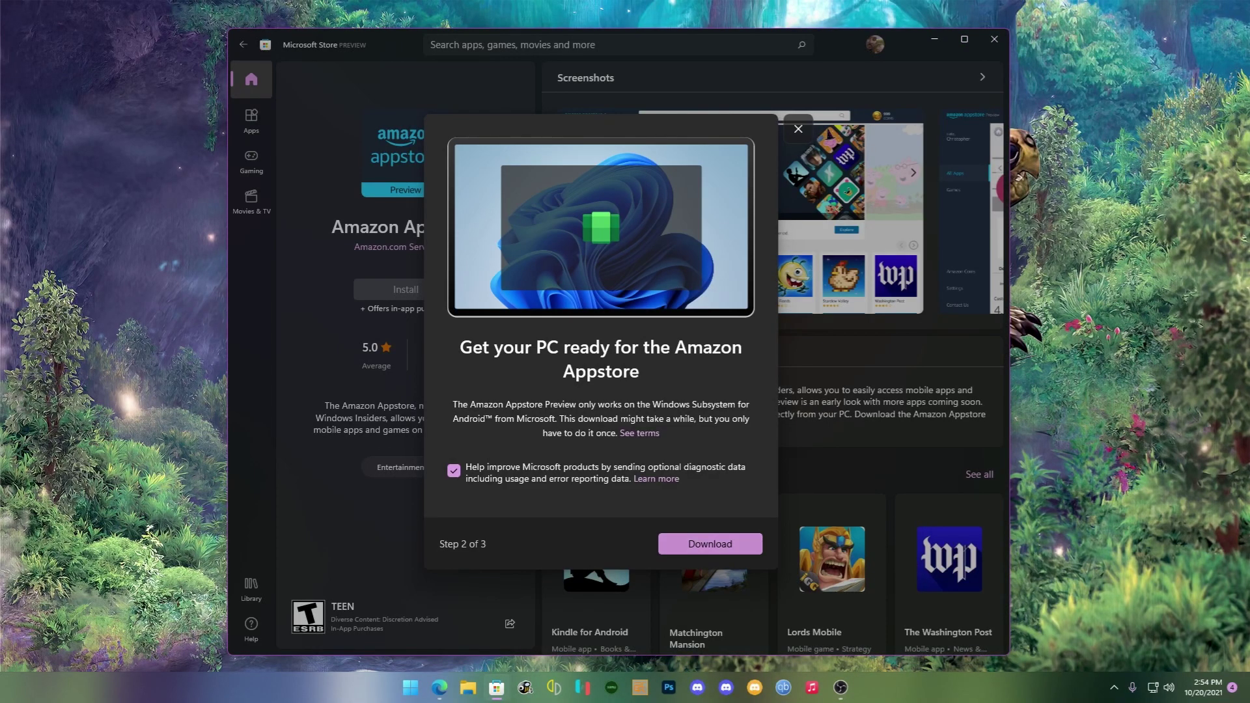
left_click(710, 544)
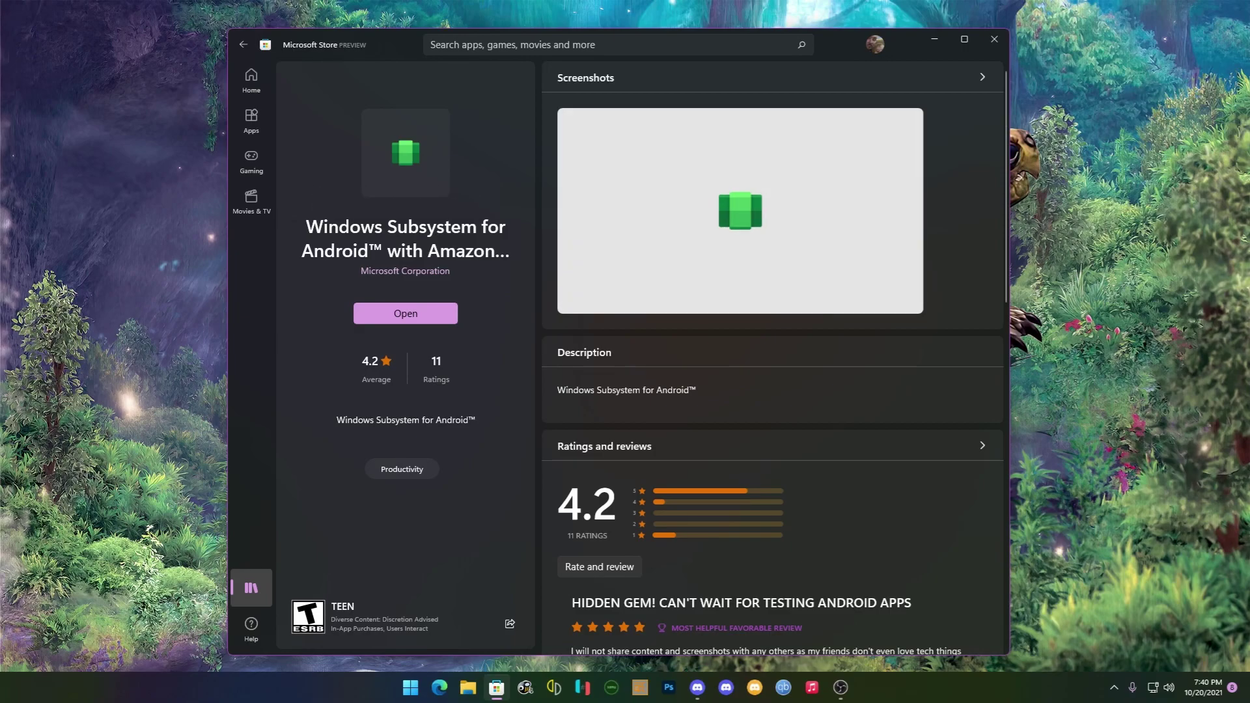
Launch the Amazon Appstore from the Windows Subsystem for Android store page, minimize the store, and close the Appstore window
left_click(406, 313)
left_click(934, 39)
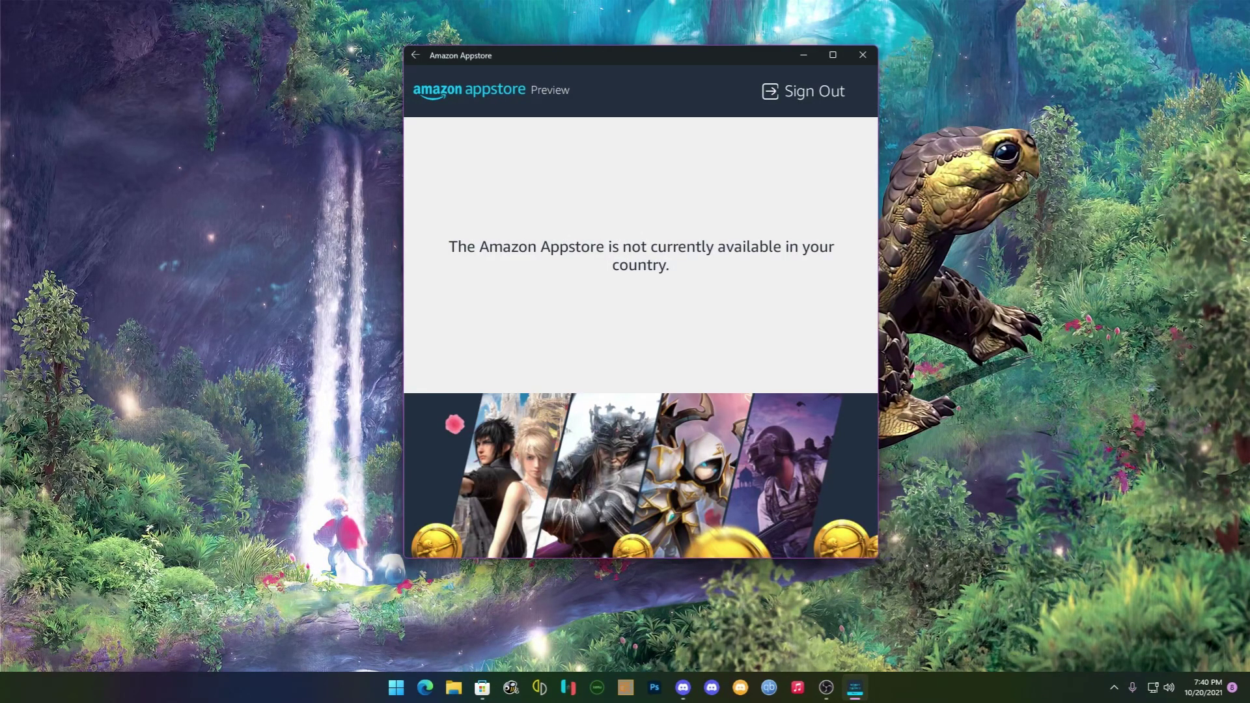
left_click(863, 55)
Search Windows for "andr" and open the Windows Subsystem for Android settings
key("super")
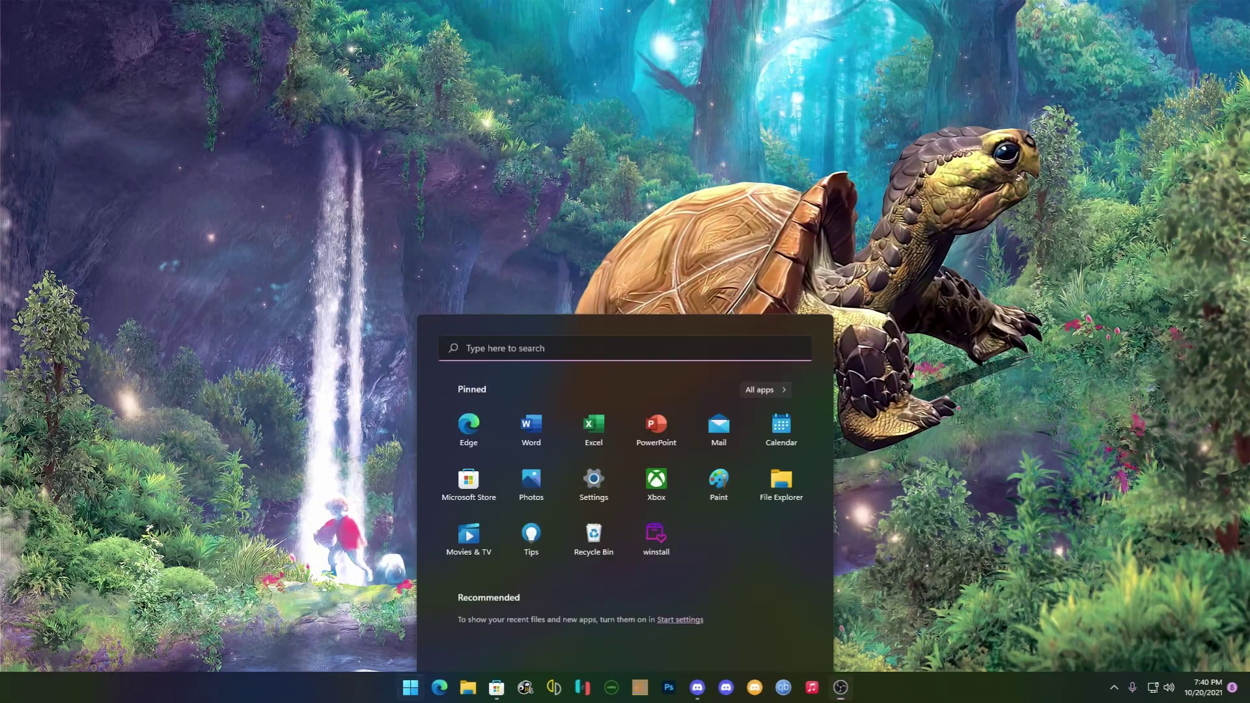
type("wi do")
key("BackSpace")
key("BackSpace")
key("BackSpace")
key("BackSpace")
key("BackSpace")
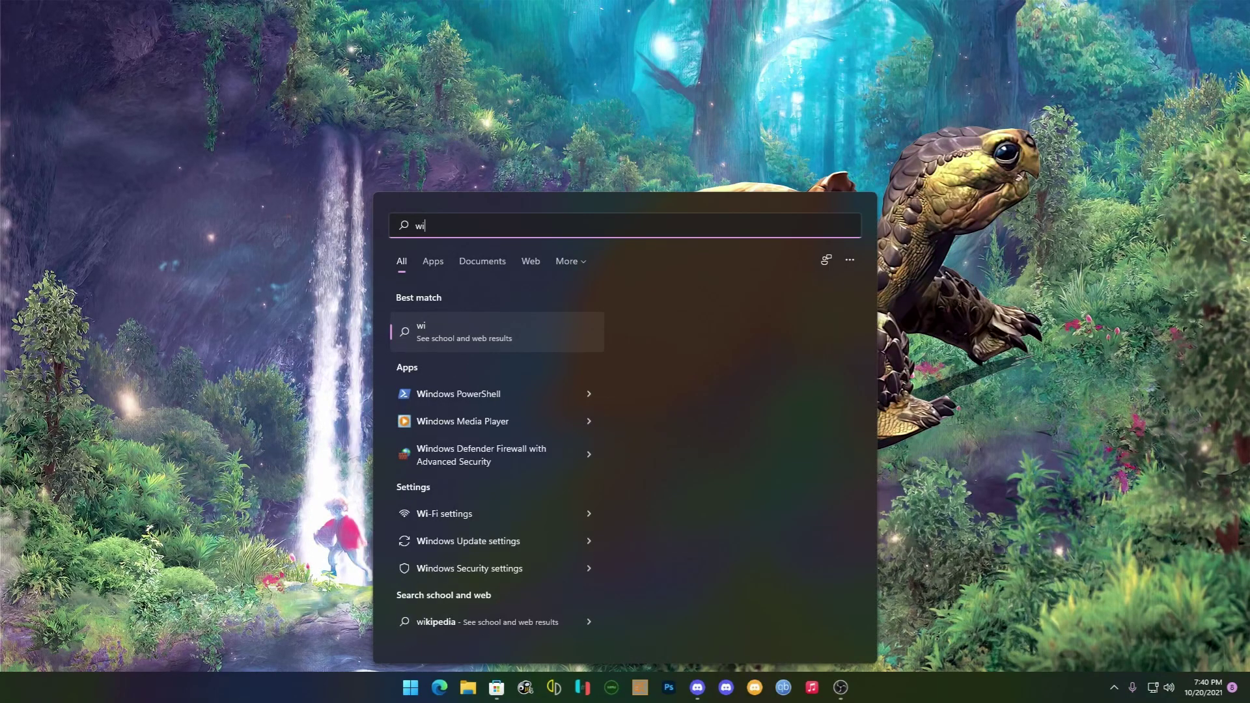
type("andr")
key("Return")
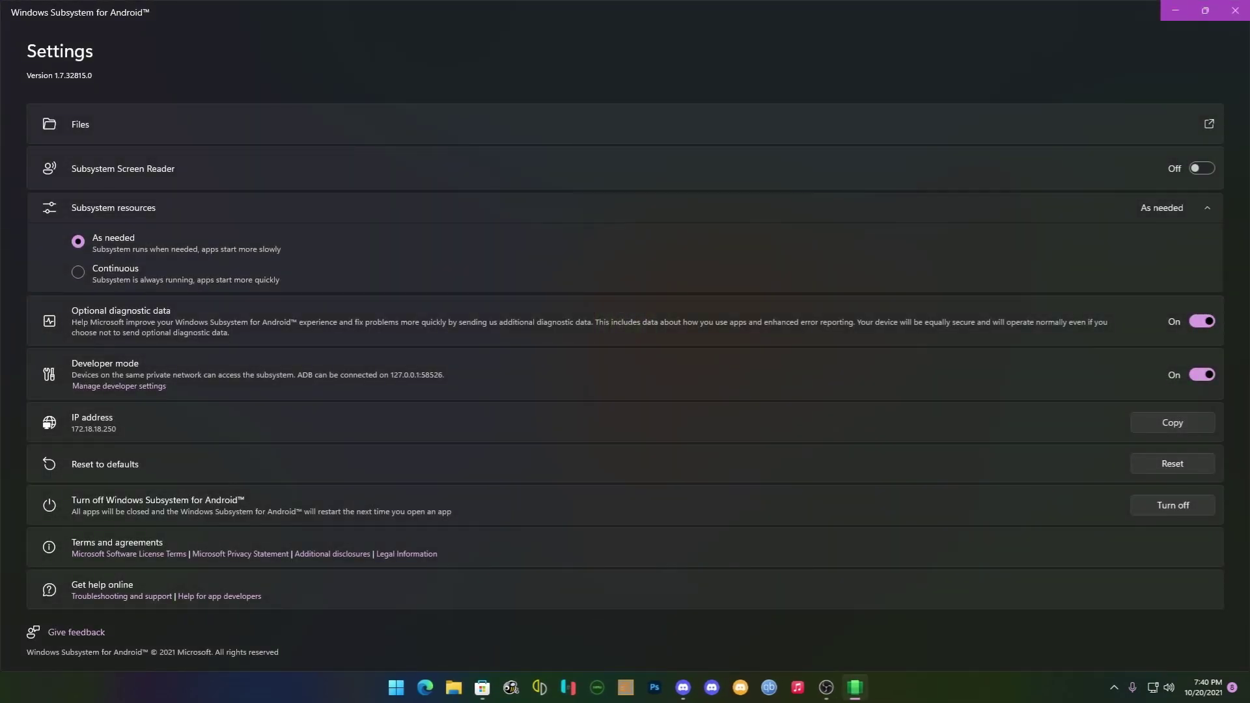
Set the subsystem resources to Continuous and close the Windows Subsystem for Android settings
left_click(78, 272)
key("alt+Tab")
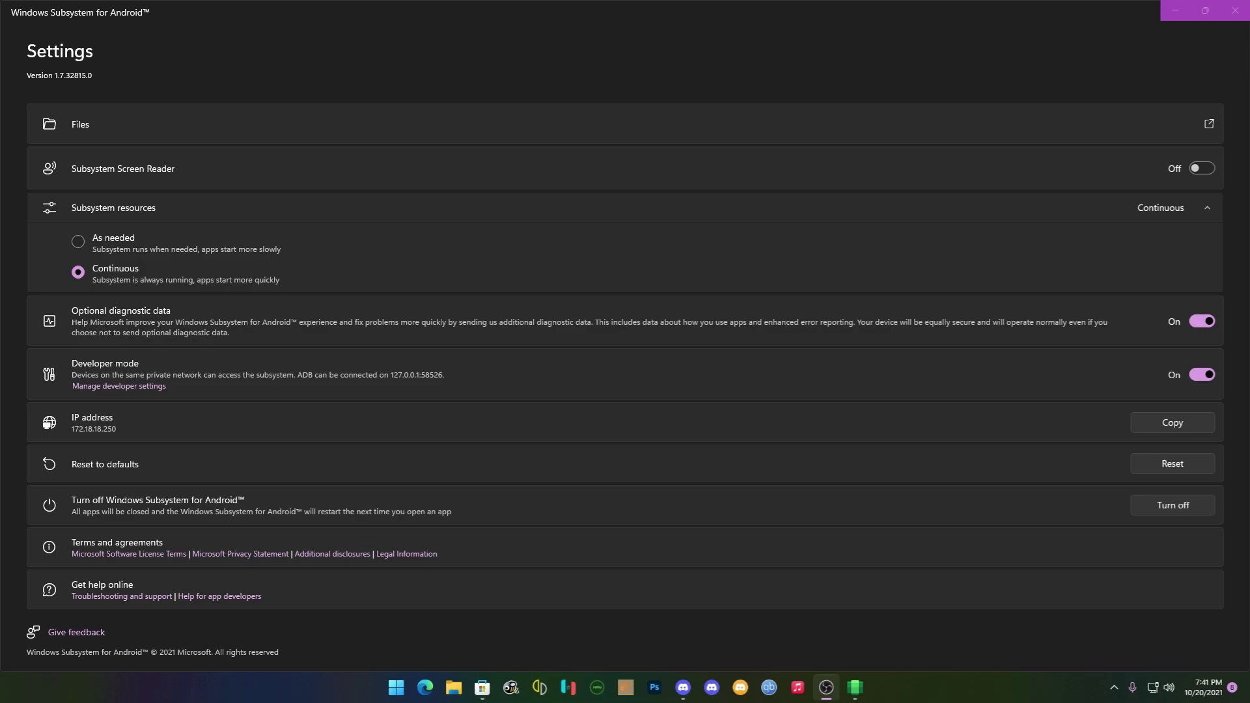
left_click(1235, 10)
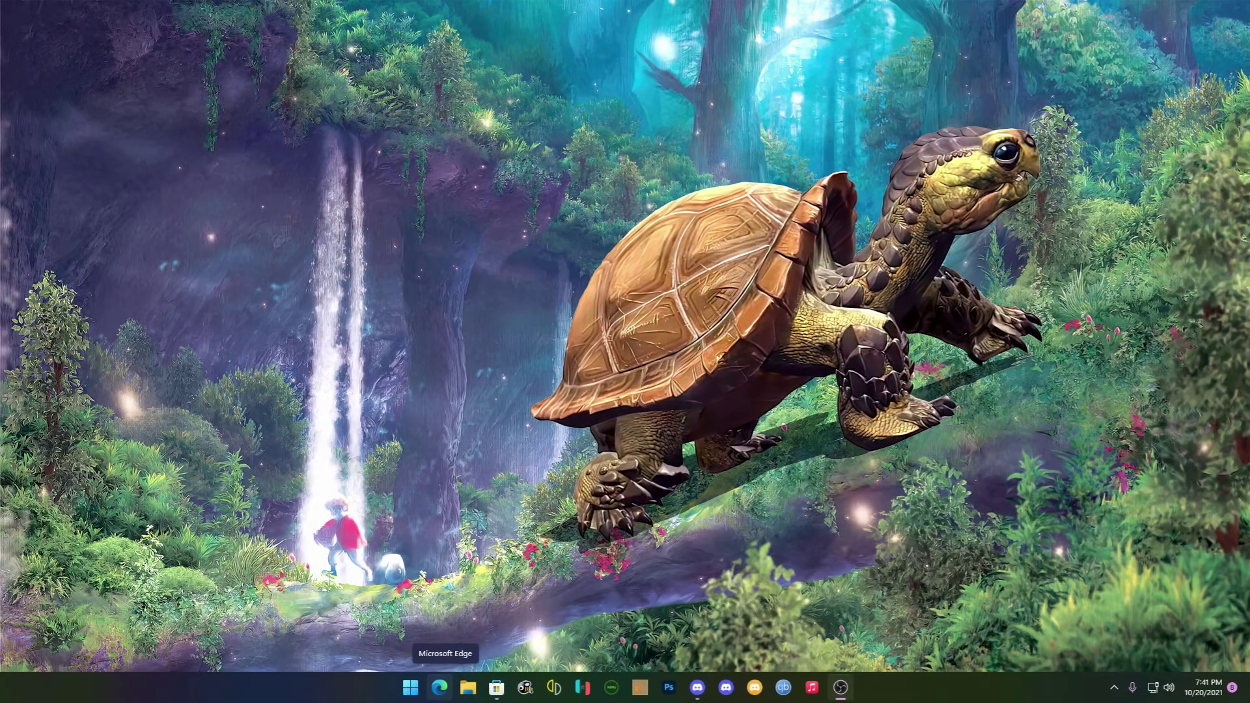
Switch to File Explorer, open the platform-tools folder inside Downloads\platform-tools_r31.0.3-windows, and maximize the window
left_click(467, 687)
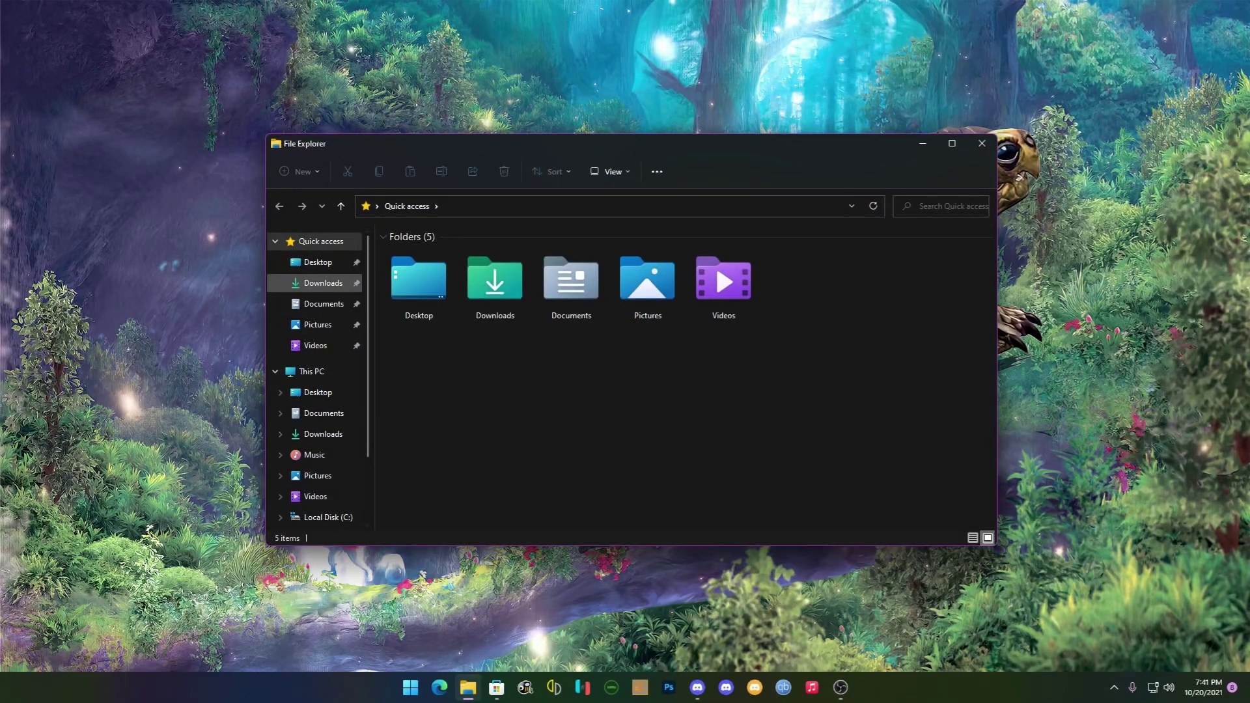
left_click(323, 283)
scroll(469, 359, "down", 8)
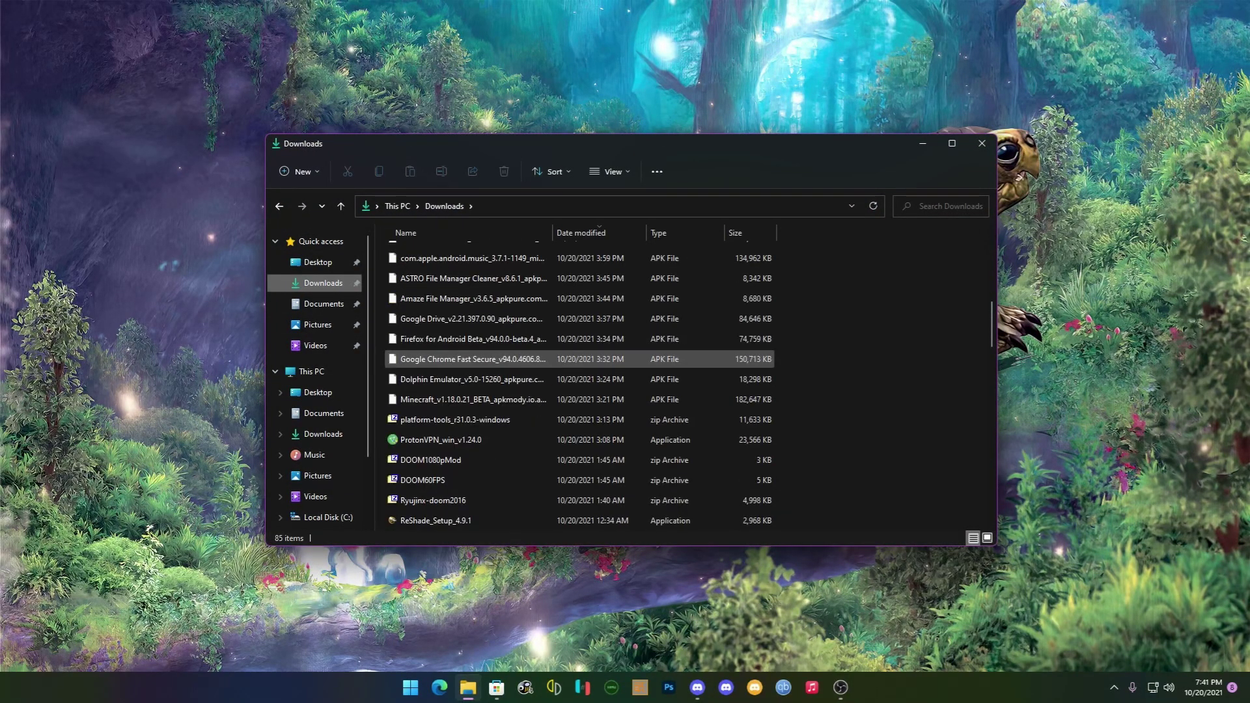
scroll(469, 359, "down", 2)
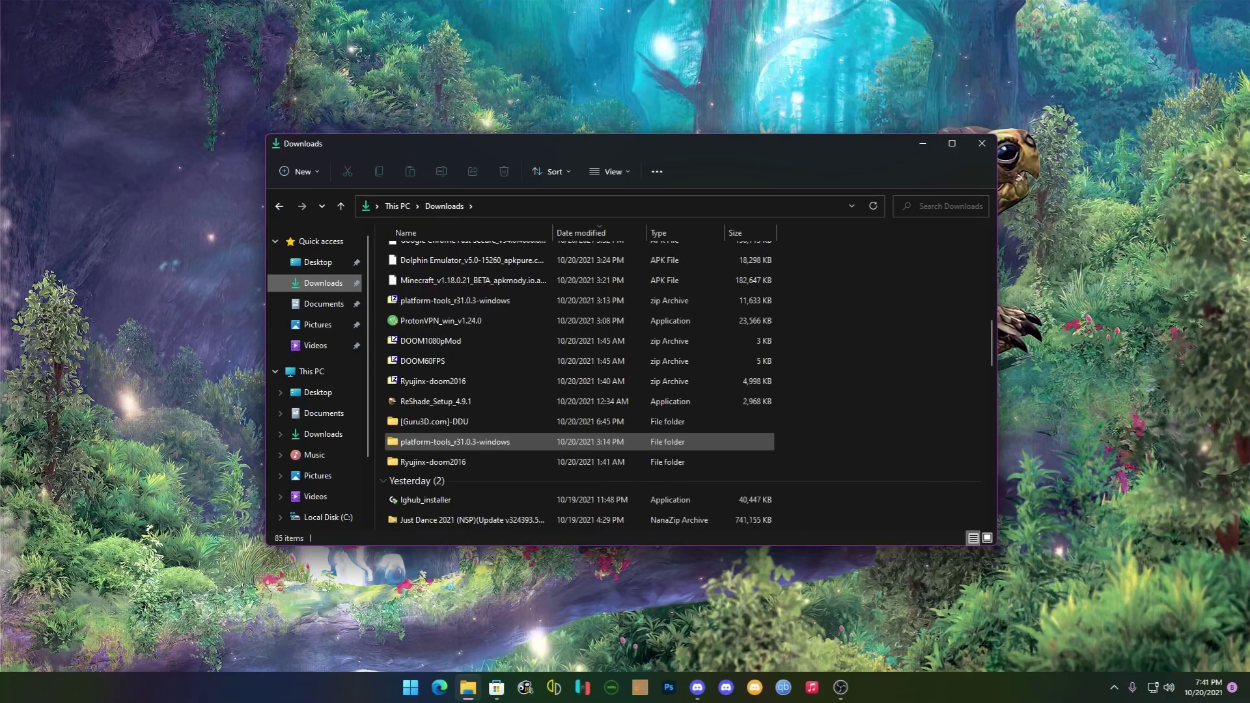
double_click(501, 442)
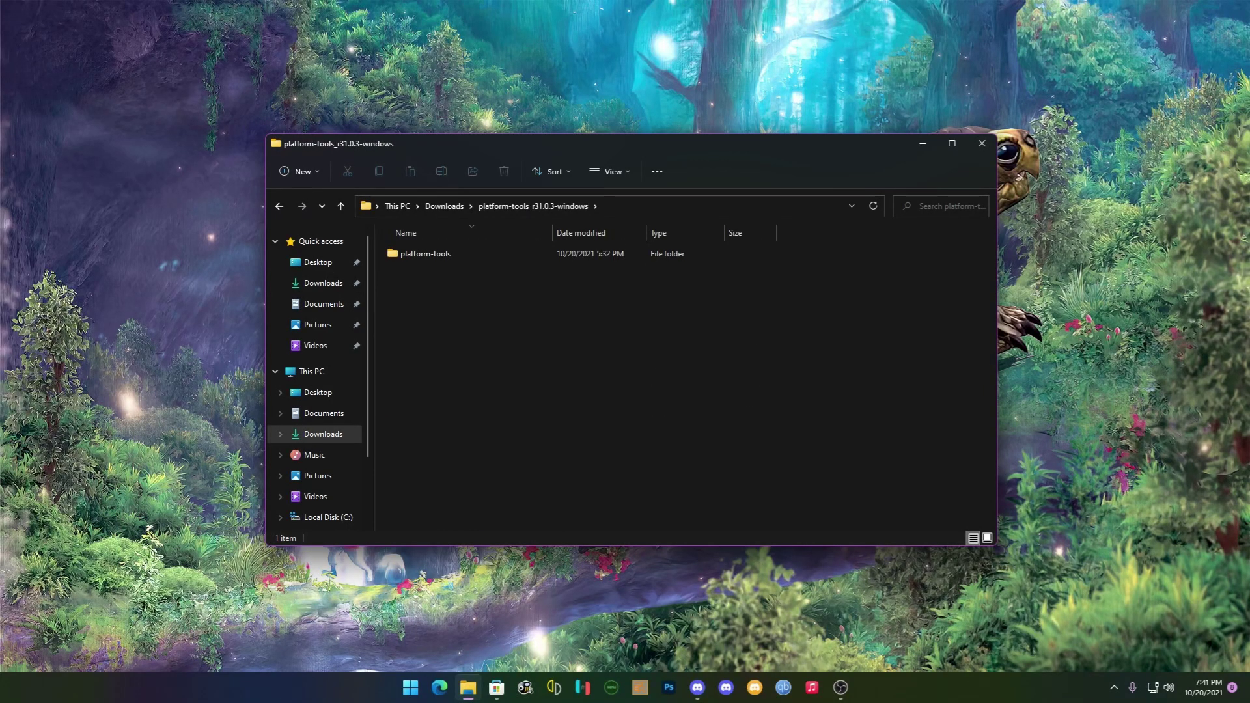
double_click(433, 255)
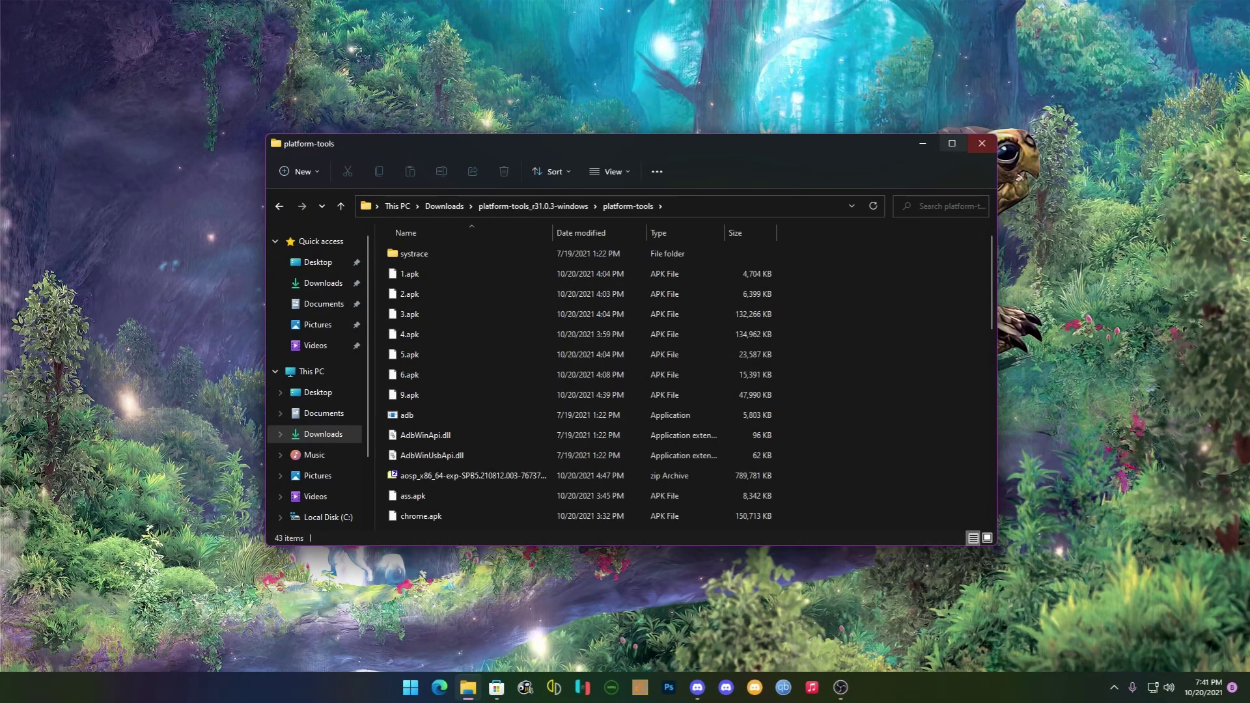
left_click(951, 143)
Sort the platform-tools files by type and look through the APK files and the adb application
scroll(312, 371, "down", 5)
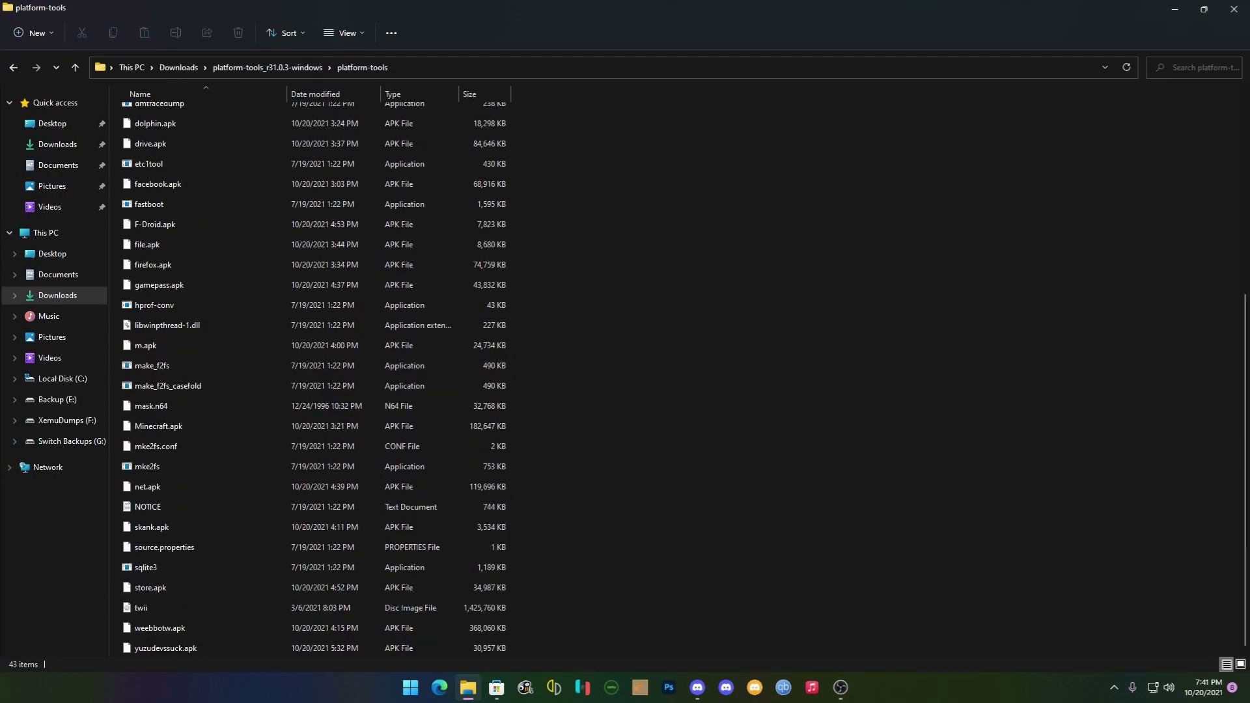
scroll(312, 370, "up", 5)
left_click(403, 94)
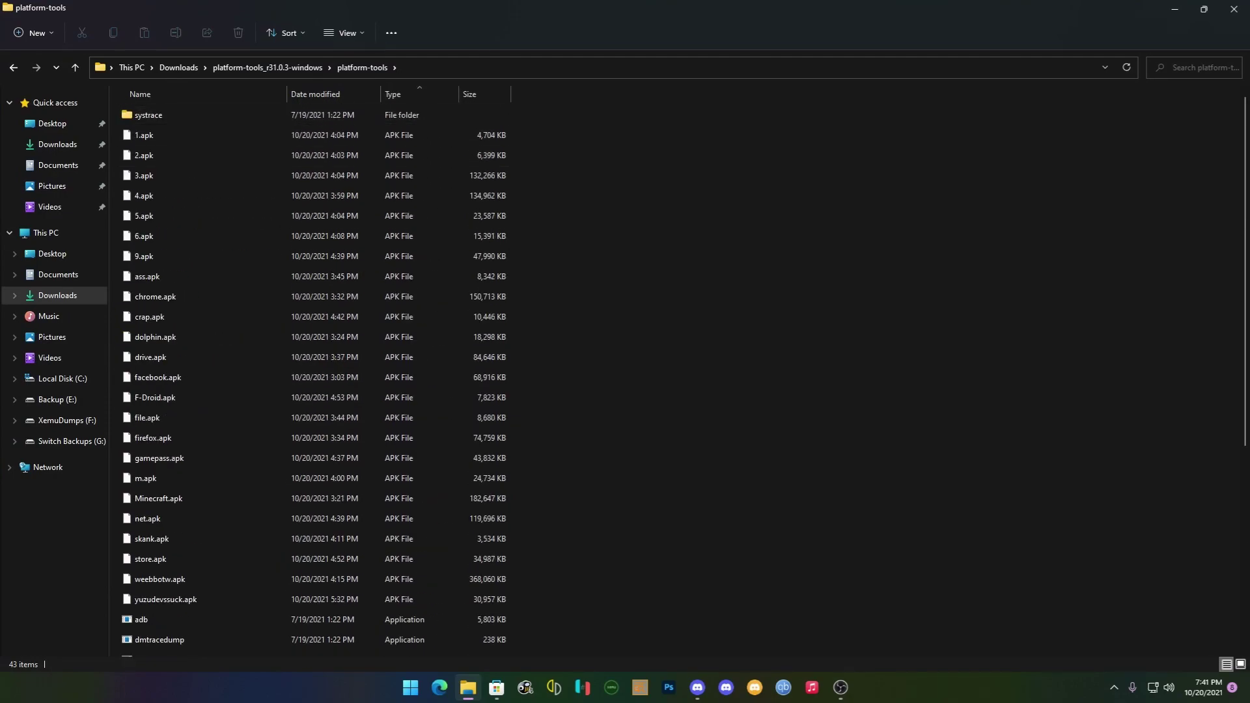
scroll(403, 95, "down", 5)
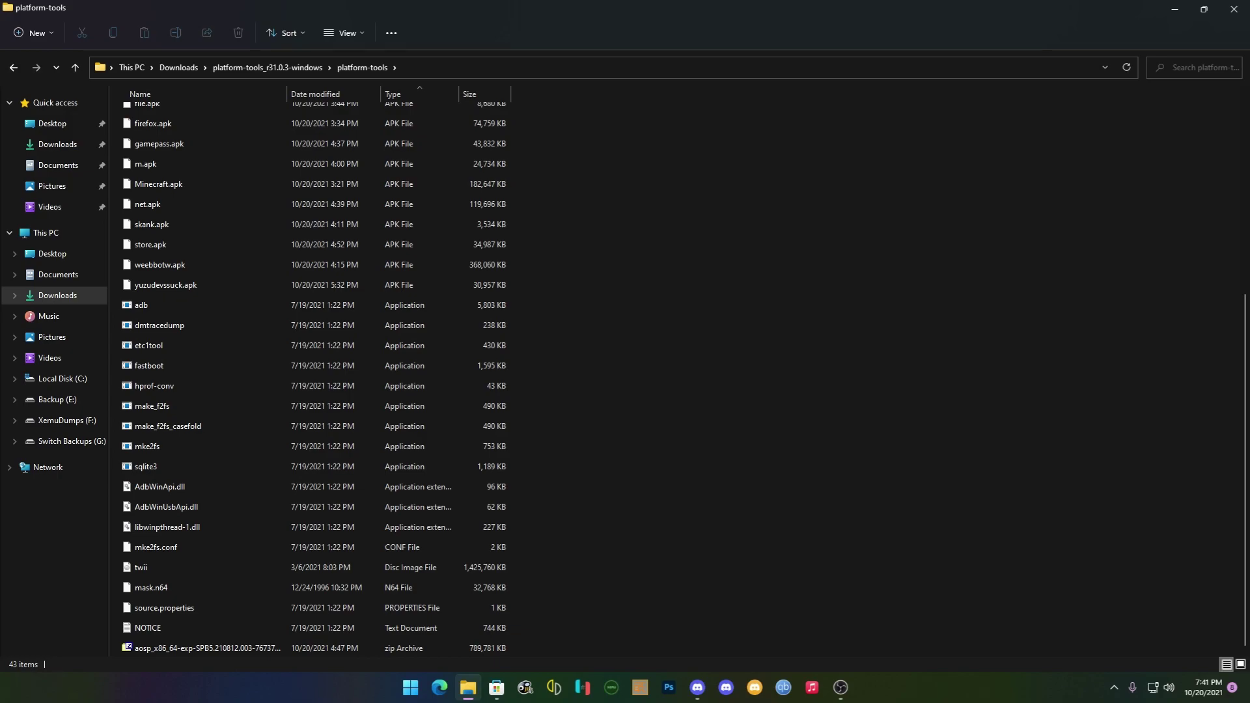
Open Windows Terminal in the platform-tools folder and minimize File Explorer
right_click(792, 422)
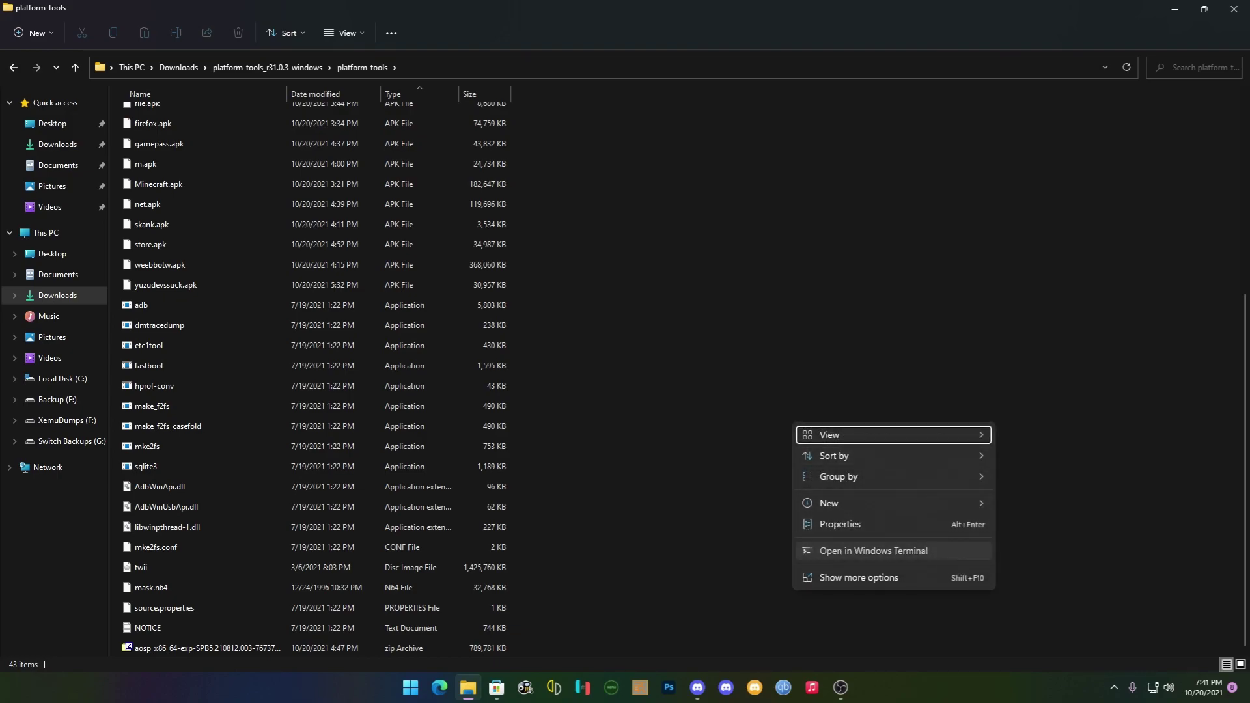
left_click(846, 551)
left_click_drag(423, 29, 653, 124)
left_click(1174, 9)
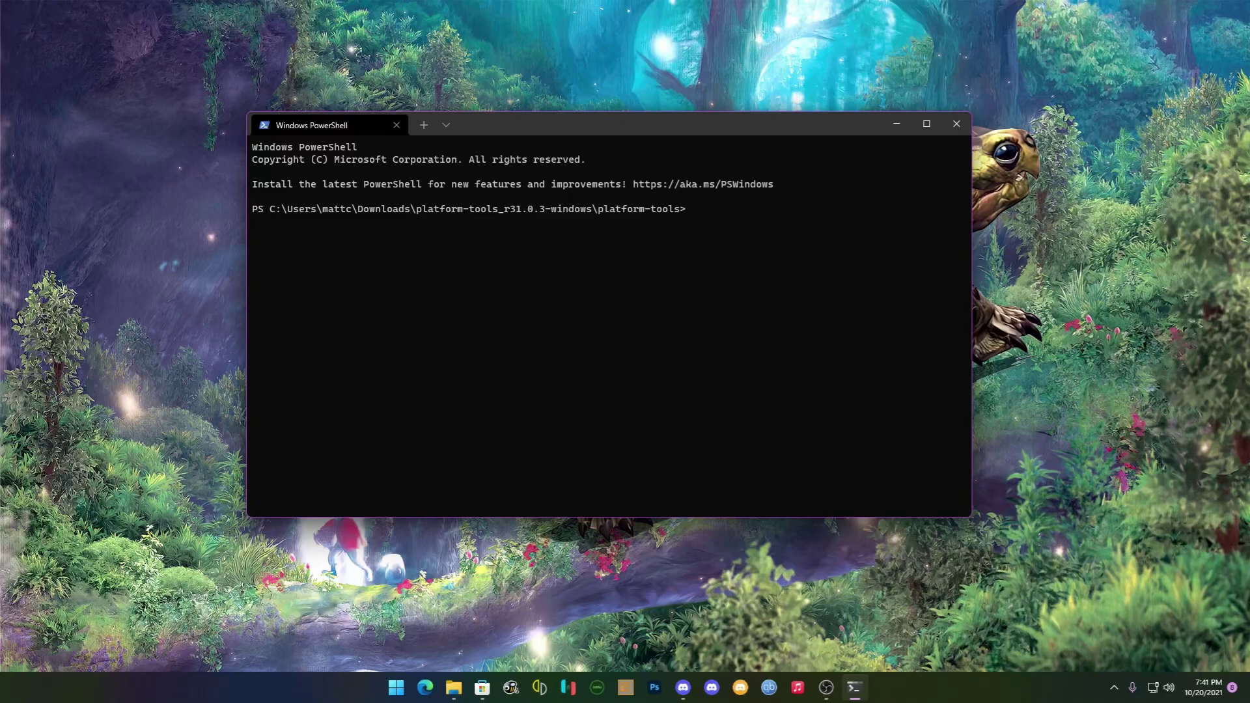
List the attached devices with ./adb devices and connect adb to 127.0.0.1:58526
type("./adb devices")
key("Return")
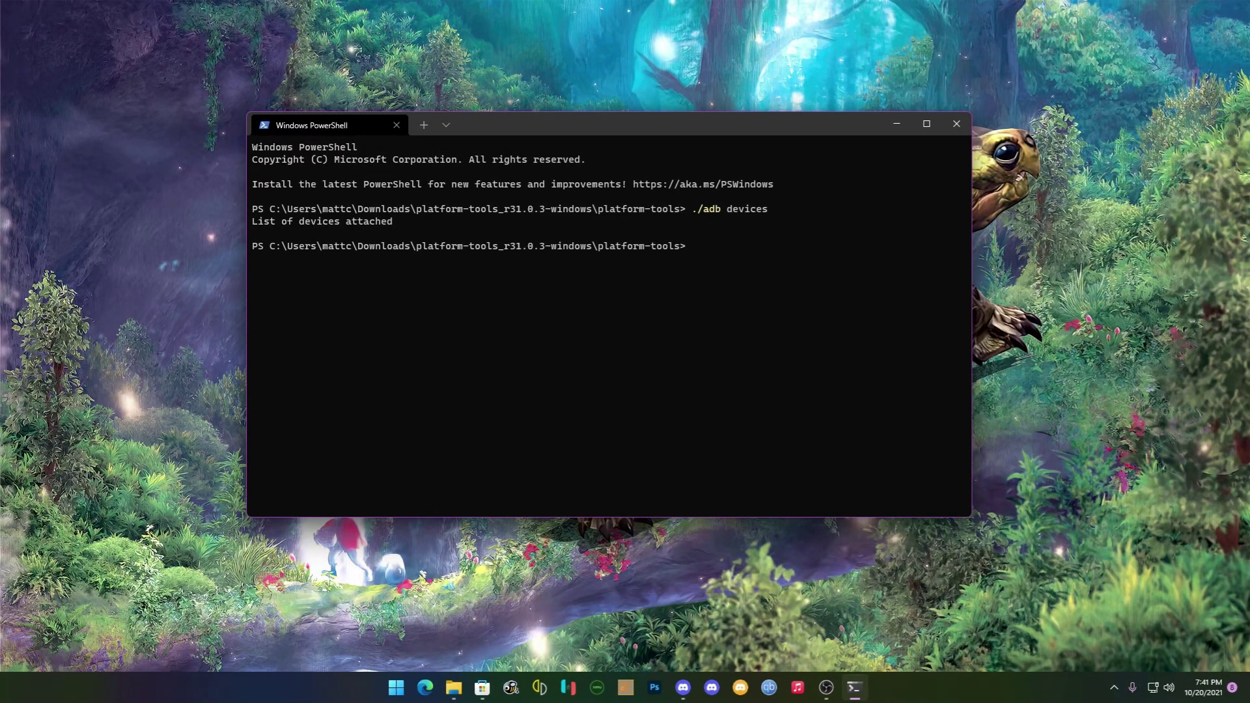
key("Up")
key("Up")
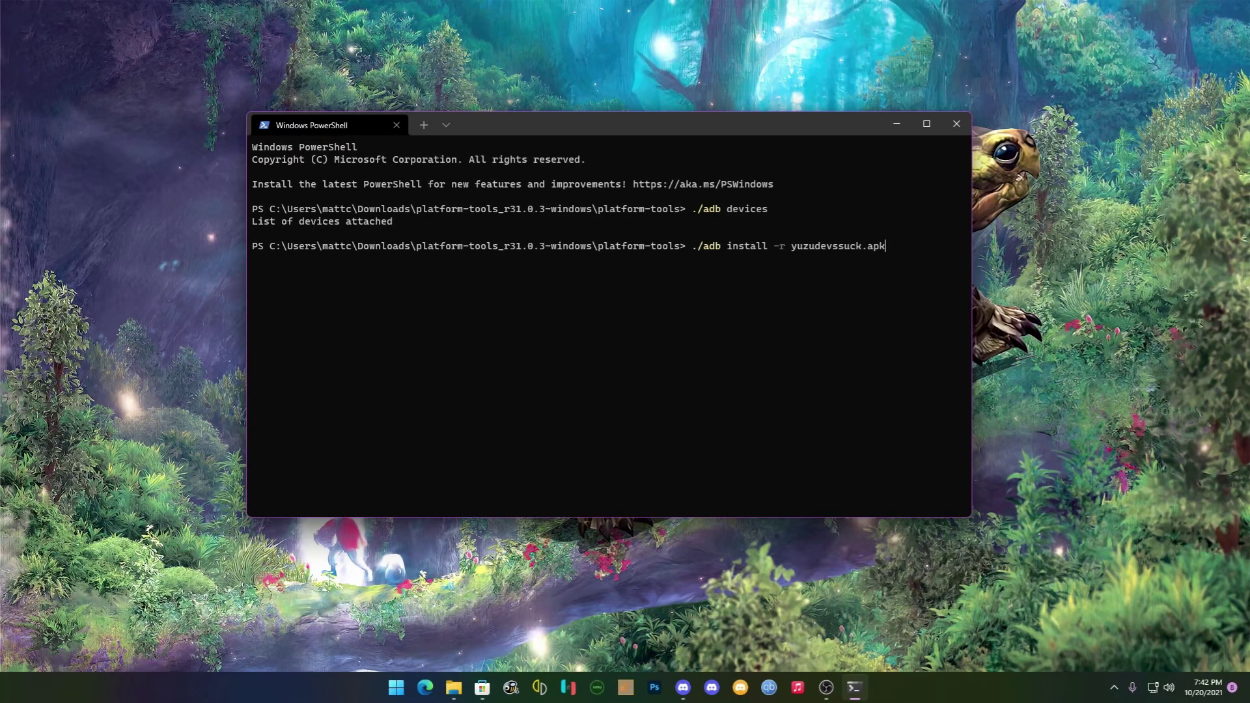
key("Up")
key("Return")
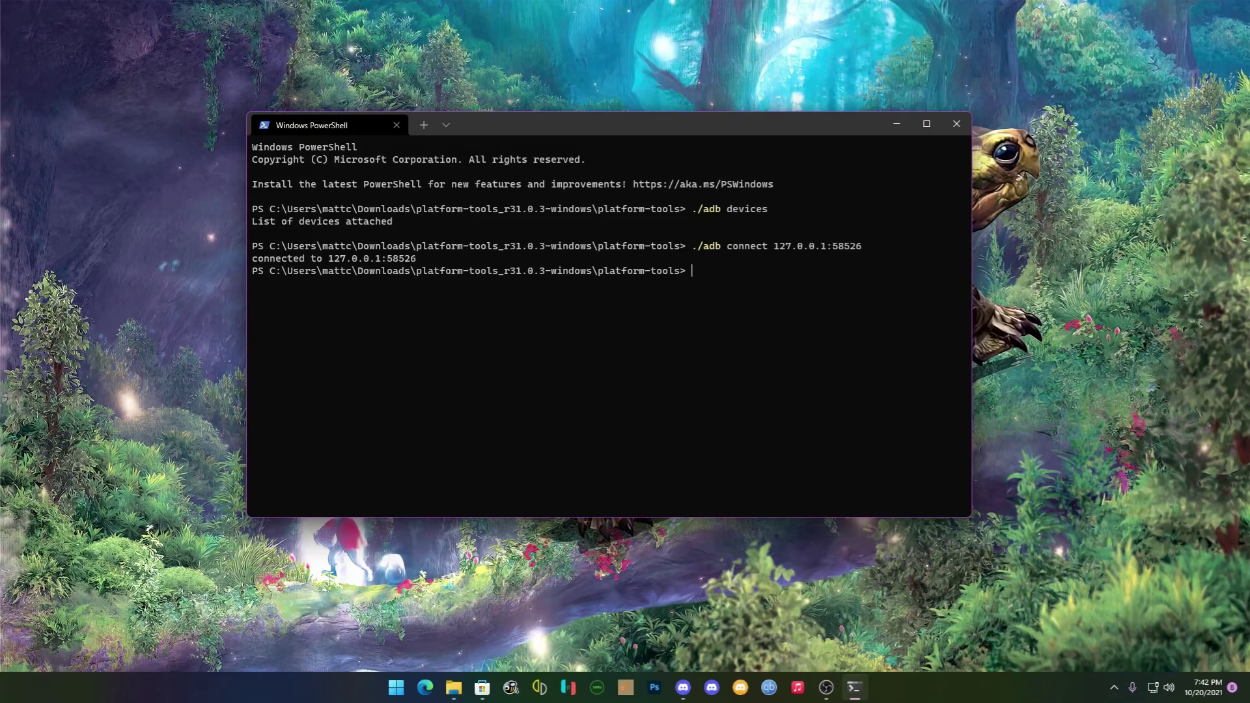
Install the F-Droid package with the command ./adb install -r f-droid.apk
type("./adb install -r f=droid")
key("BackSpace")
key("BackSpace")
key("BackSpace")
key("BackSpace")
key("BackSpace")
key("BackSpace")
type("-droid.apk")
key("Return")
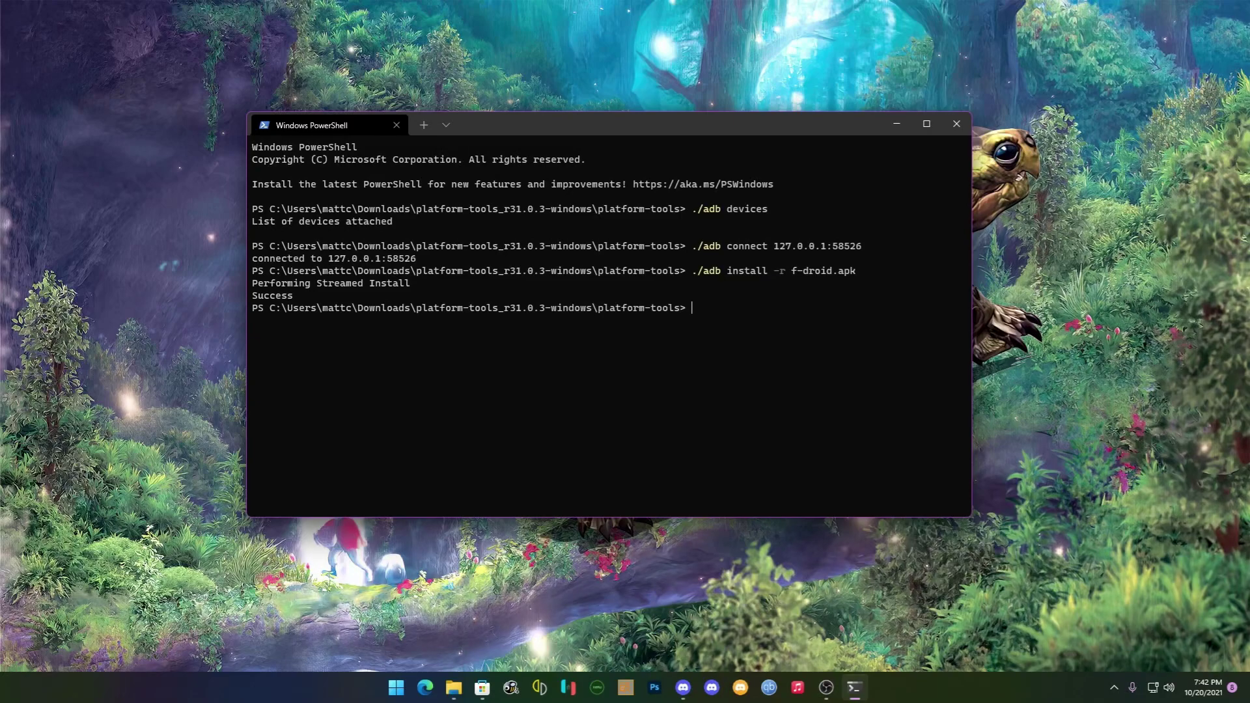
Search Windows for "f-droid" and launch the F-Droid app
key("super")
type("fd")
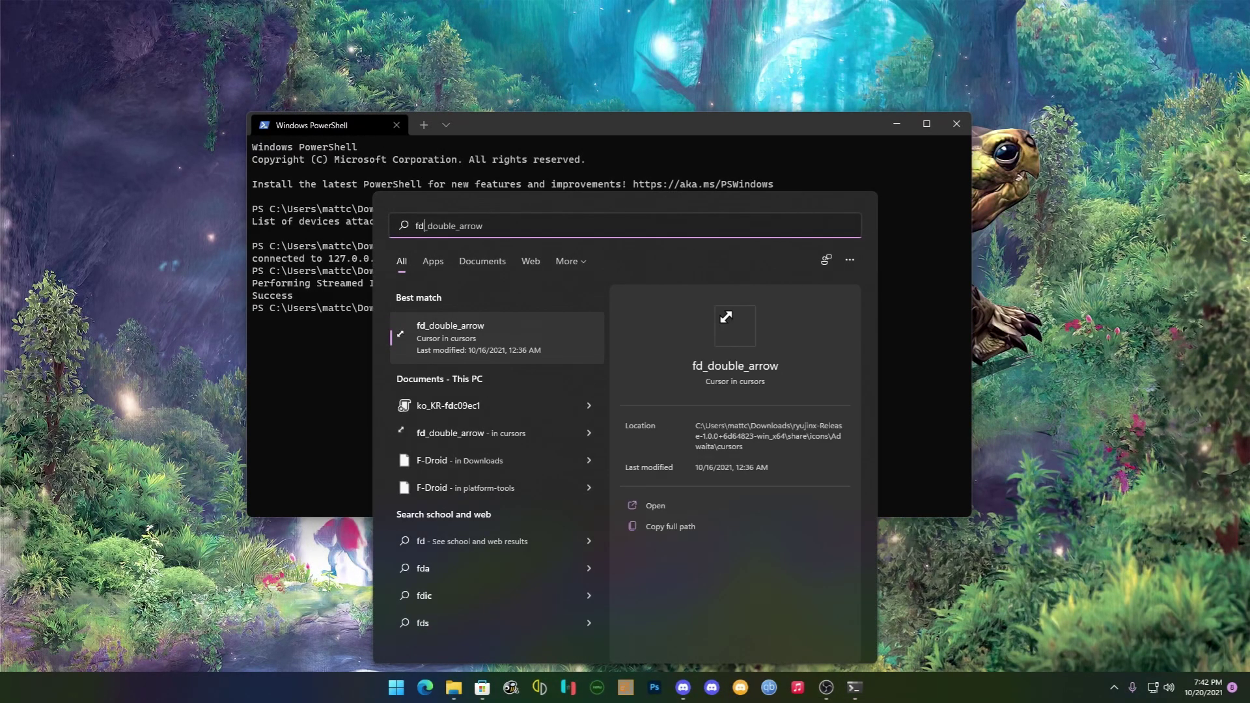
key("BackSpace")
key("BackSpace")
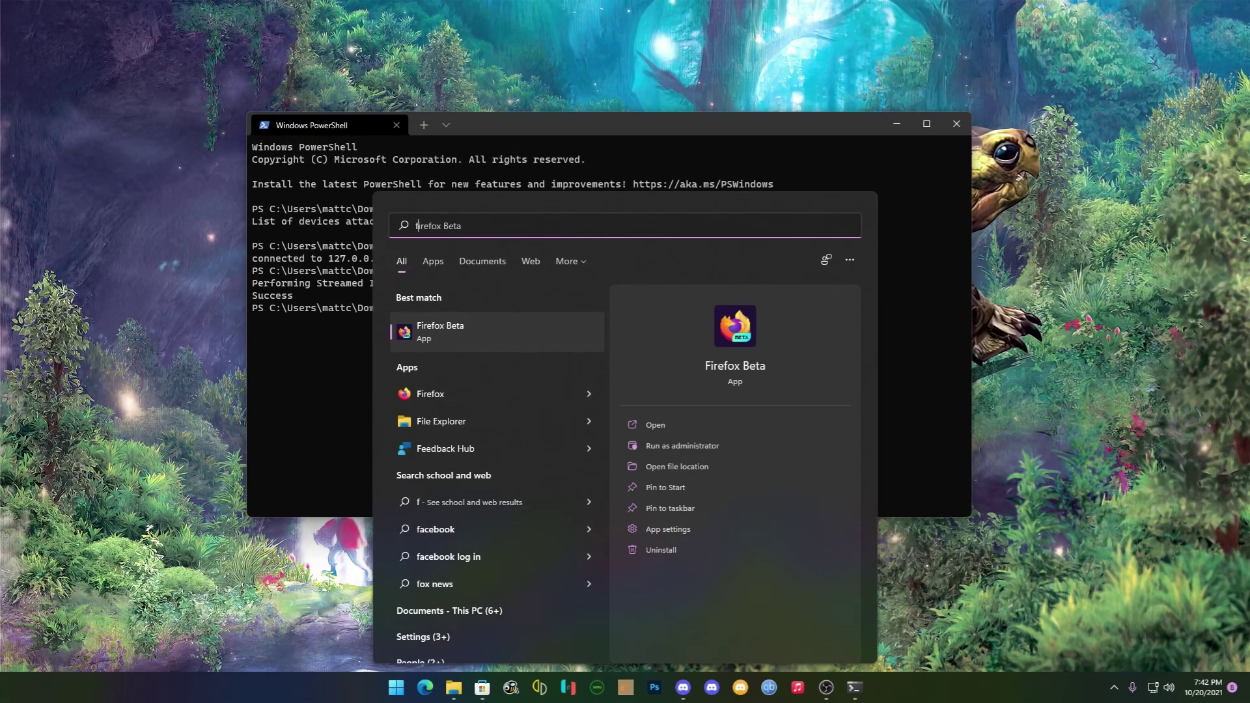
type("-droid")
key("Return")
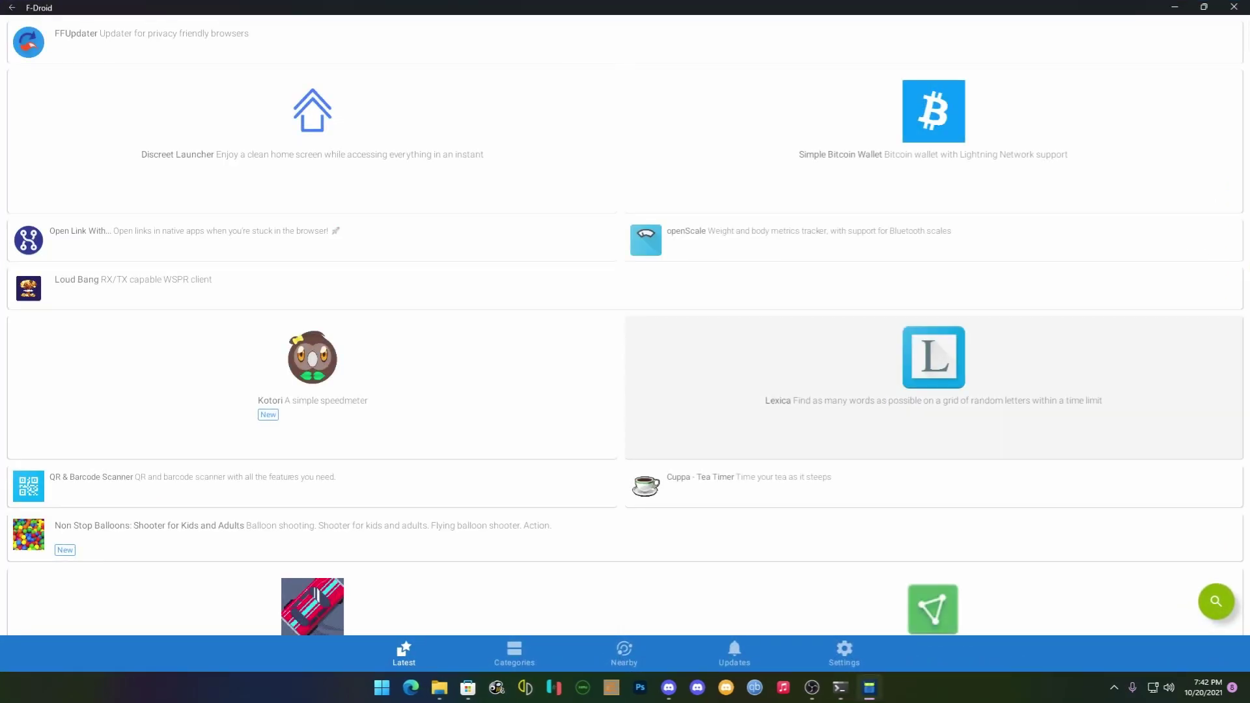
Search F-Droid for "aur", view the Aurora Store app's page and launch Aurora Store
left_click(1215, 601)
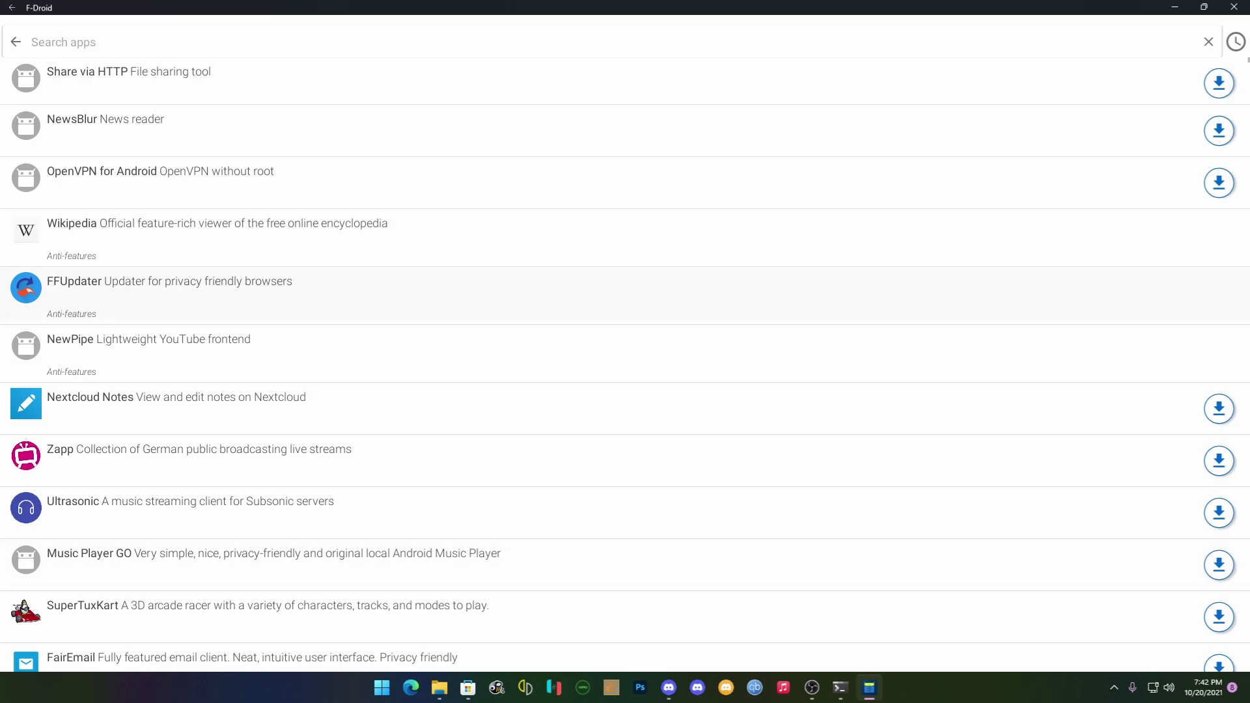
type("aur")
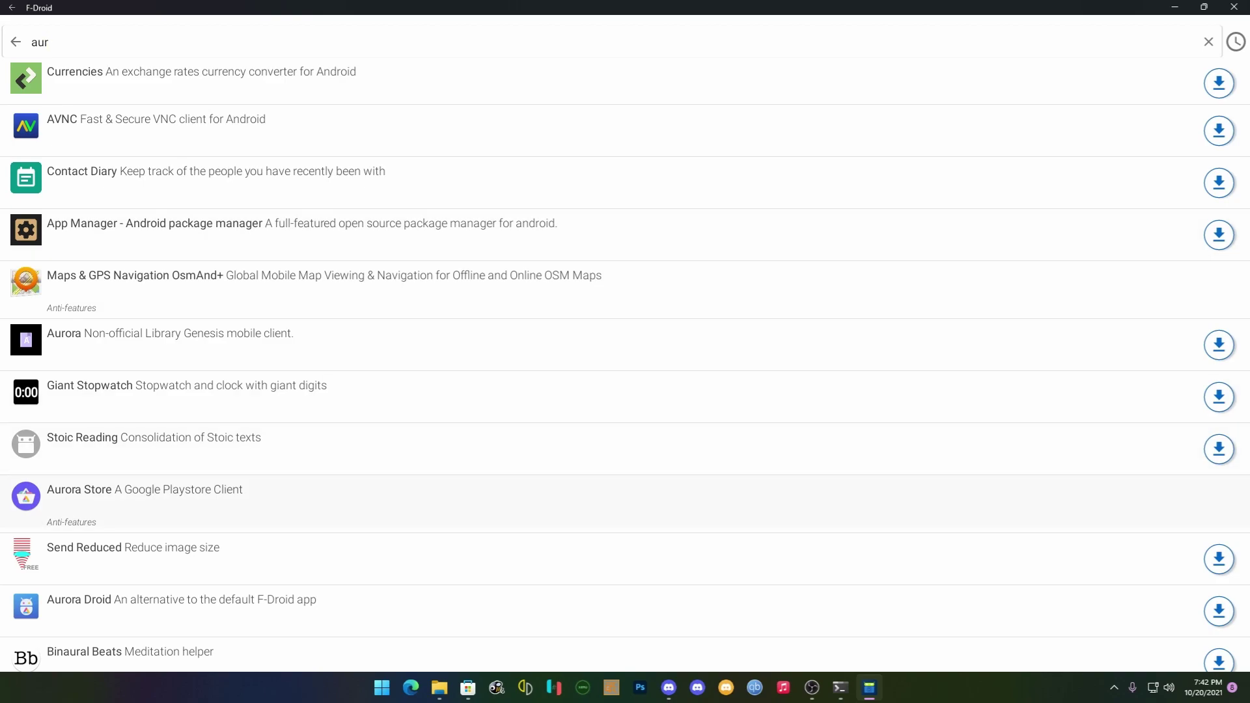
left_click(261, 502)
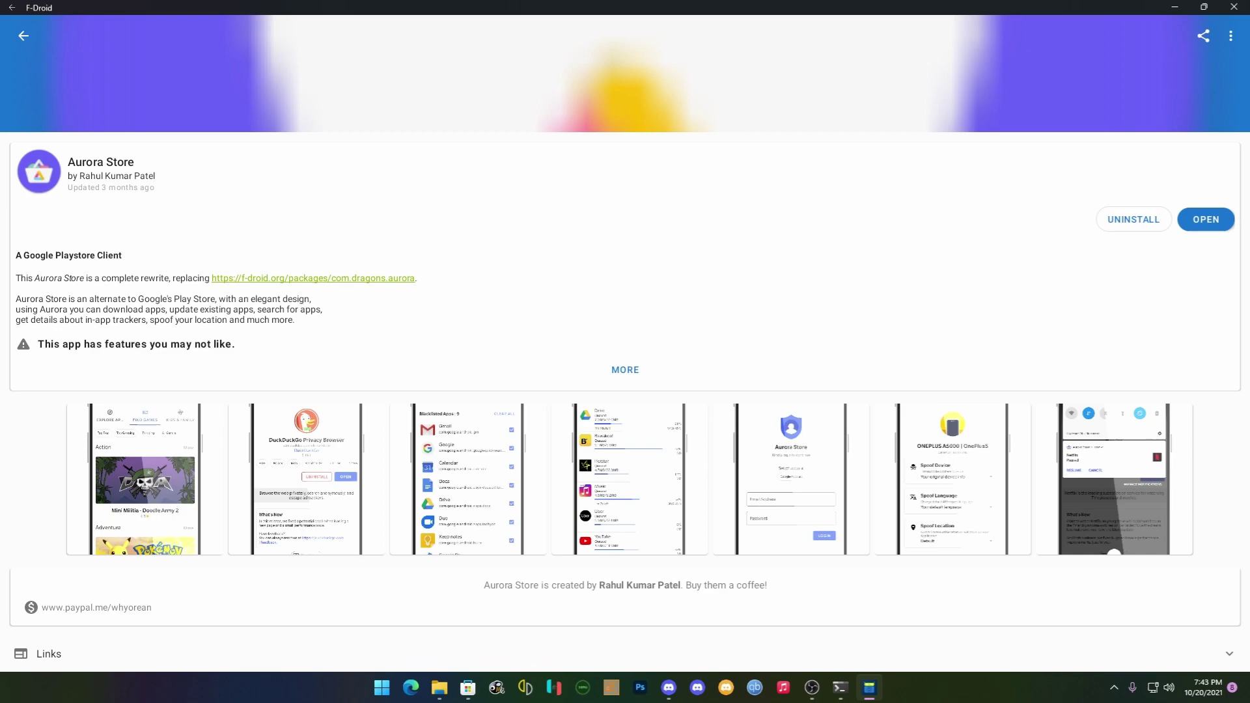
left_click(1205, 219)
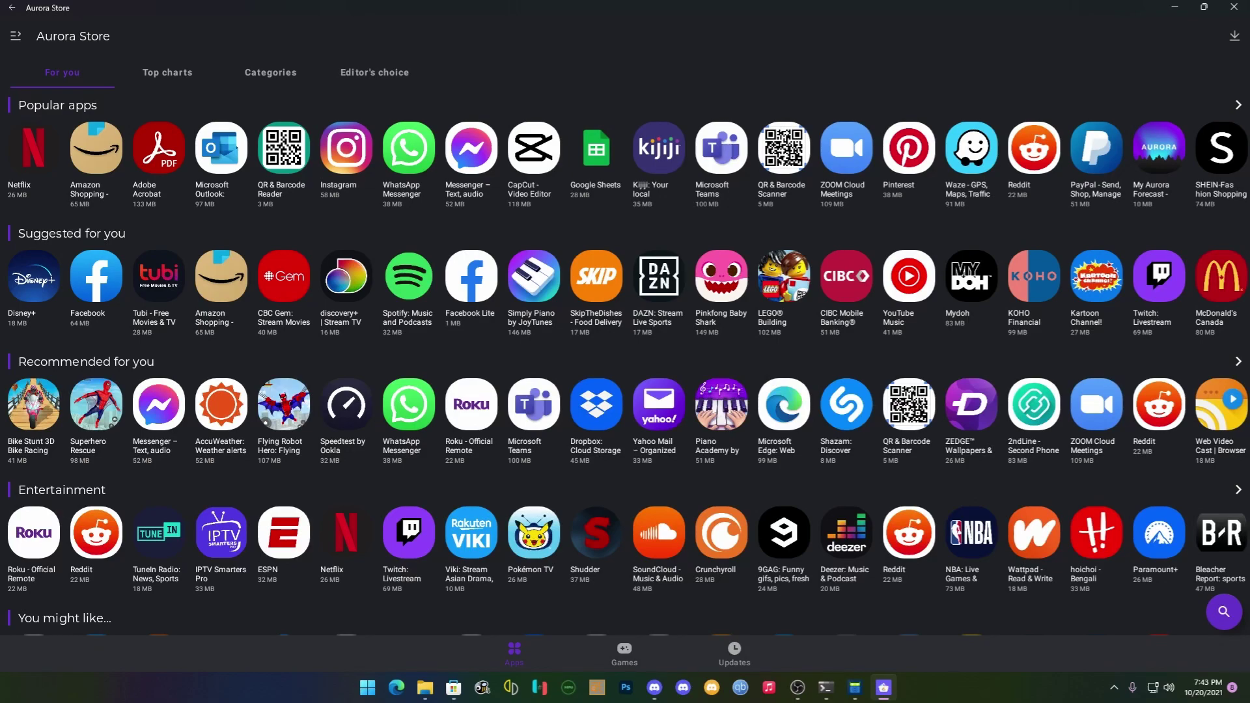
Switch to File Explorer, look through today's files in the Downloads folder and close the window
left_click(425, 687)
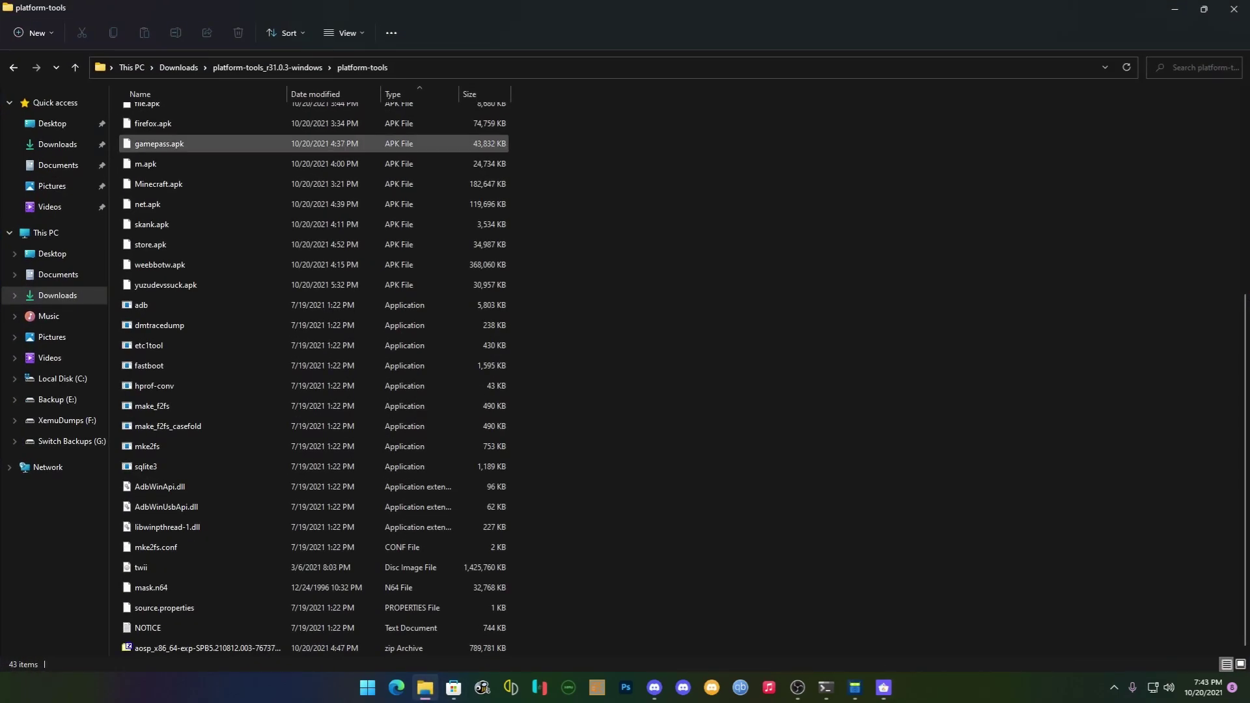
left_click(58, 144)
scroll(259, 290, "up", 4)
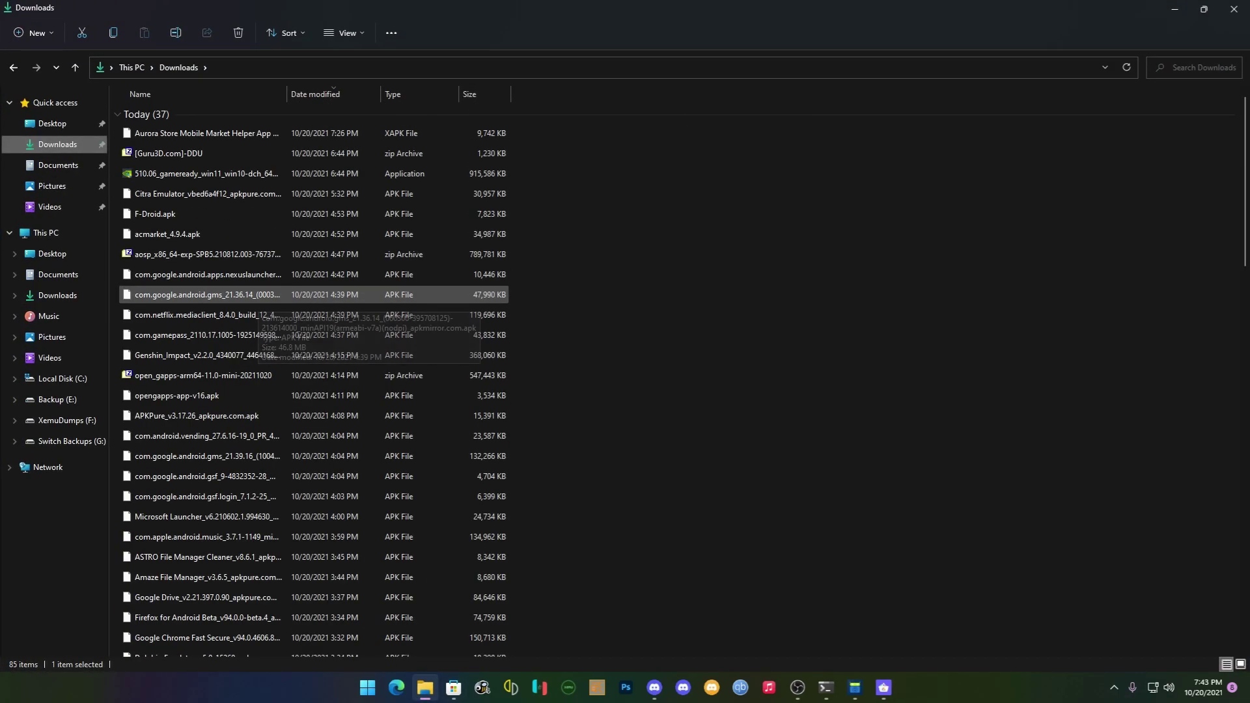
left_click(173, 174)
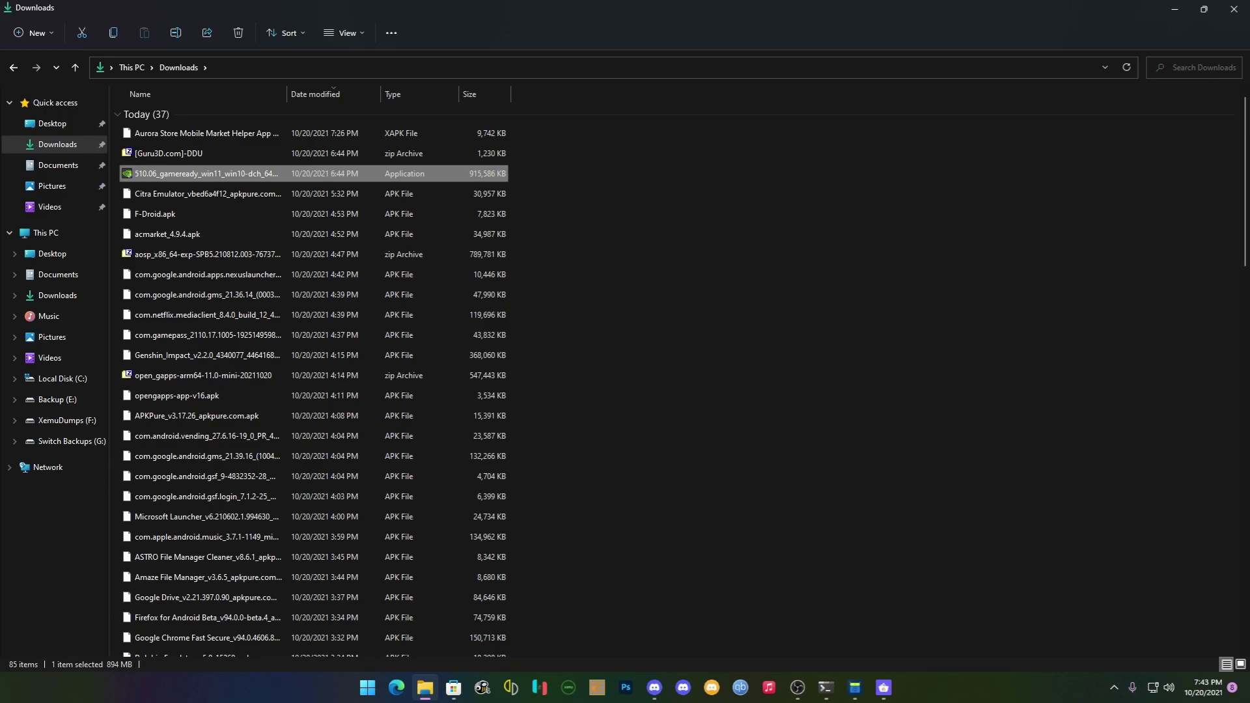
left_click(1234, 9)
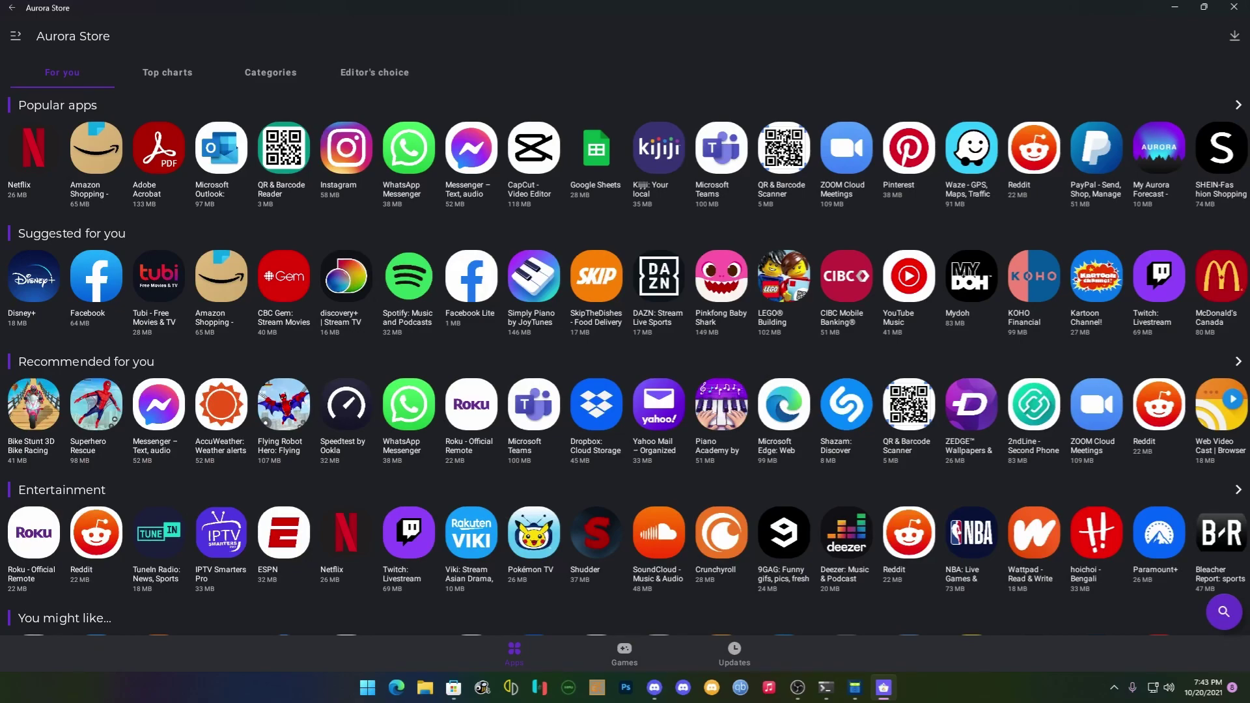
Browse the recommended app categories on Aurora Store's For you page
scroll(625, 365, "down", 5)
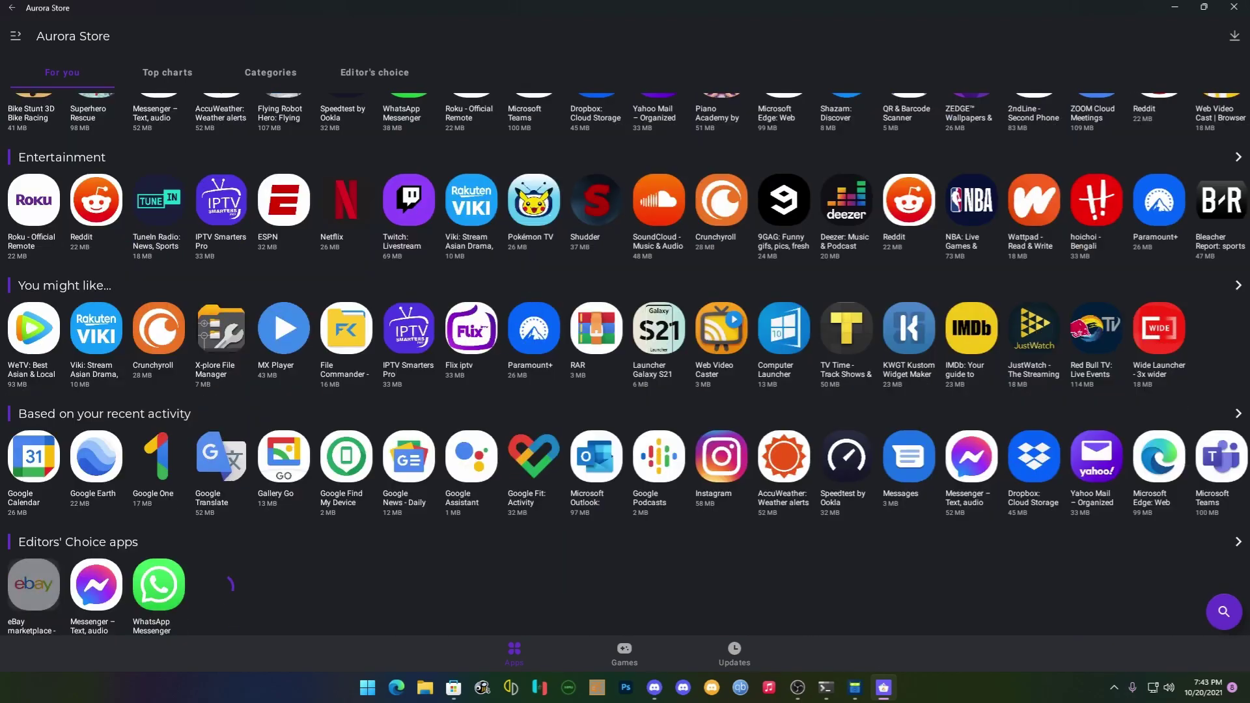
scroll(625, 365, "down", 1)
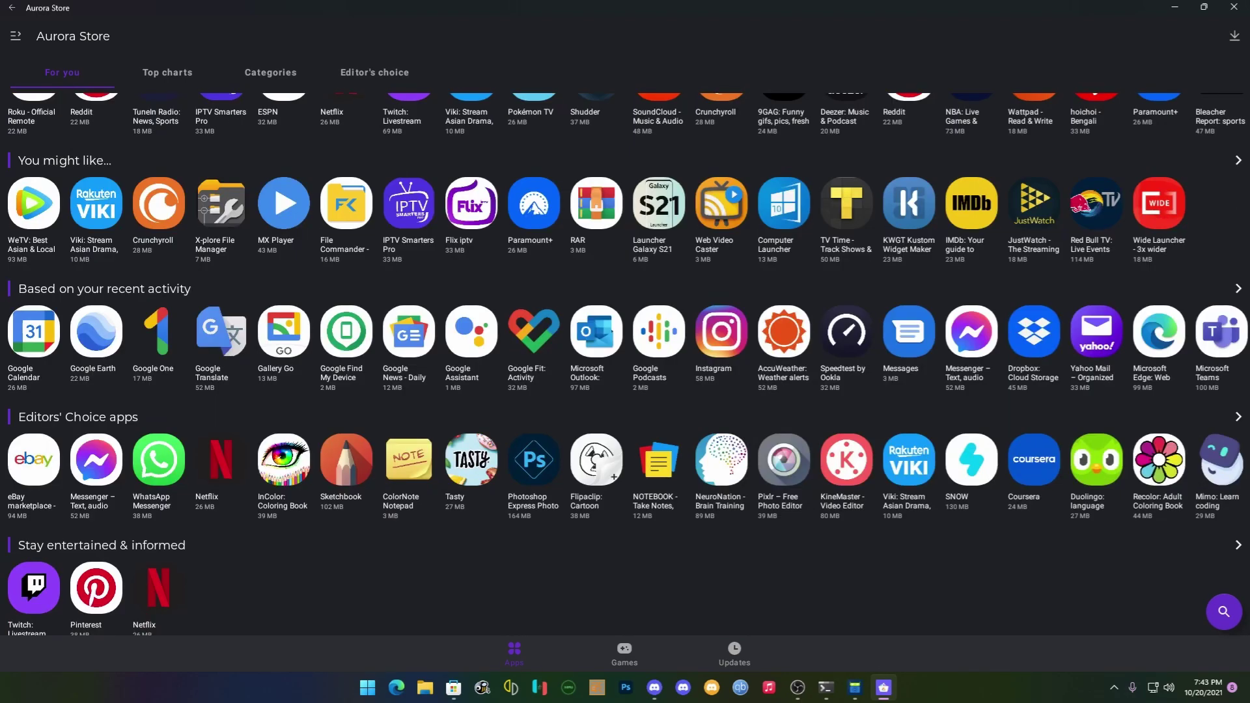
scroll(625, 364, "up", 6)
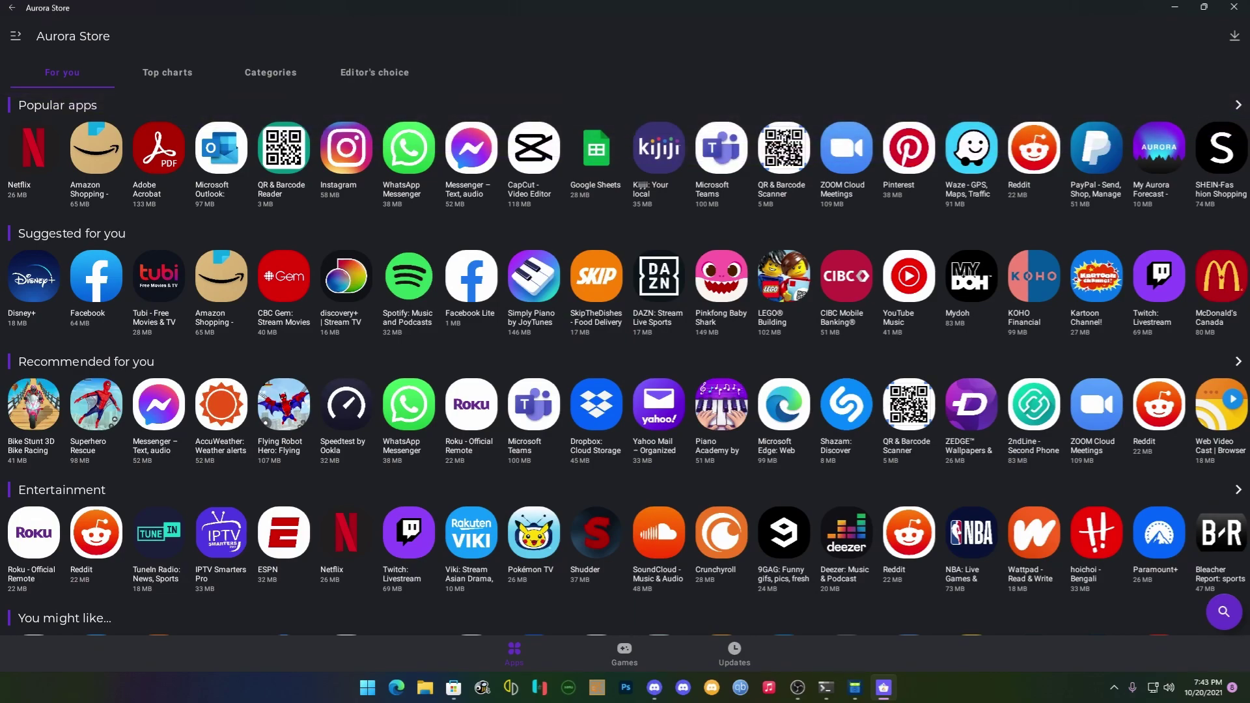
Launch Microsoft Launcher through Windows search, look over its home screen and feed page, and close it
key("super")
type("l")
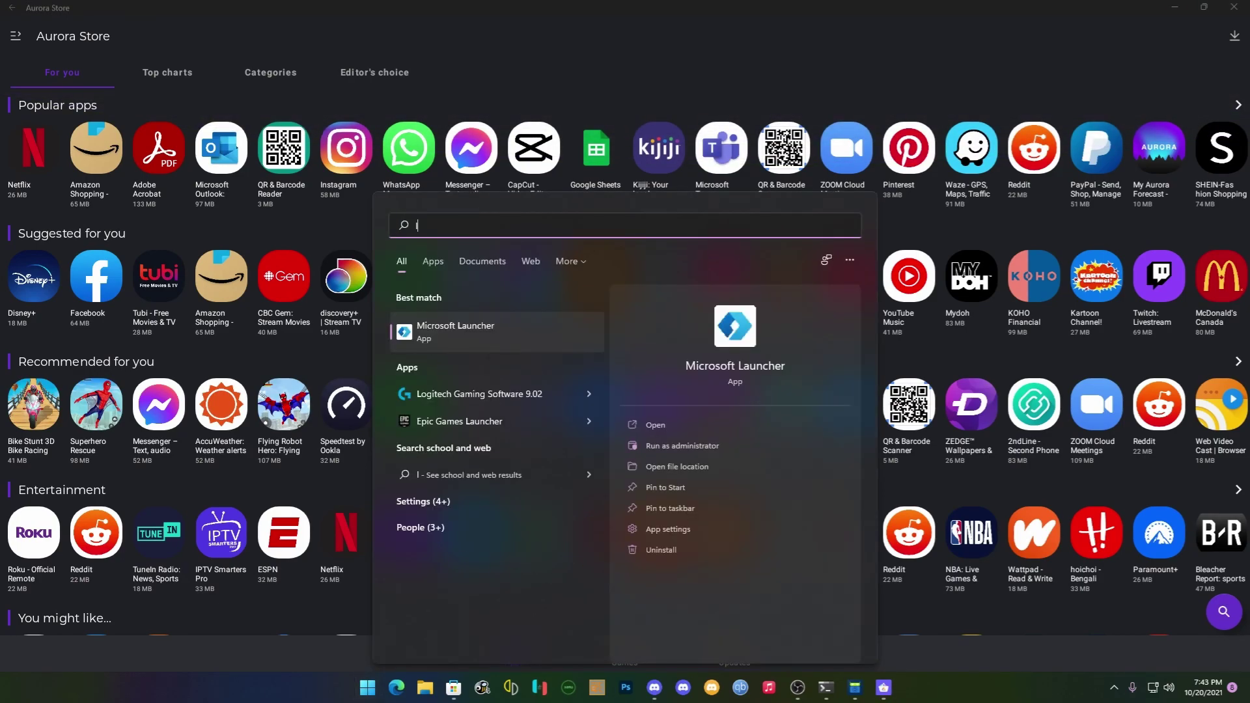
key("Return")
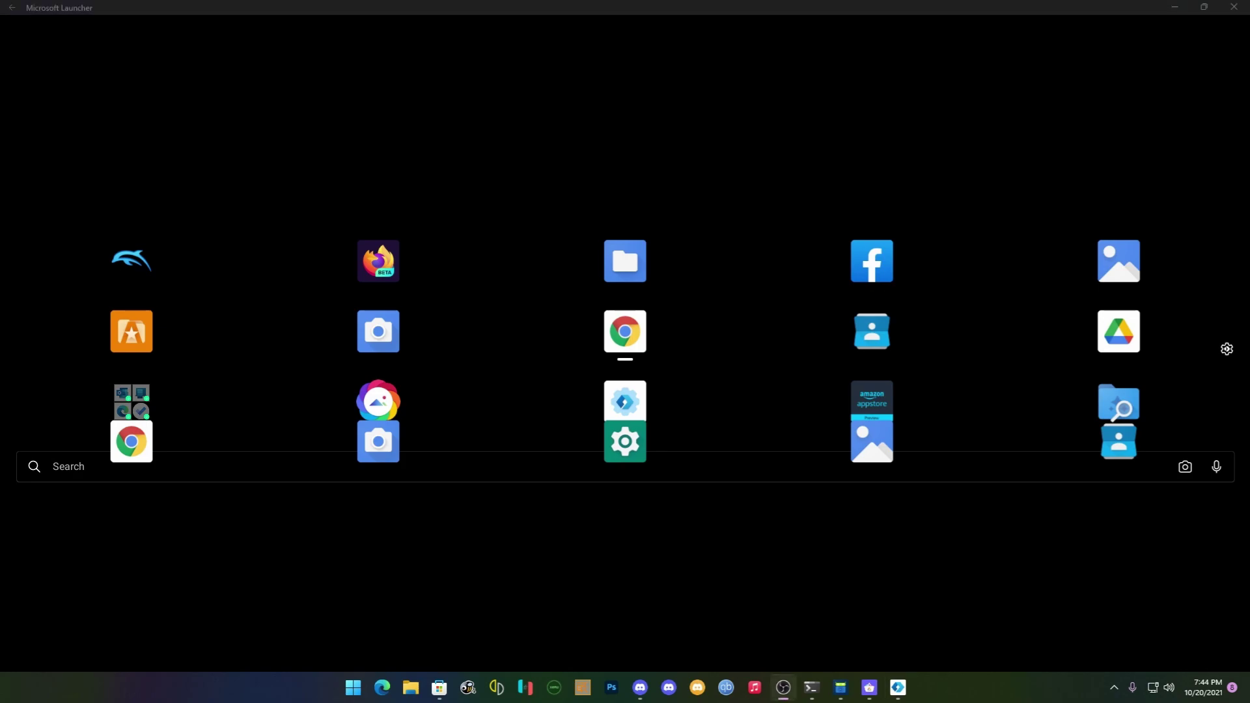
left_click(625, 553)
left_click_drag(625, 554, 796, 553)
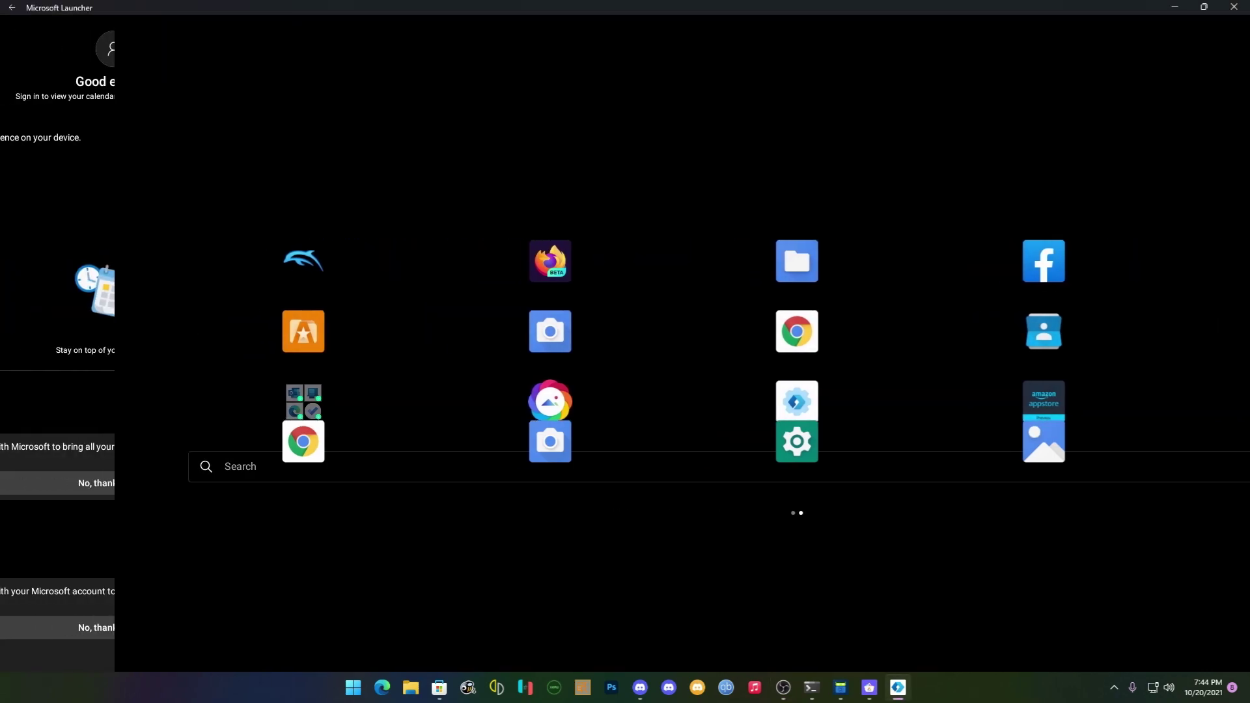
left_click_drag(755, 352, 391, 351)
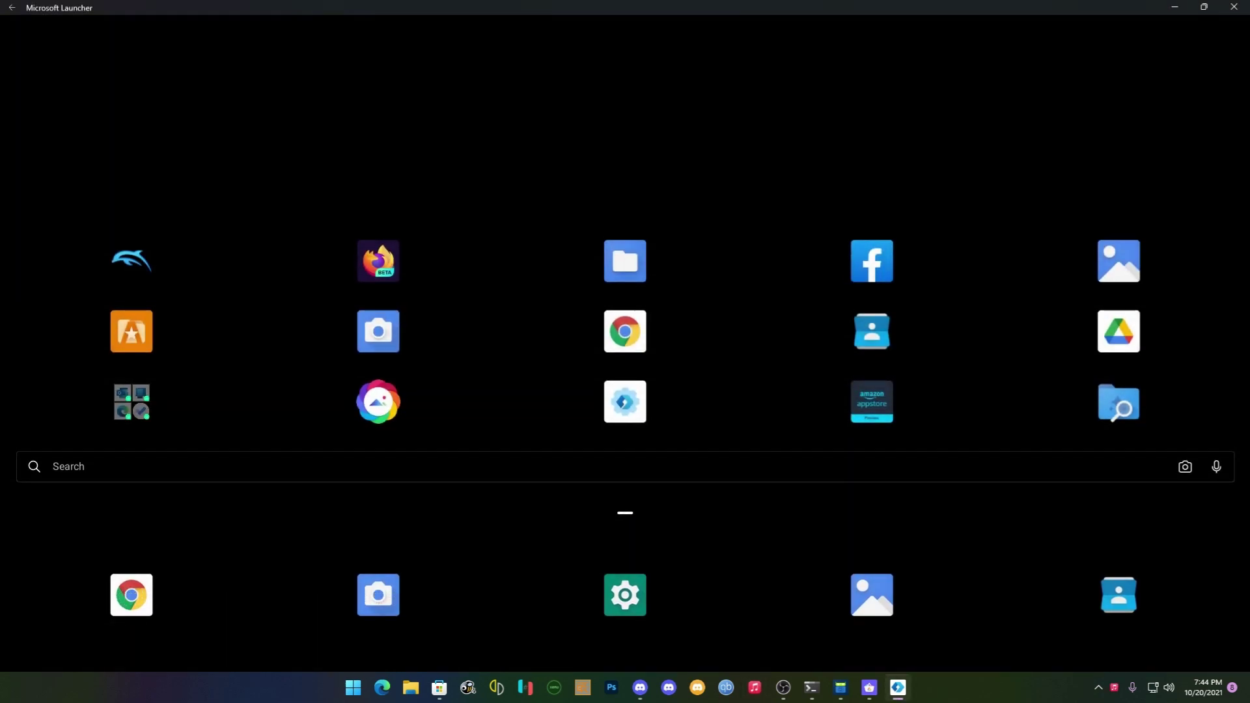
left_click(1233, 7)
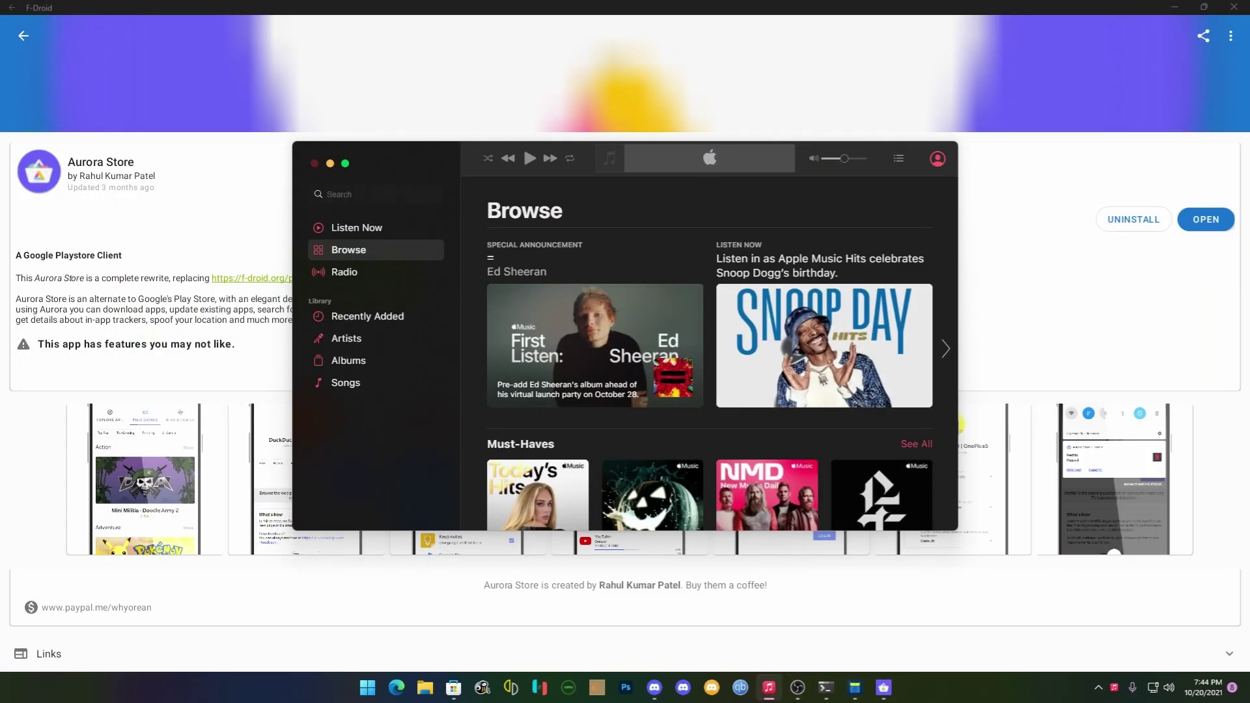
Close the Apple Music window and launch Nova7 through Windows search
left_click(314, 163)
key("super")
type("n")
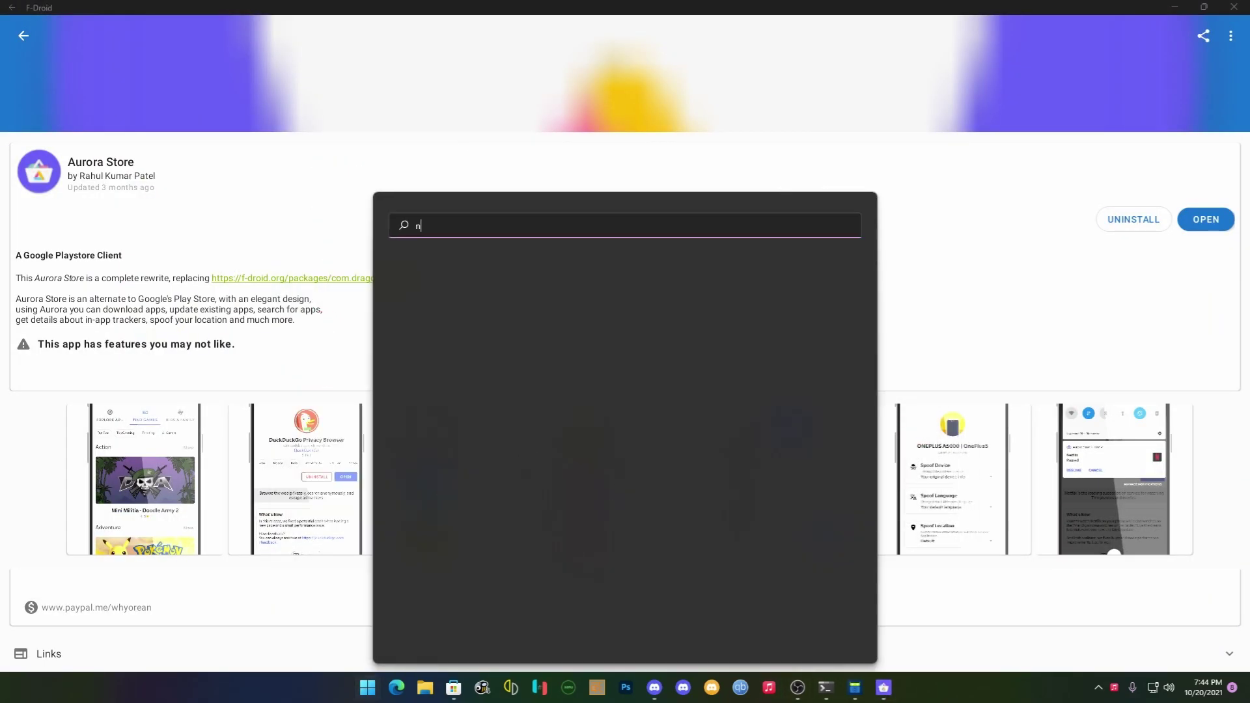
type("oo")
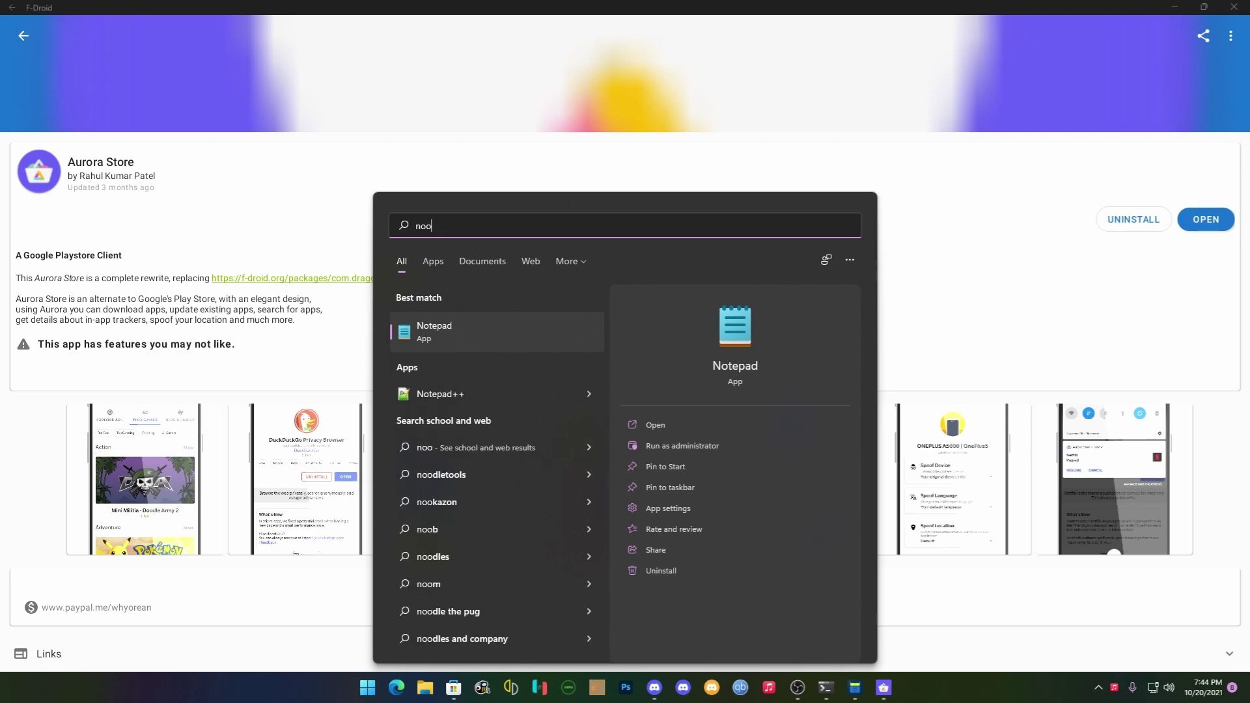
key("BackSpace")
type("va7")
key("Return")
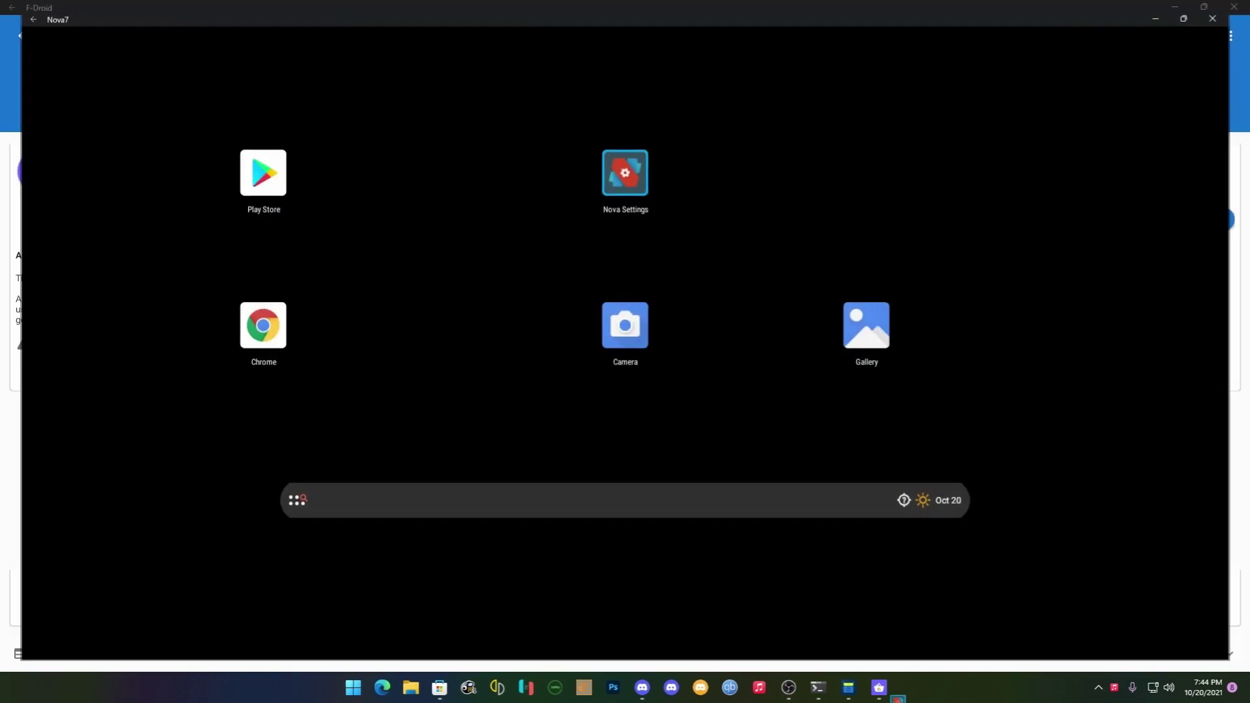
Open Nova7's app drawer and look through the installed Android apps
left_click_drag(625, 443, 625, 248)
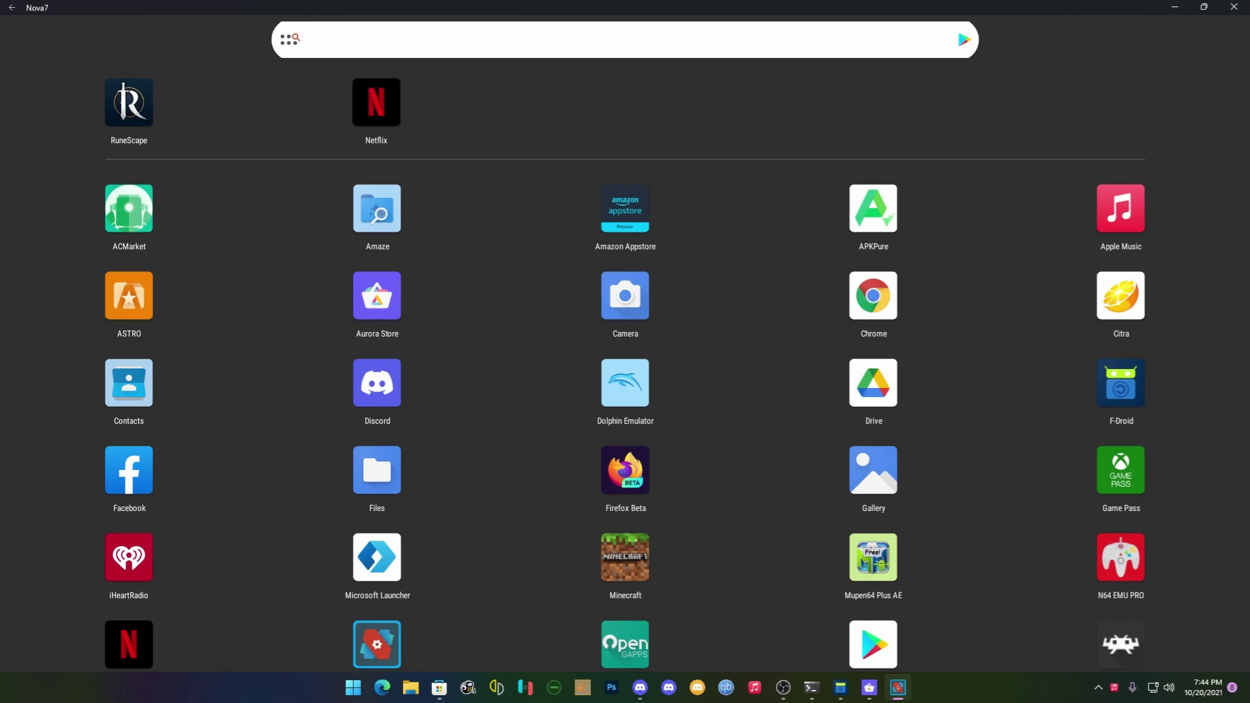
scroll(624, 343, "down", 3)
scroll(624, 351, "up", 3)
scroll(625, 352, "down", 3)
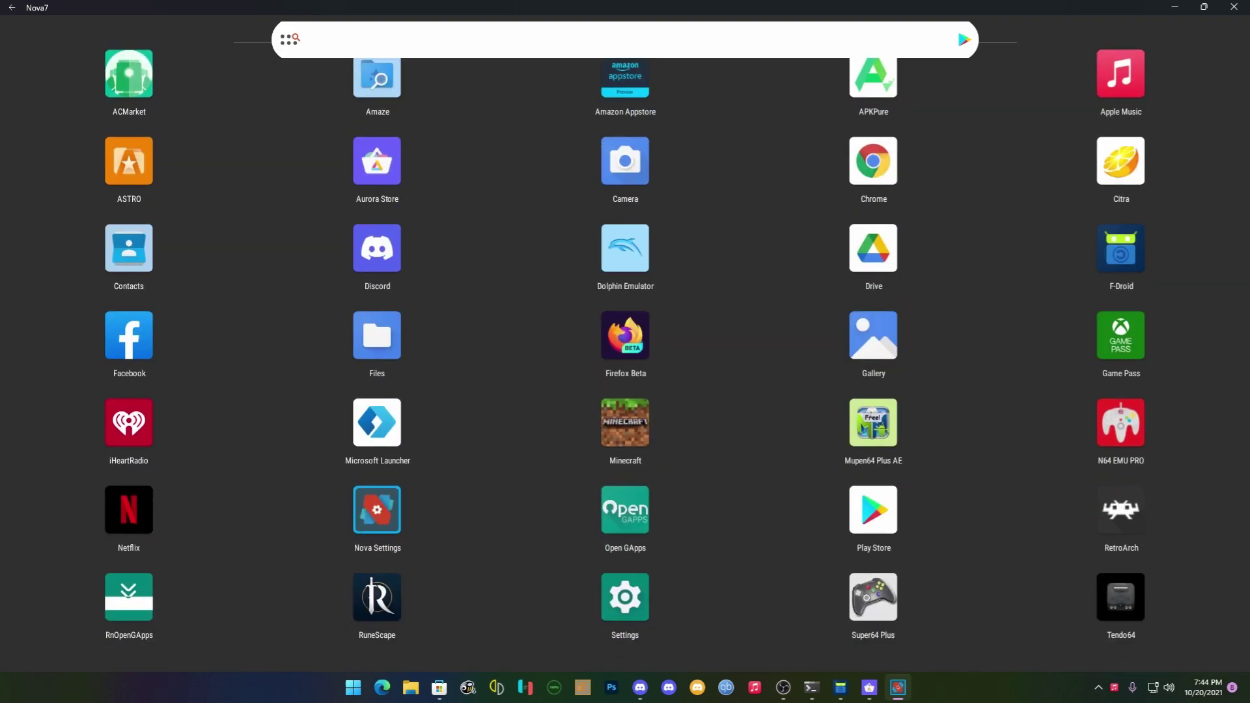
scroll(624, 352, "up", 3)
scroll(624, 351, "down", 2)
scroll(624, 351, "down", 1)
scroll(625, 351, "up", 1)
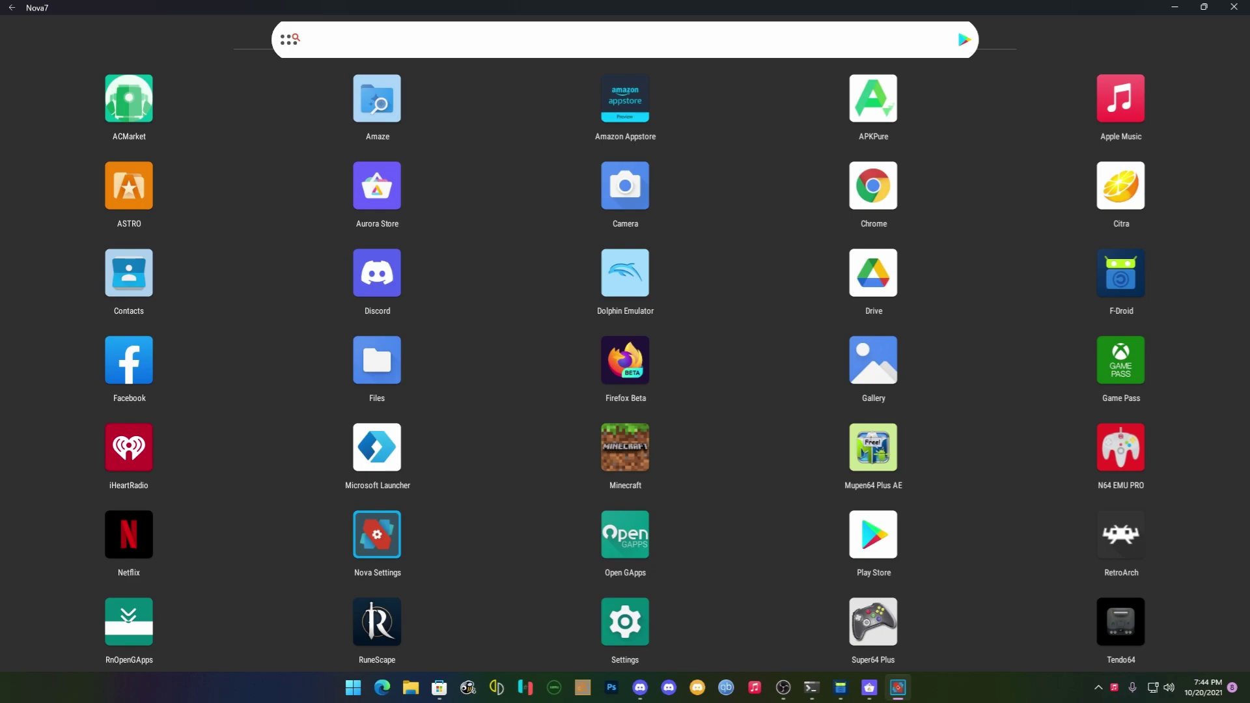
Launch Citra from the app drawer and allow it to access photos, media and files
left_click(1120, 185)
left_click(535, 356)
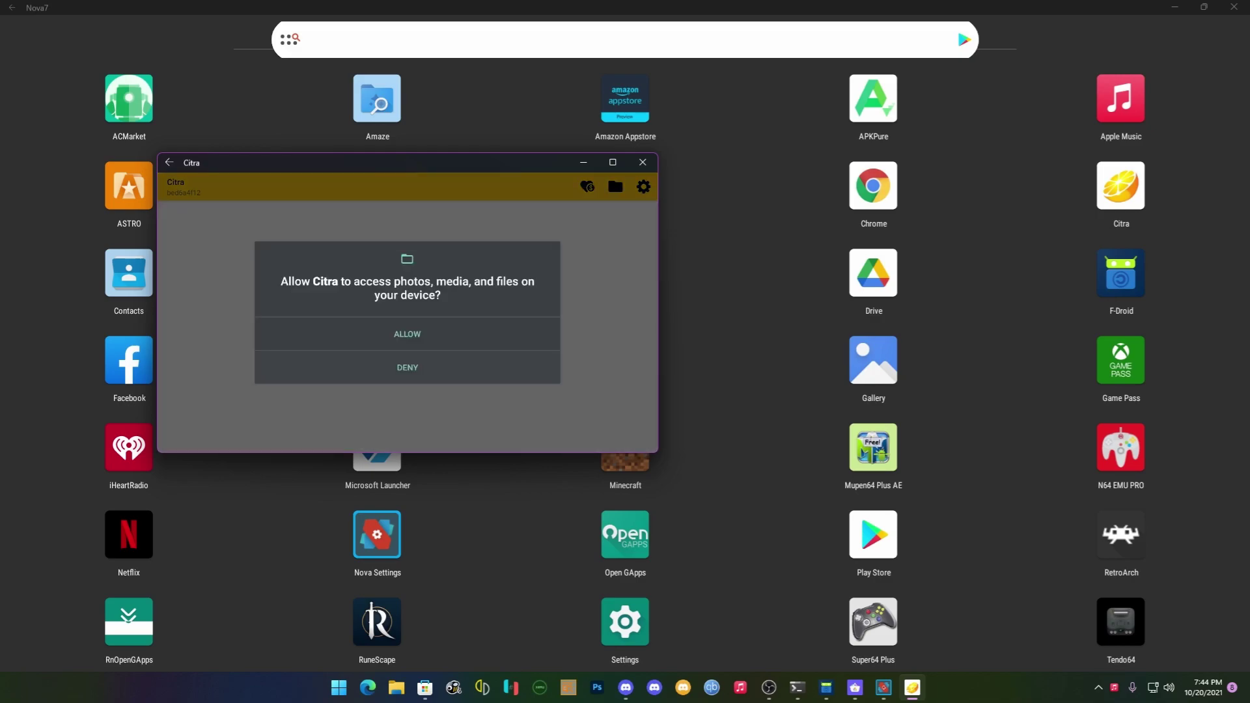
left_click(408, 334)
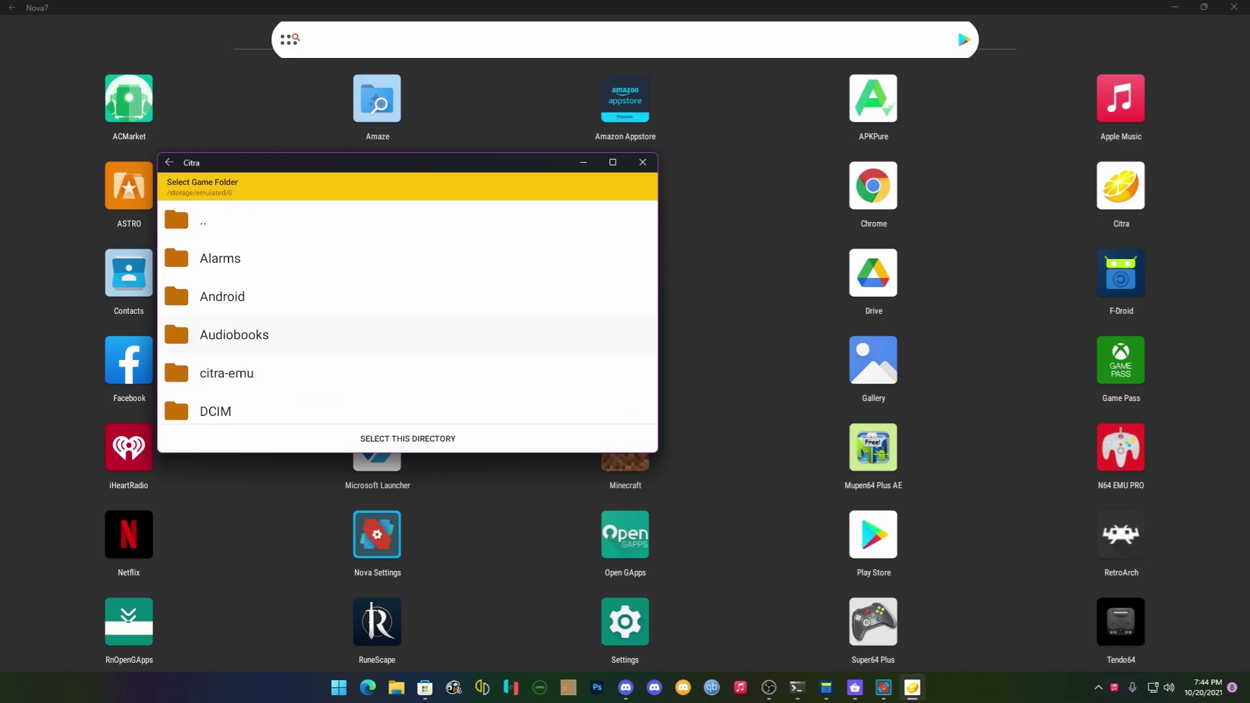
Choose the roms folder inside Download as Citra's game folder
scroll(407, 312, "down", 3)
left_click(261, 360)
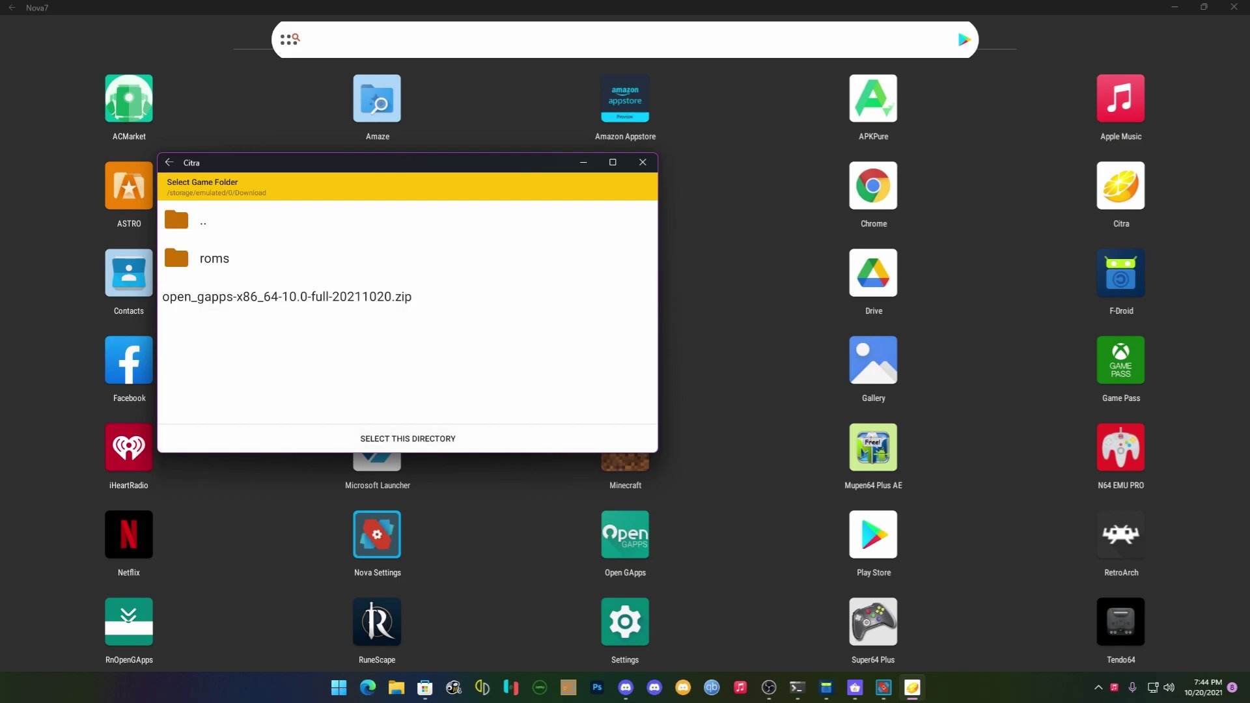
left_click(215, 258)
left_click(407, 439)
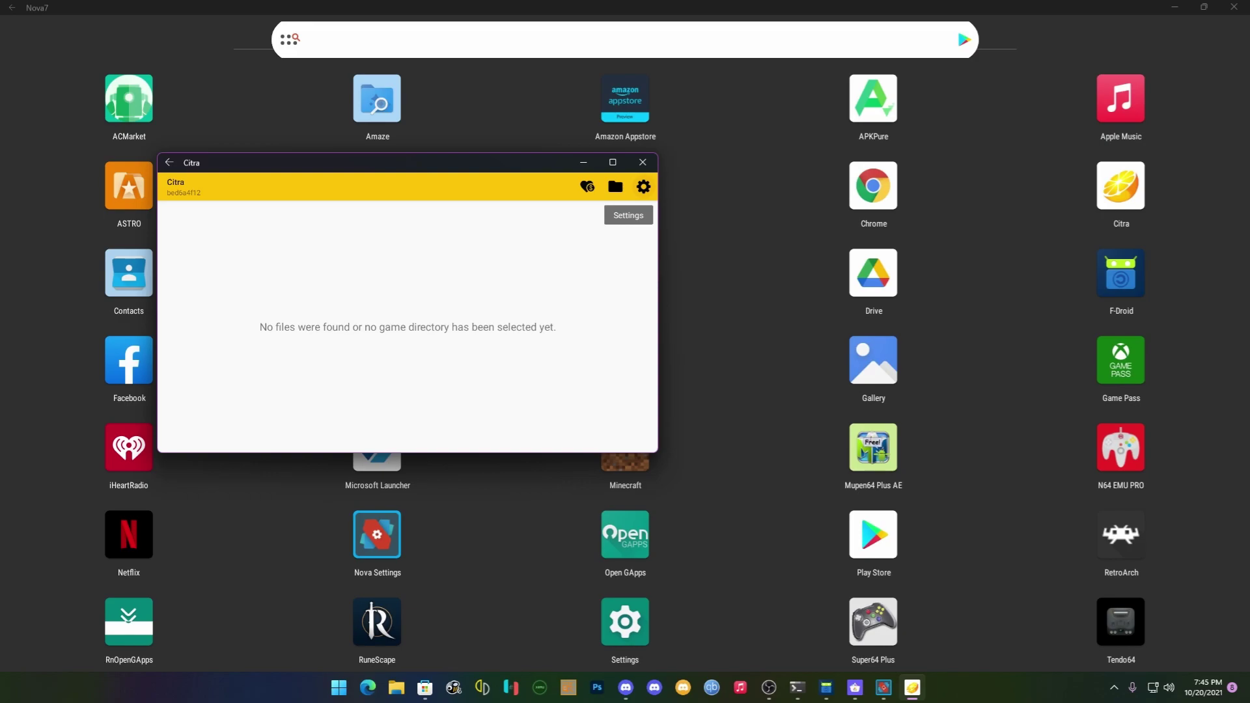
Copy the Legend of Zelda, The - Ocarina of Time 3D file from the 3ds folder on the XemuDumps (F:) drive
left_click(397, 687)
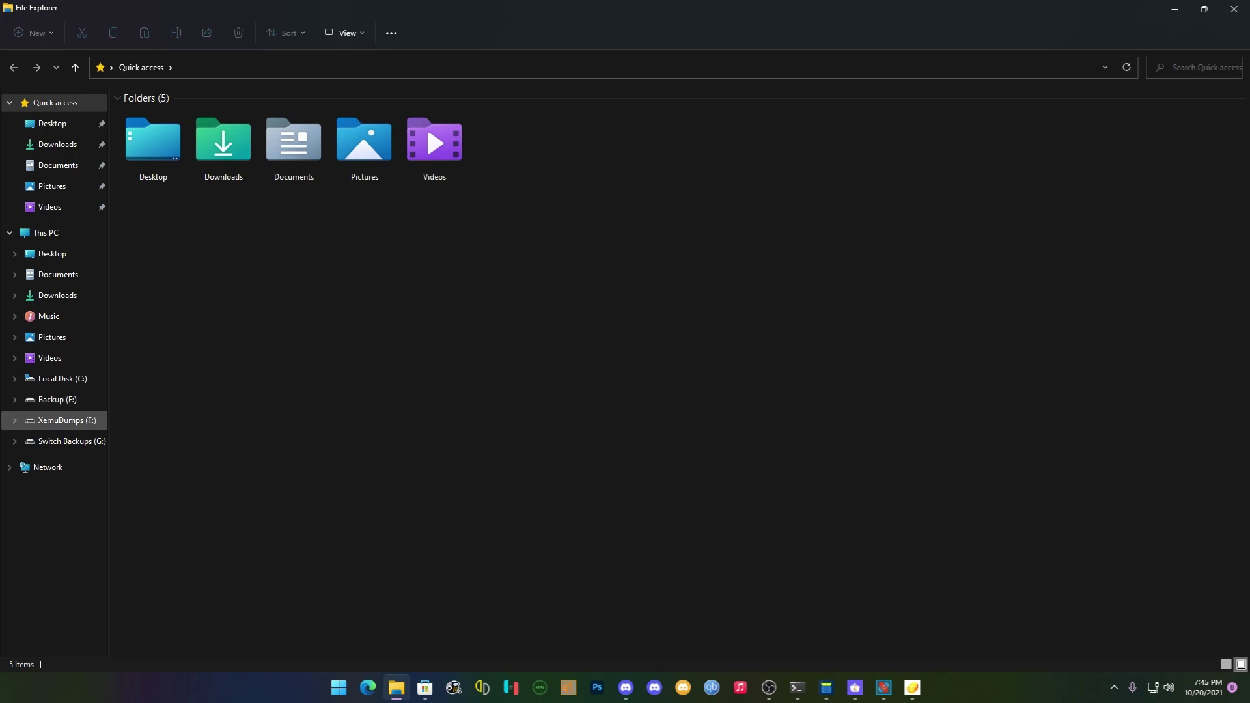
left_click(61, 420)
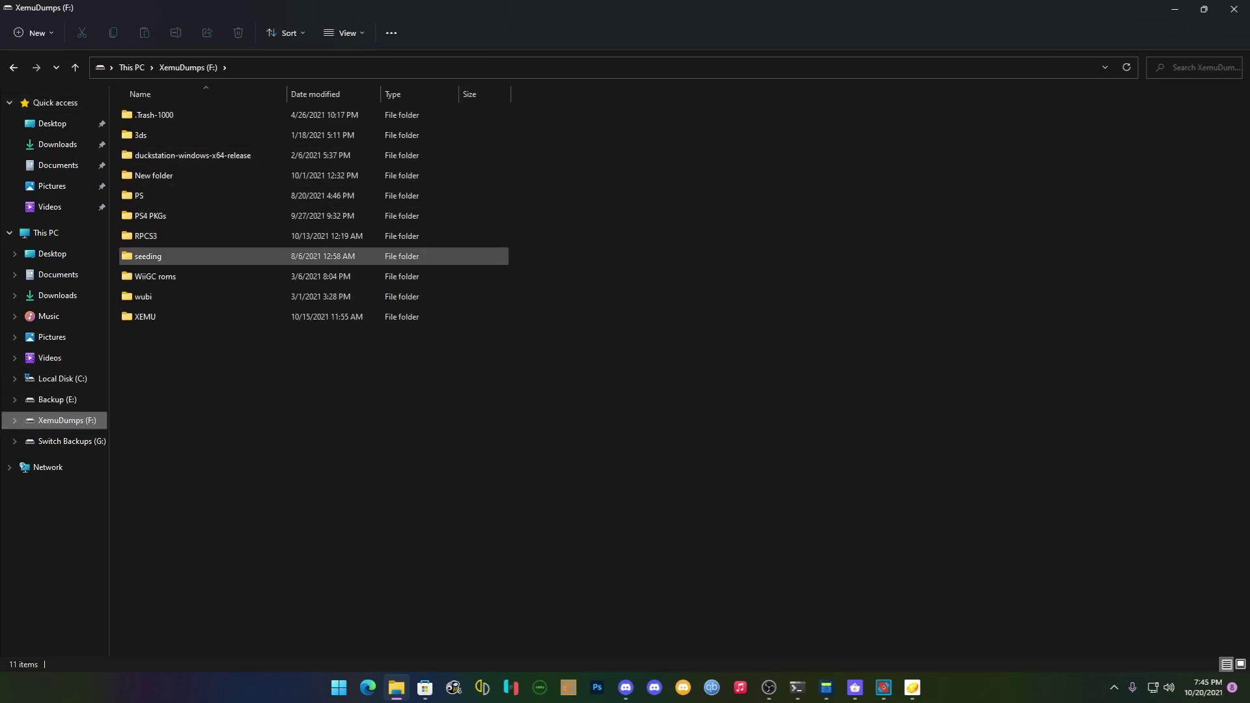
left_click(156, 135)
key("Return")
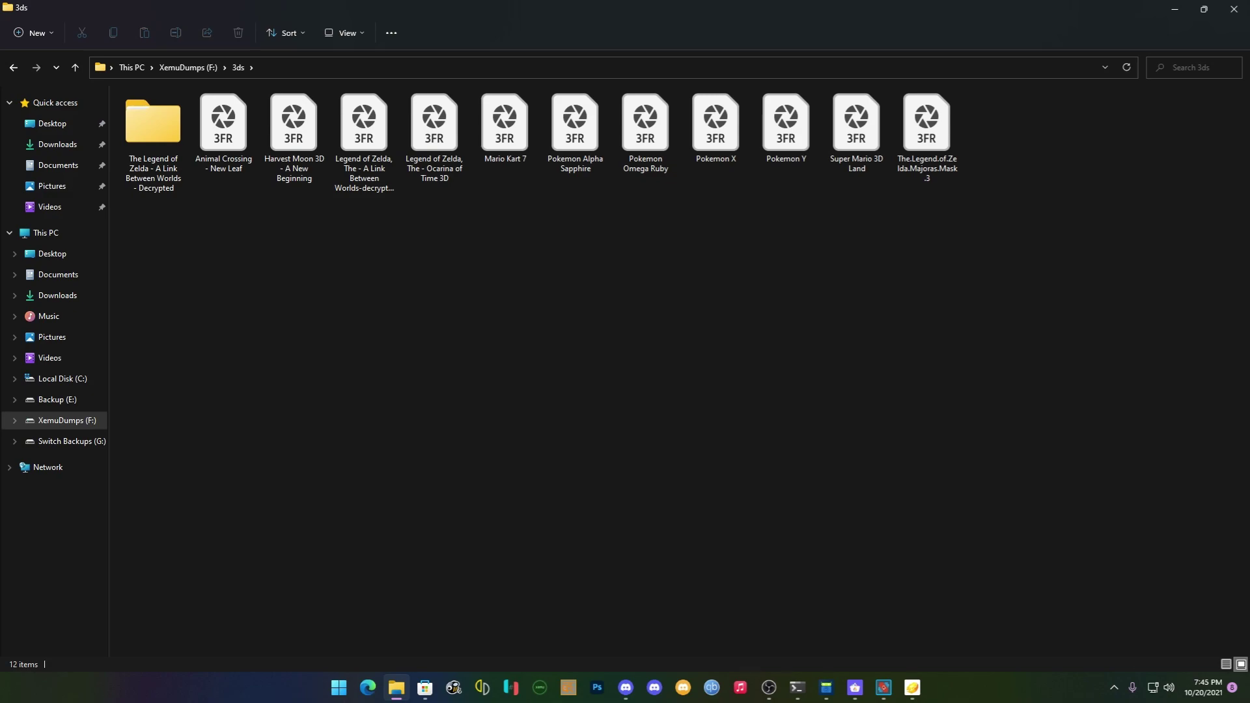
left_click(435, 137)
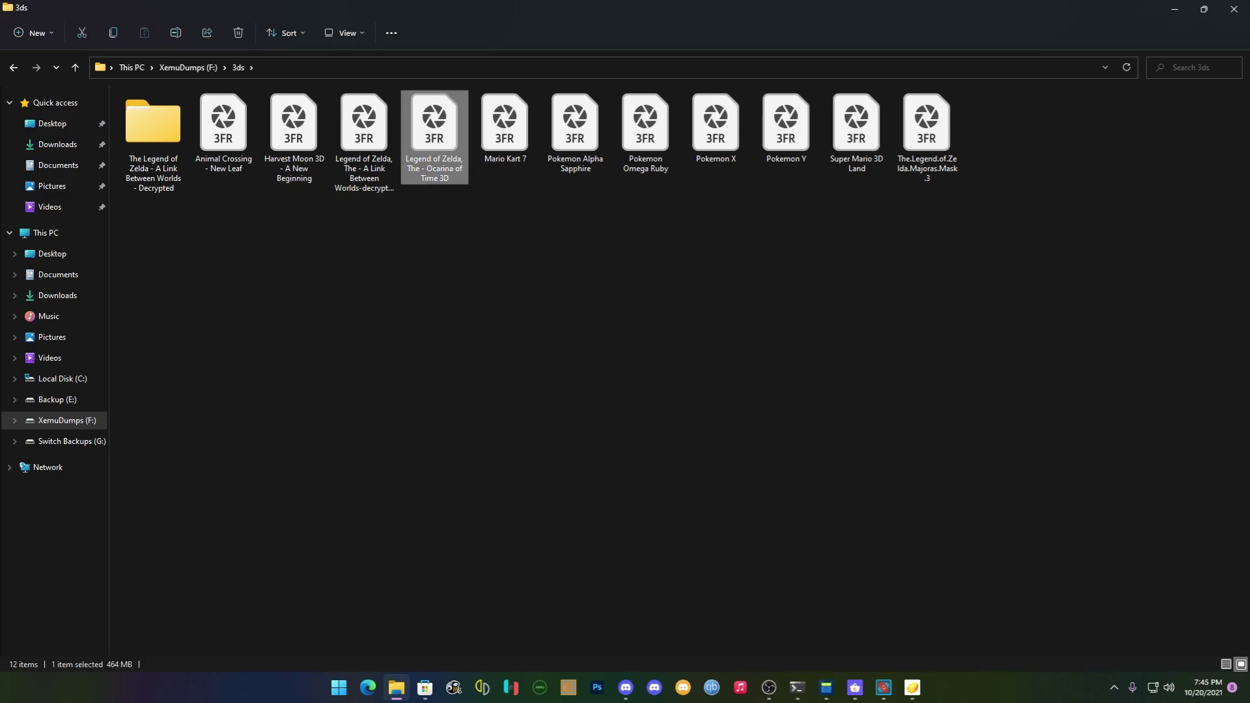
right_click(427, 137)
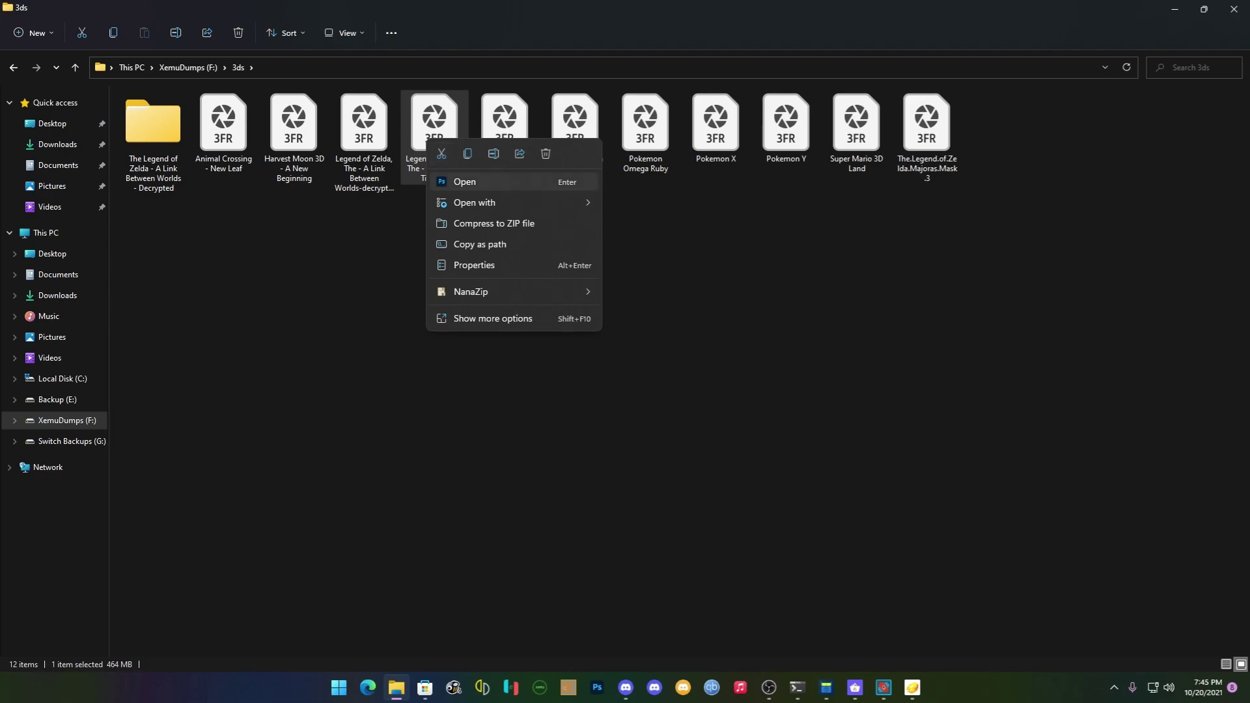
left_click(467, 153)
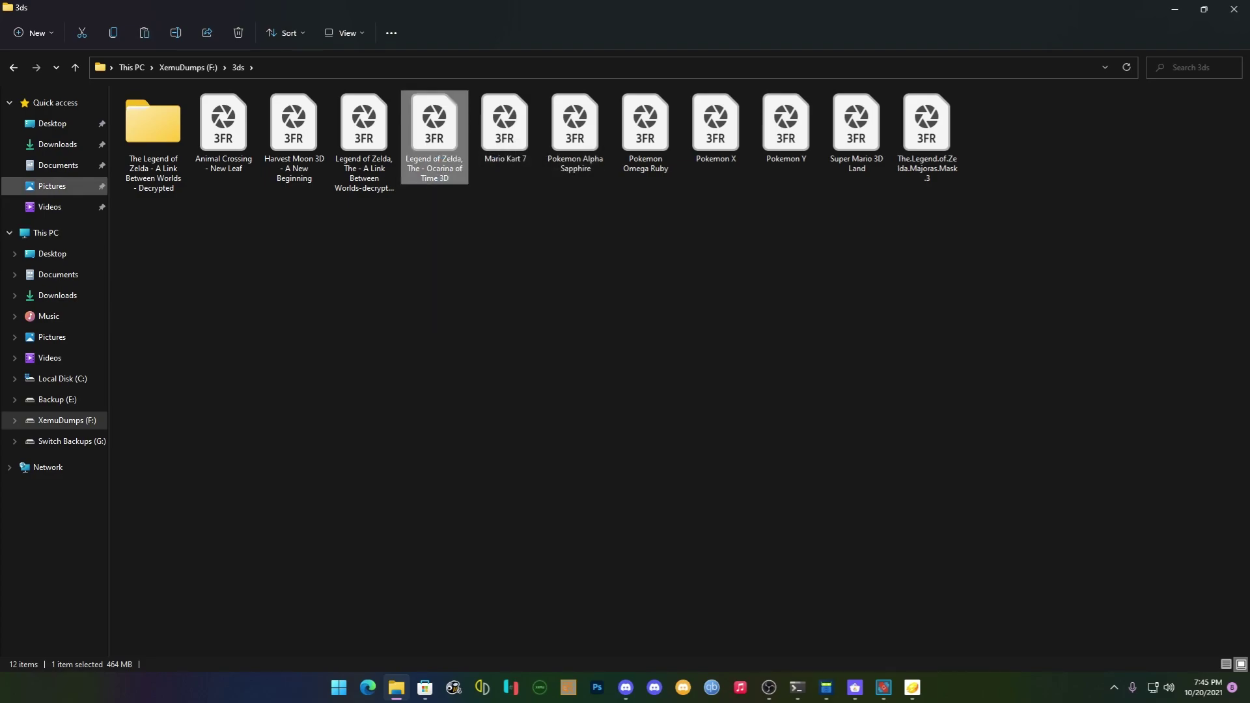
Paste the copied Ocarina of Time 3D file into the platform-tools folder inside Downloads\platform-tools_r31.0.3-windows
left_click(58, 144)
scroll(313, 348, "down", 6)
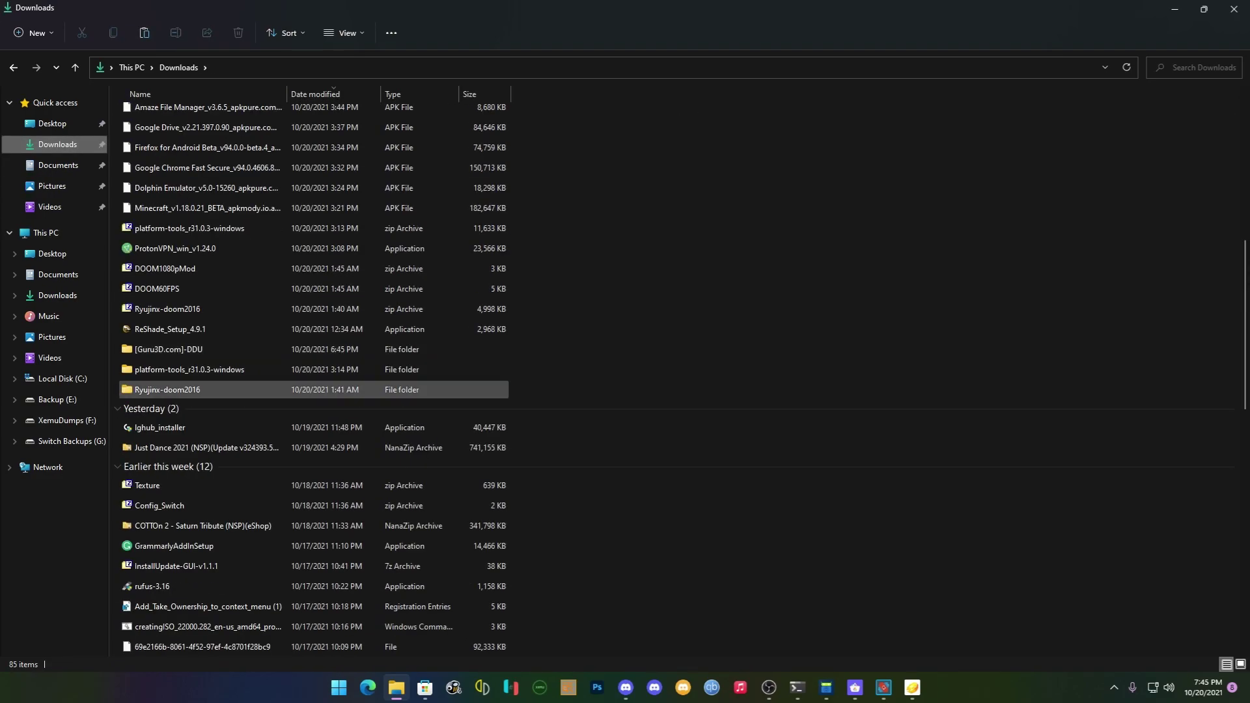
scroll(235, 390, "up", 2)
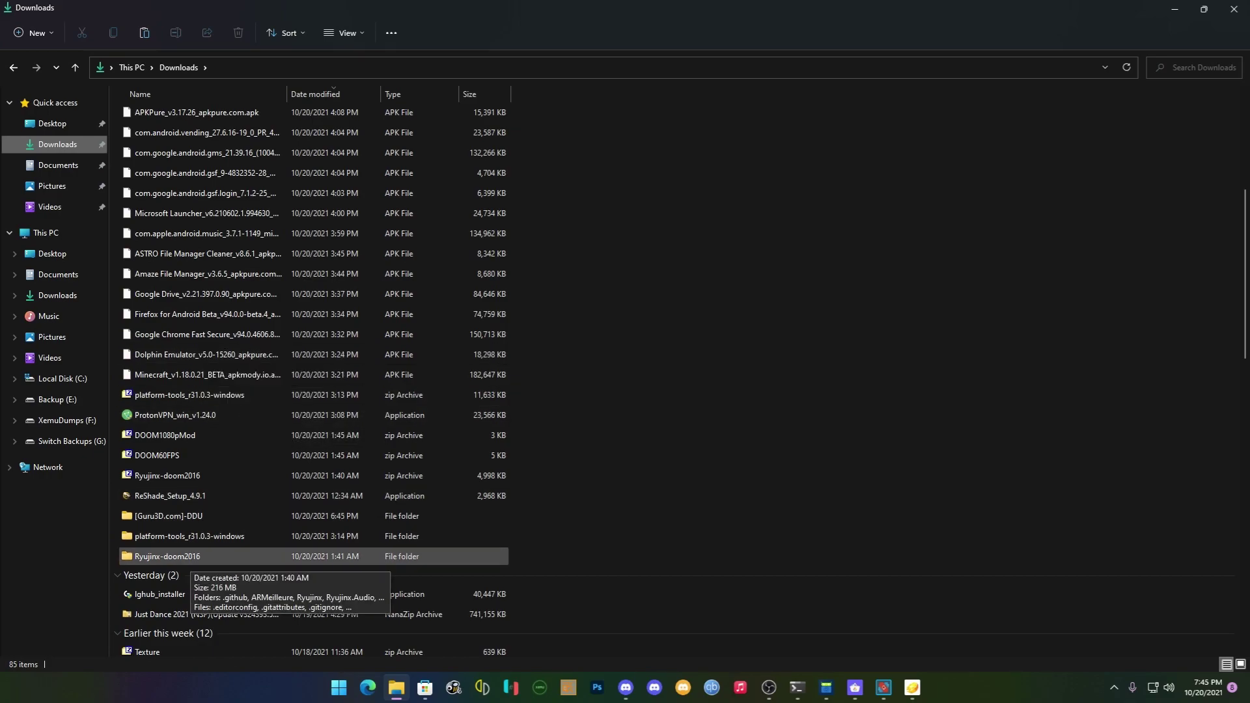
double_click(188, 536)
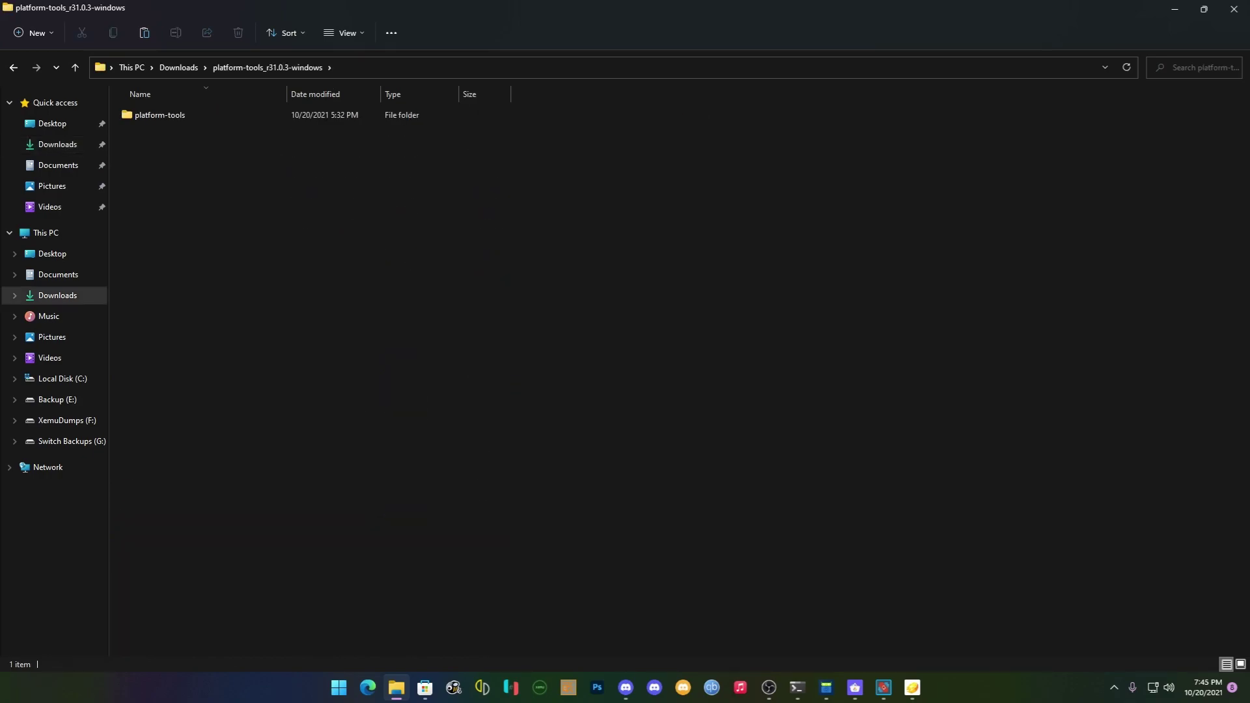
double_click(148, 115)
right_click(782, 312)
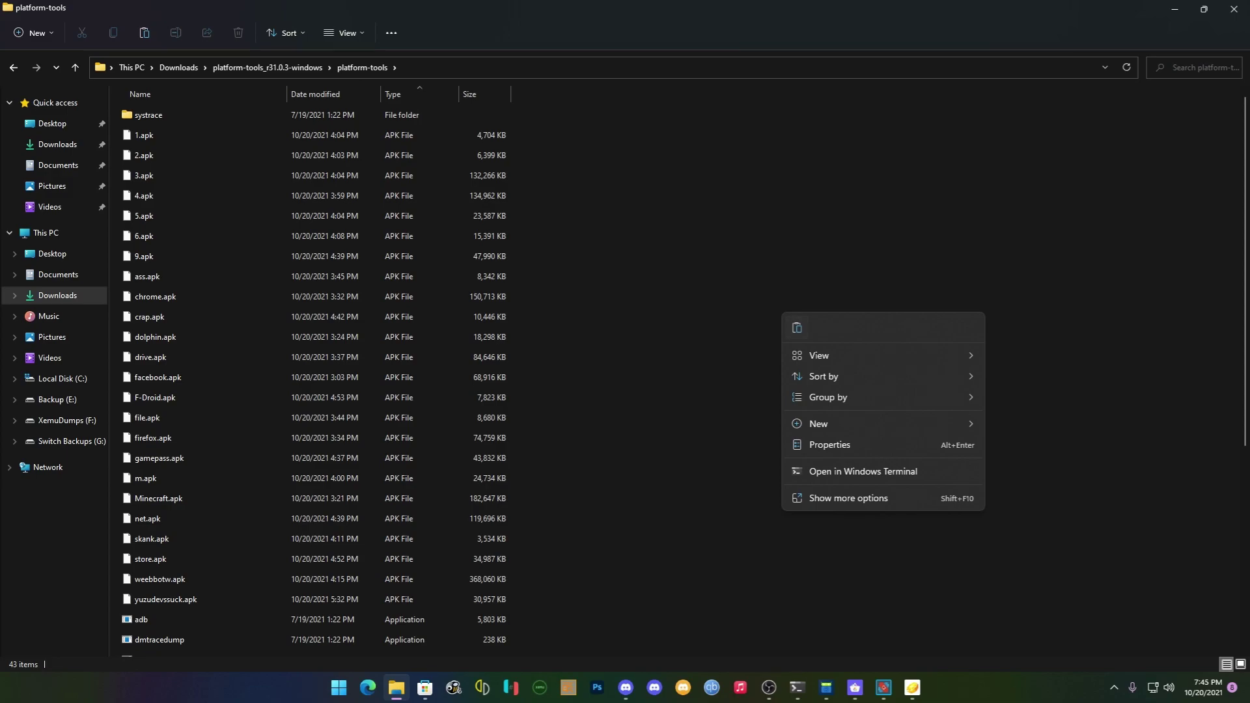
left_click(863, 471)
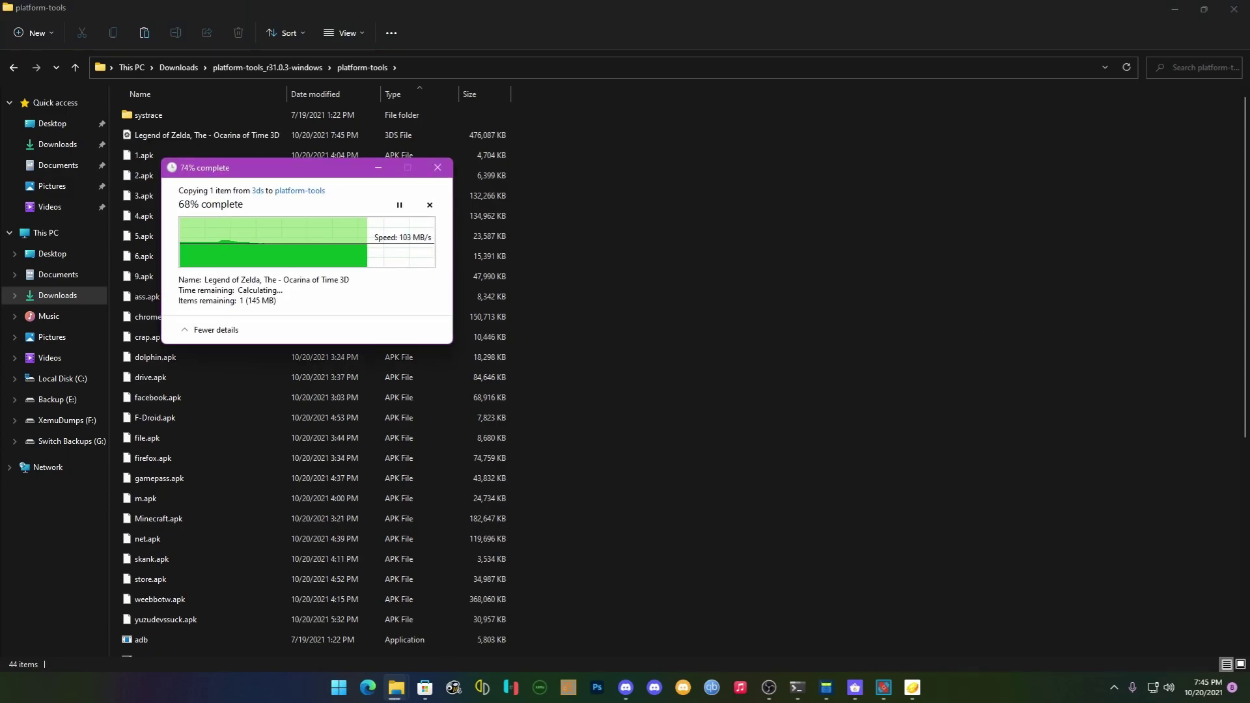
Begin a ./adb push command in the open Windows PowerShell session and copy the game's full file name from platform-tools
left_click(797, 687)
left_click(797, 687)
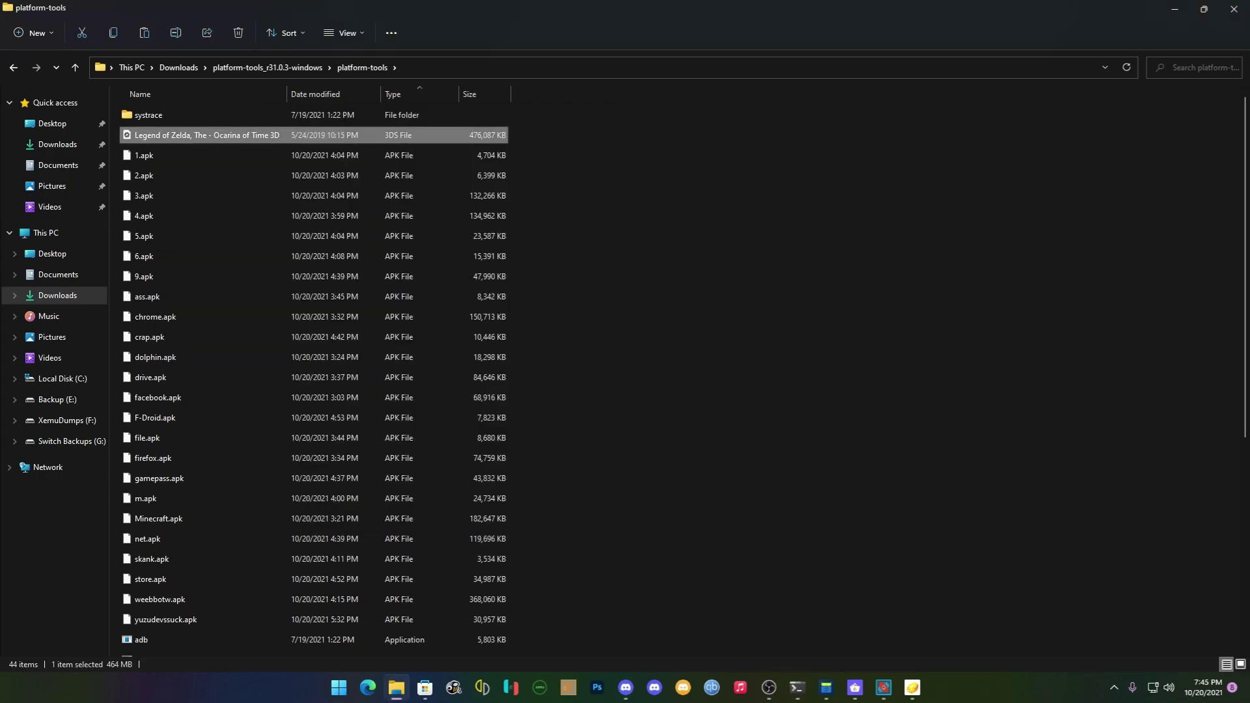
left_click(797, 688)
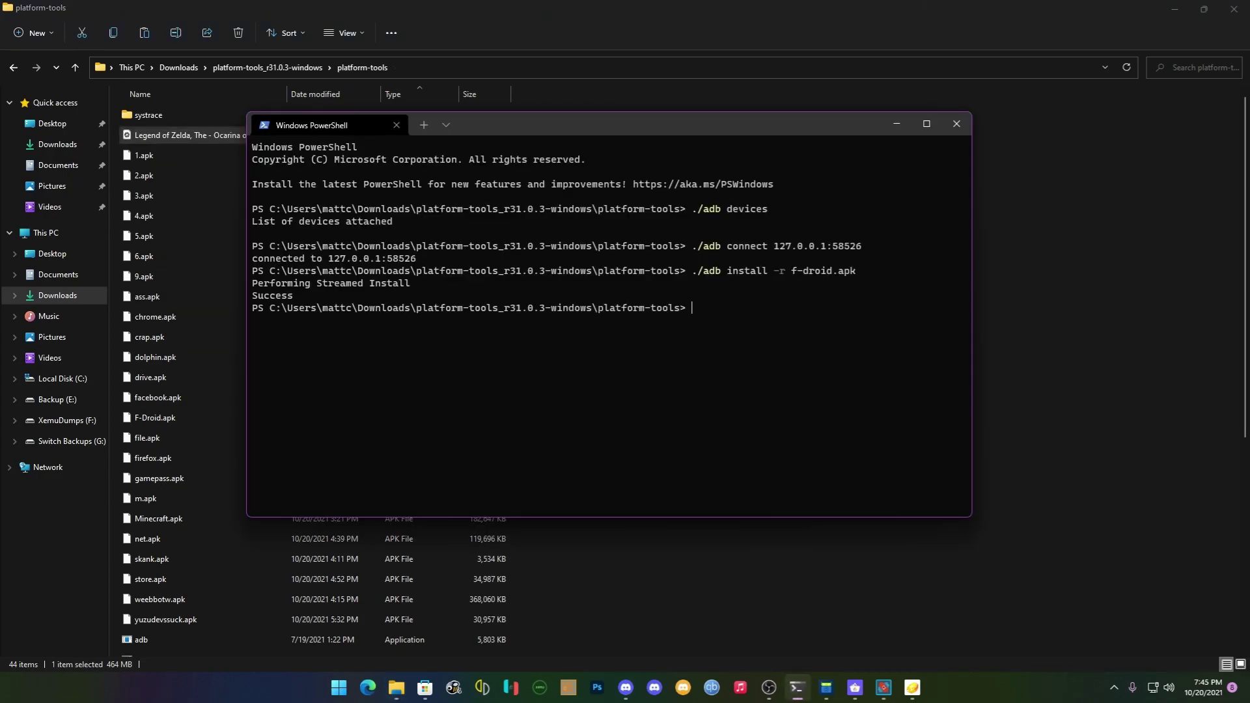
type("./adb push")
left_click(221, 136)
right_click(221, 136)
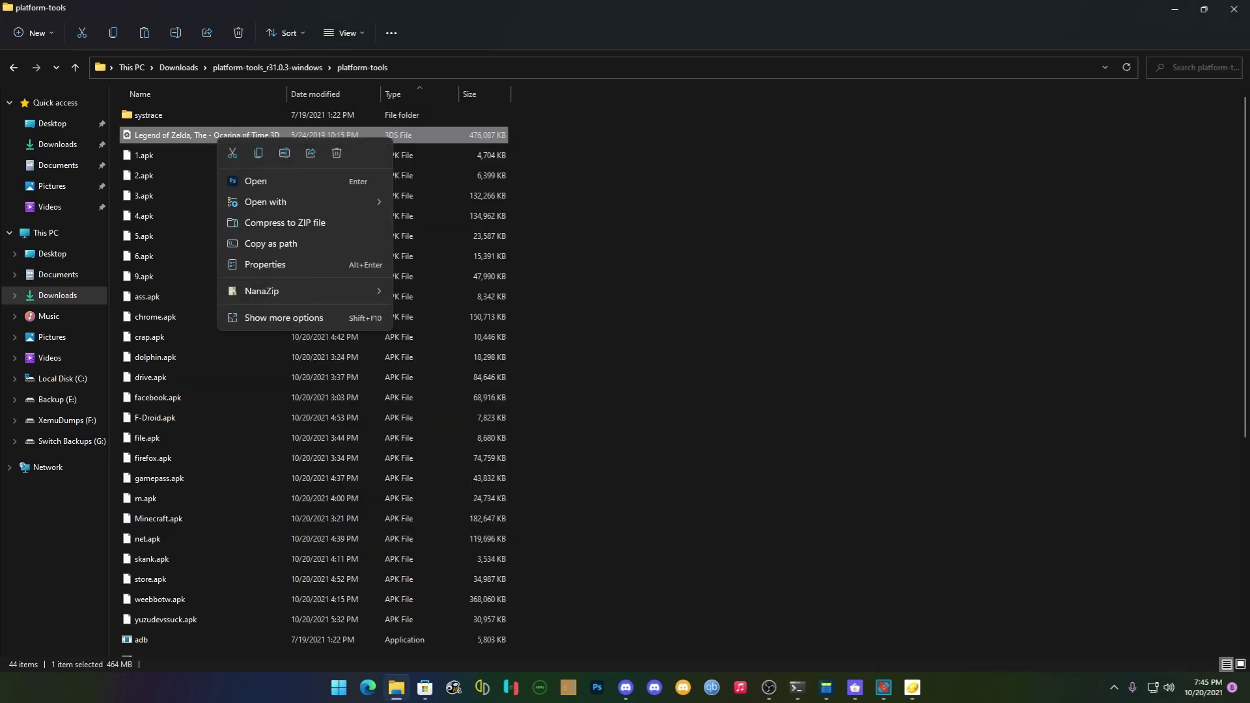
left_click(285, 153)
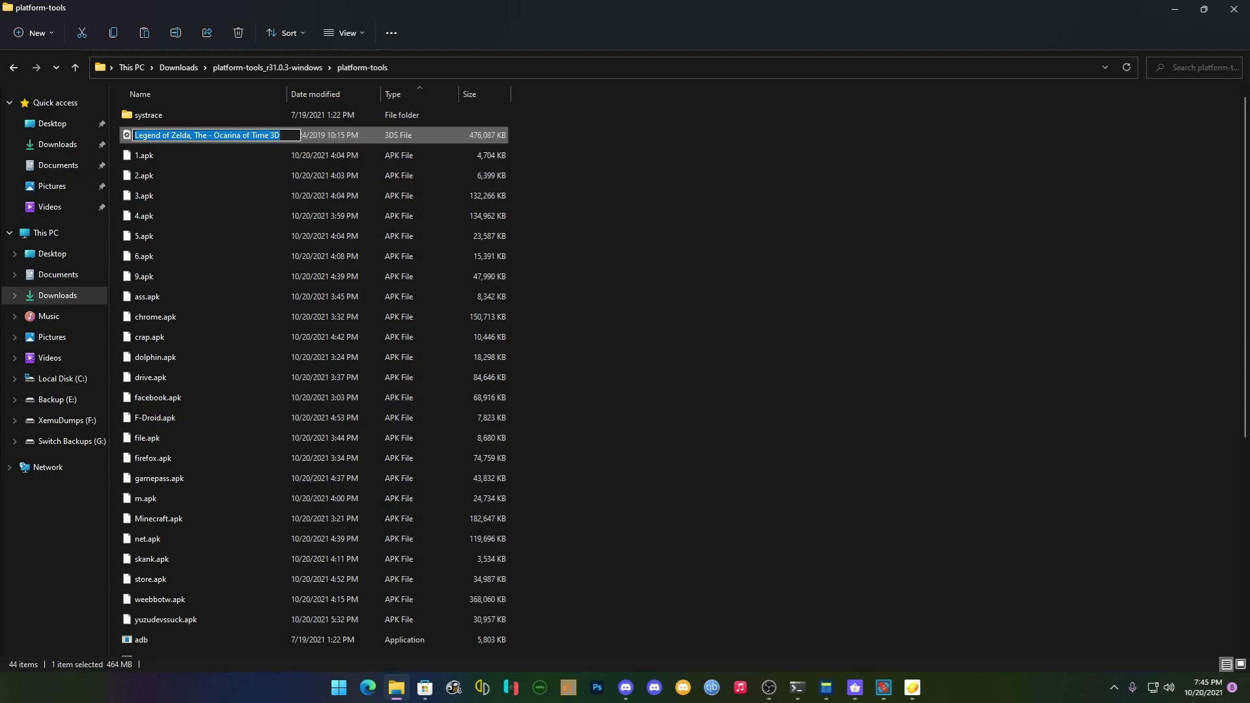
right_click(263, 138)
left_click(296, 183)
Try to run ./adb push with the copied file name plus .3ds and the destination /sdcard/download in PowerShell
left_click(1175, 8)
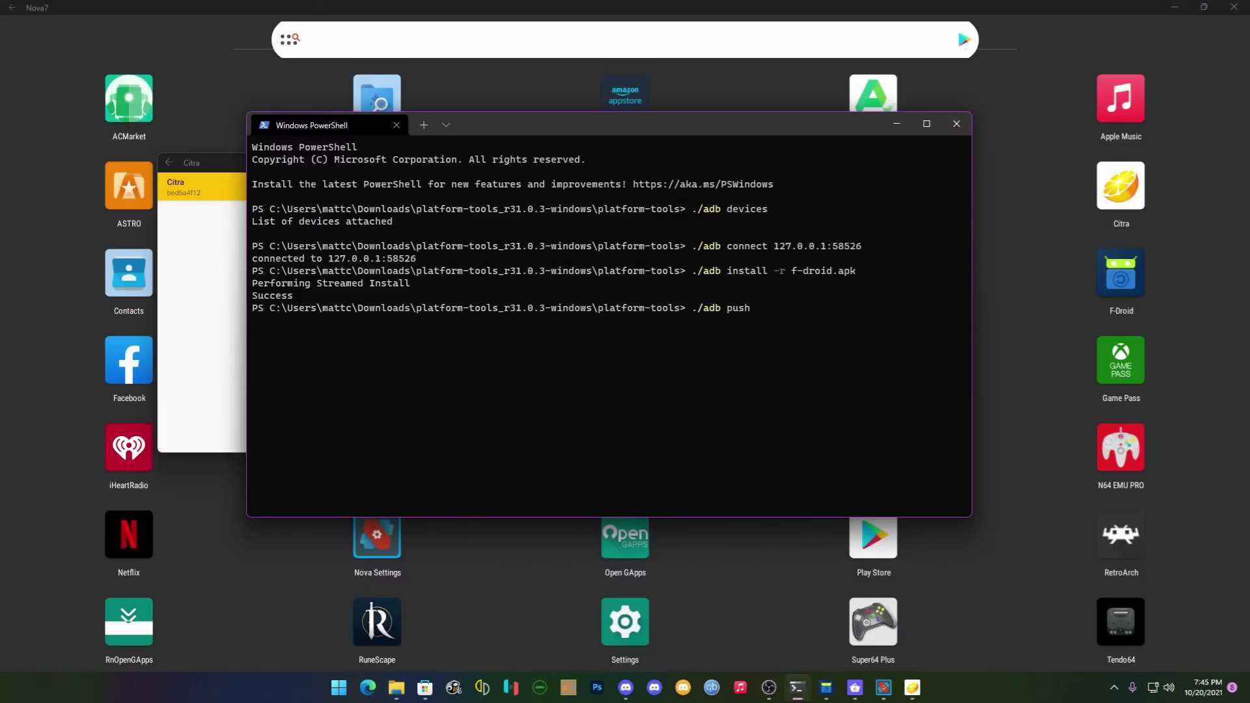
key("ctrl+v")
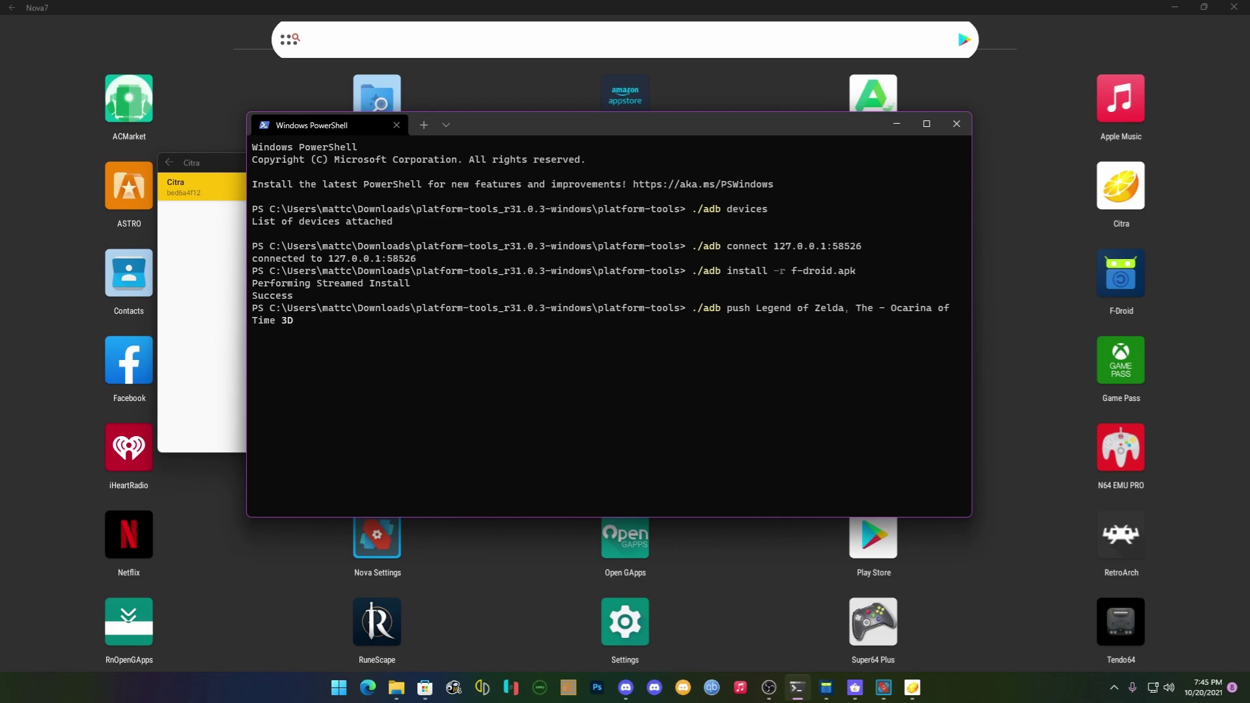
type(".3ds /sdcard/download")
key("Return")
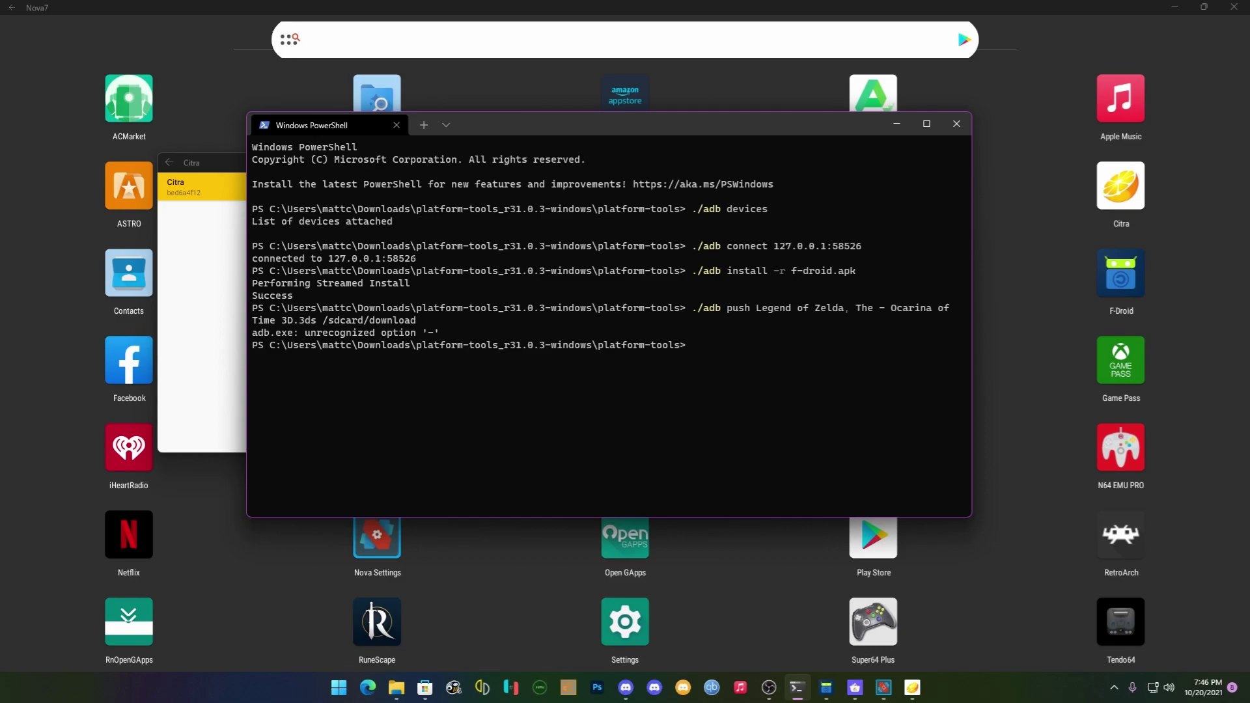
Rename the Ocarina of Time 3D file in the platform-tools folder as zelda and return to PowerShell
left_click(396, 687)
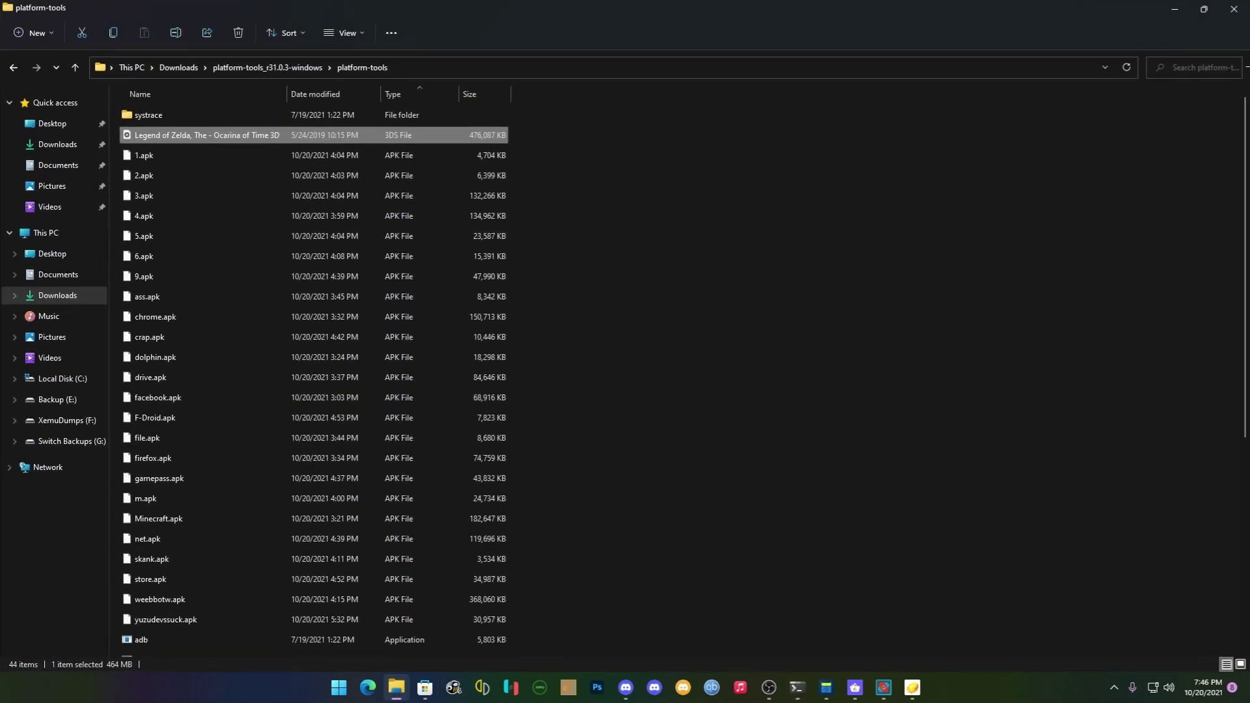
right_click(199, 135)
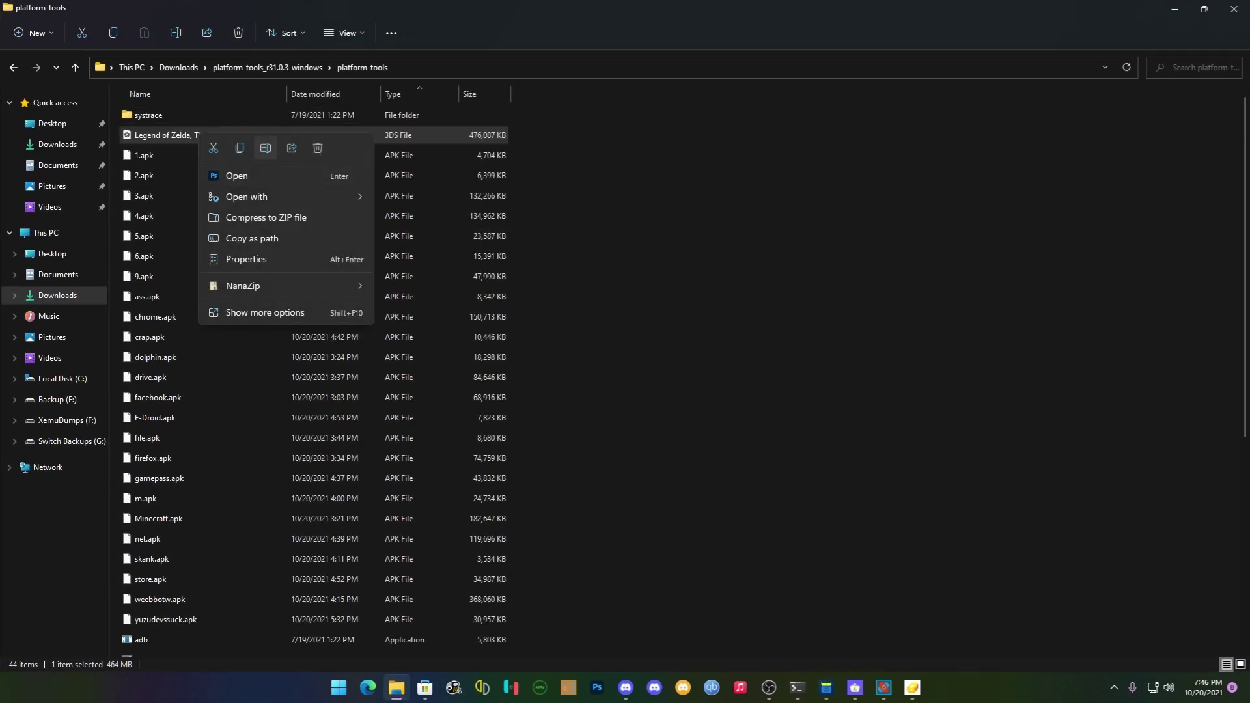
left_click(265, 147)
type("zelda")
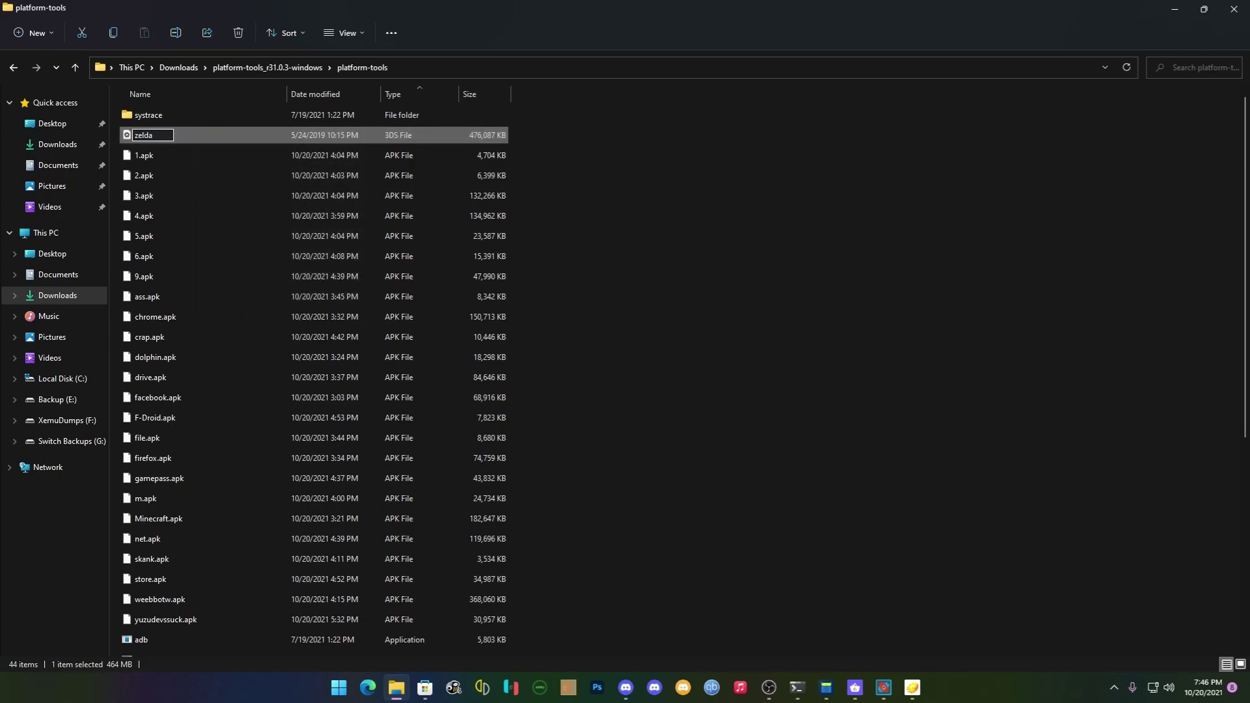
key("Return")
left_click(1174, 9)
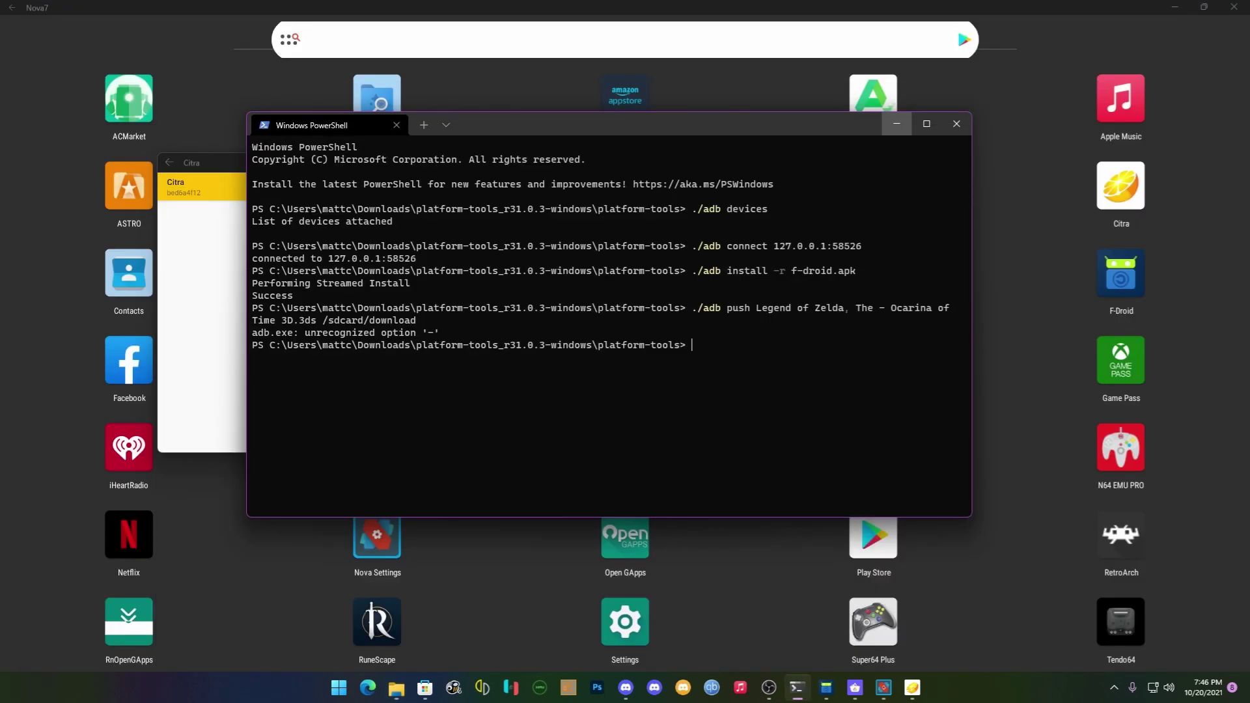
Reuse the previous push command with the file name replaced, running ./adb push zelda.3ds /sdcard/download
key("Up")
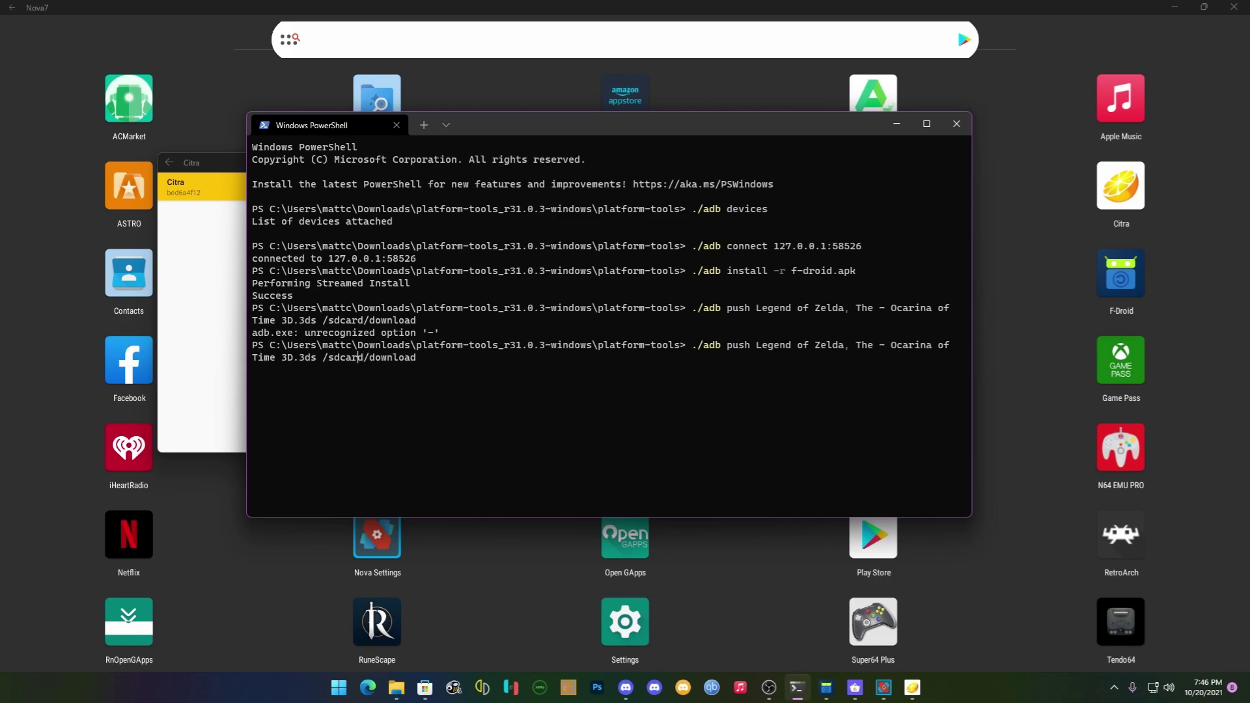
key("BackSpace")
key("BackSpace")
key("BackSpace")
key("BackSpace")
key("BackSpace")
key("BackSpace")
key("BackSpace")
key("BackSpace")
key("BackSpace")
key("BackSpace")
key("BackSpace")
key("BackSpace")
key("BackSpace")
key("BackSpace")
key("BackSpace")
key("BackSpace")
key("BackSpace")
key("BackSpace")
key("BackSpace")
key("BackSpace")
key("BackSpace")
key("BackSpace")
key("BackSpace")
key("BackSpace")
key("BackSpace")
key("BackSpace")
key("BackSpace")
key("BackSpace")
key("BackSpace")
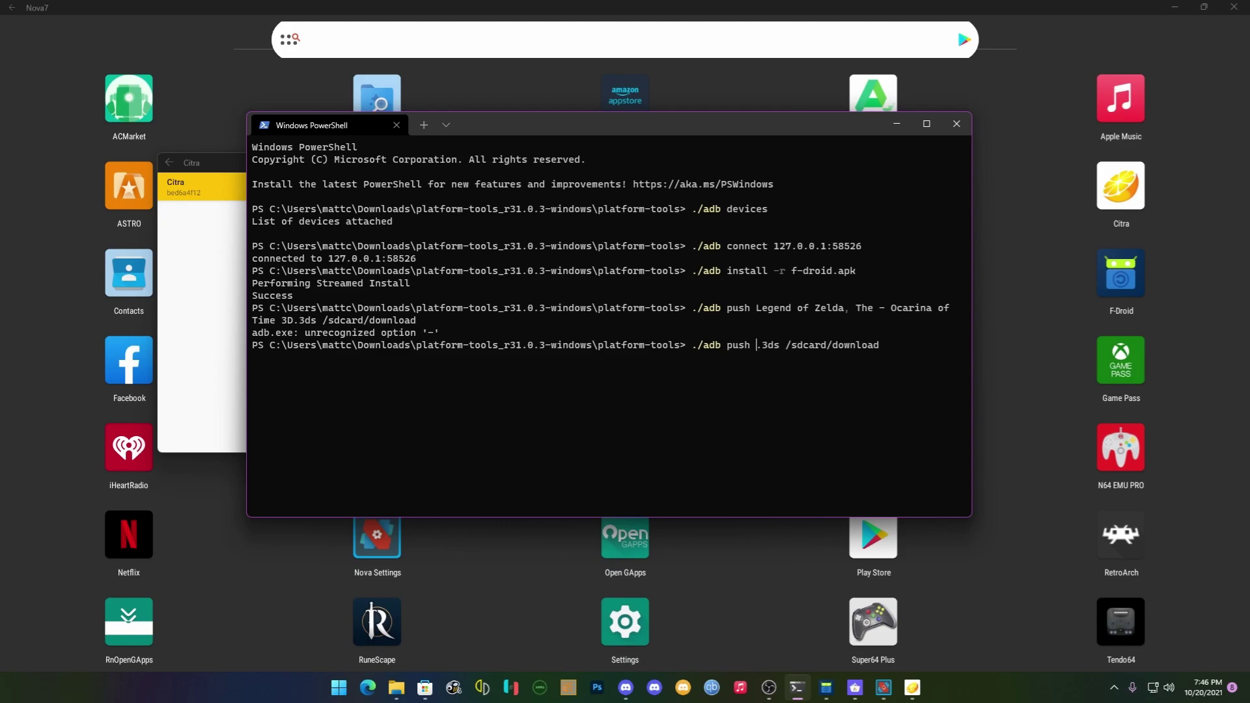
type("zelda")
key("Return")
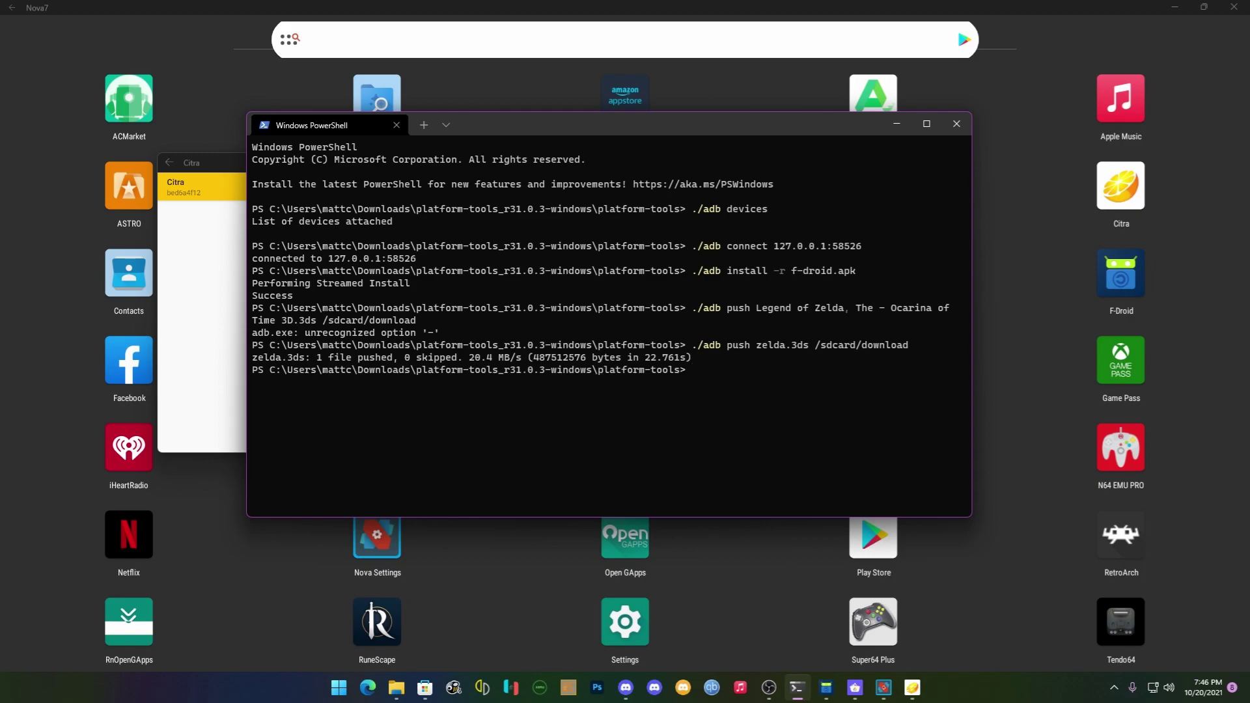
Close Citra, minimize the PowerShell window and relaunch Citra from Nova7's app drawer
key("alt+Tab")
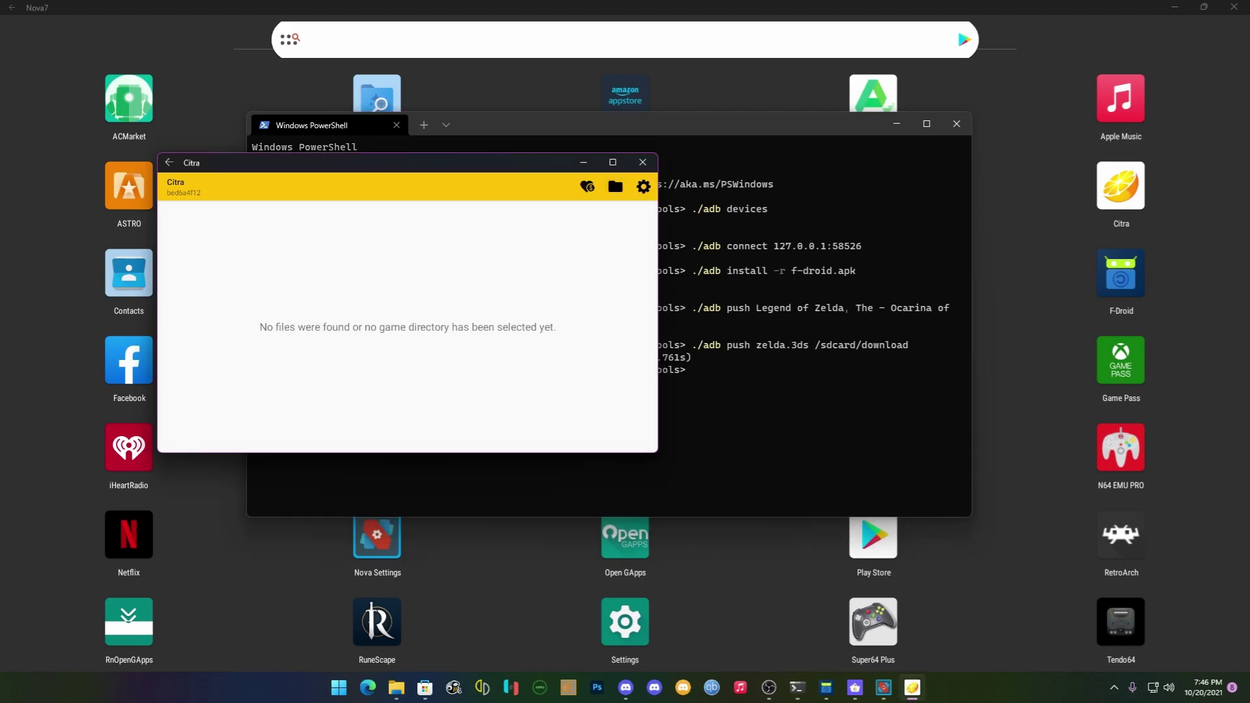
left_click(642, 162)
left_click(896, 123)
left_click(1121, 186)
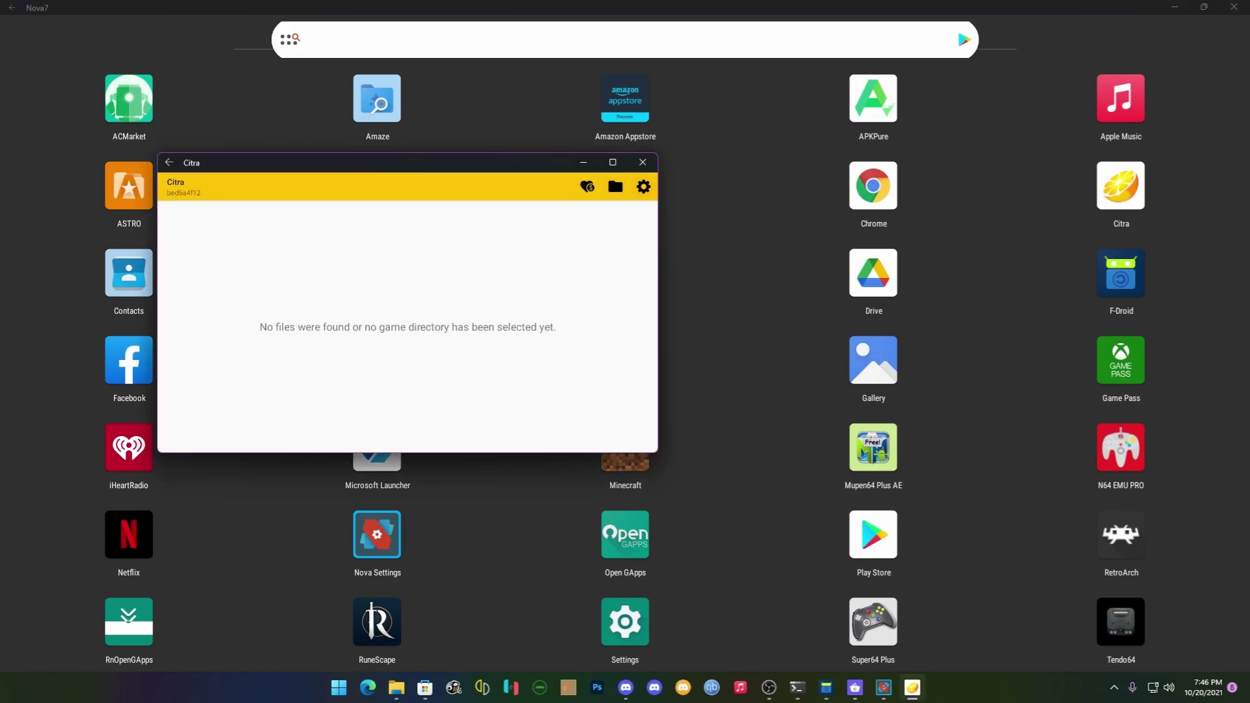
Look through Citra's settings categories and the General options, and return to the game list
left_click(643, 187)
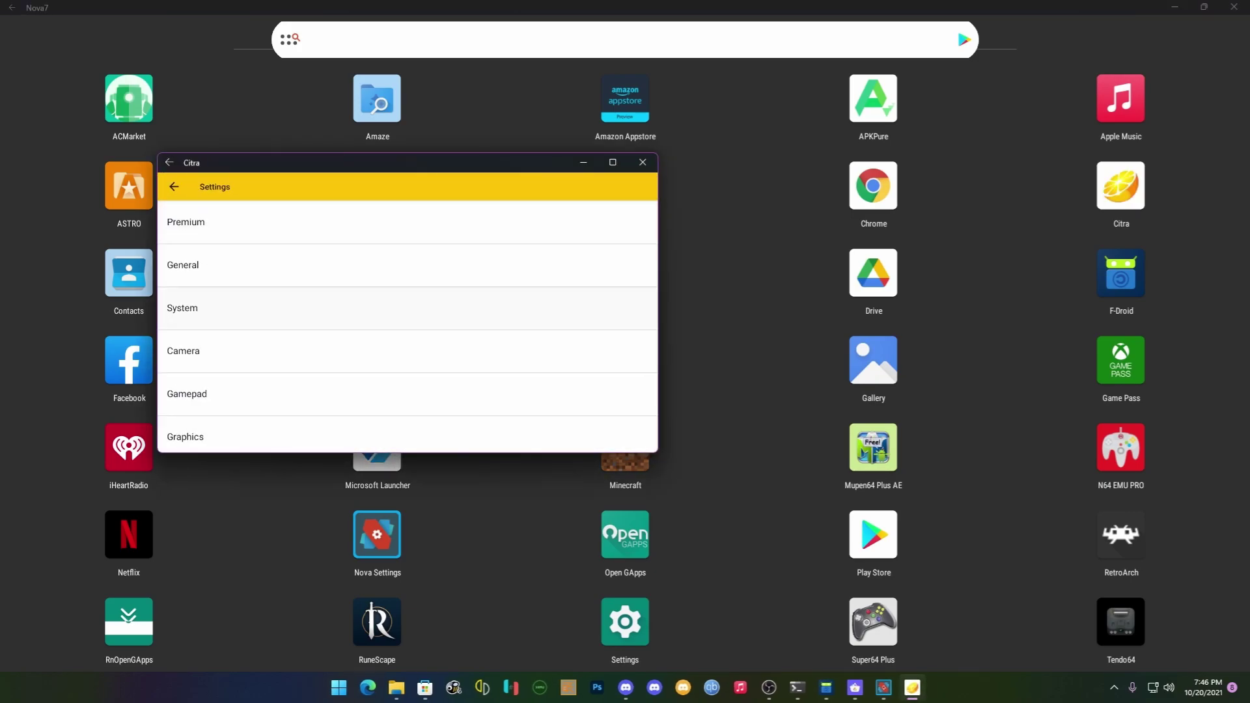
scroll(407, 326, "down", 3)
scroll(407, 326, "up", 3)
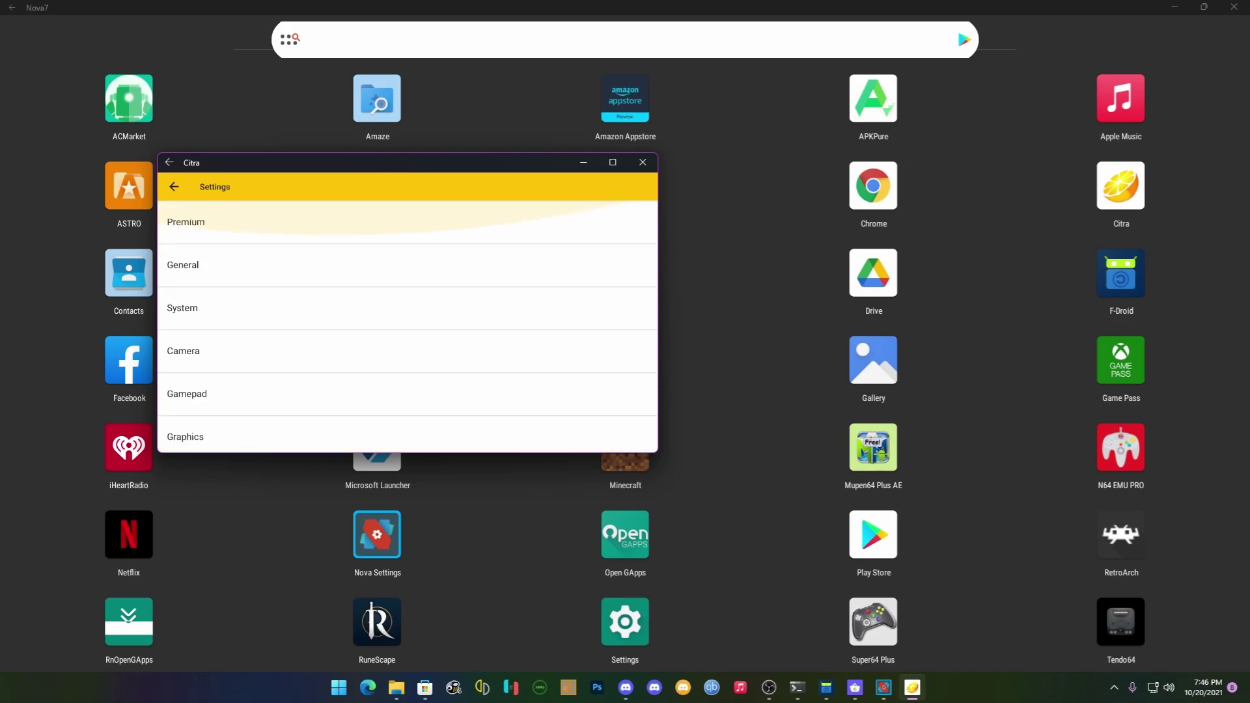
left_click(407, 265)
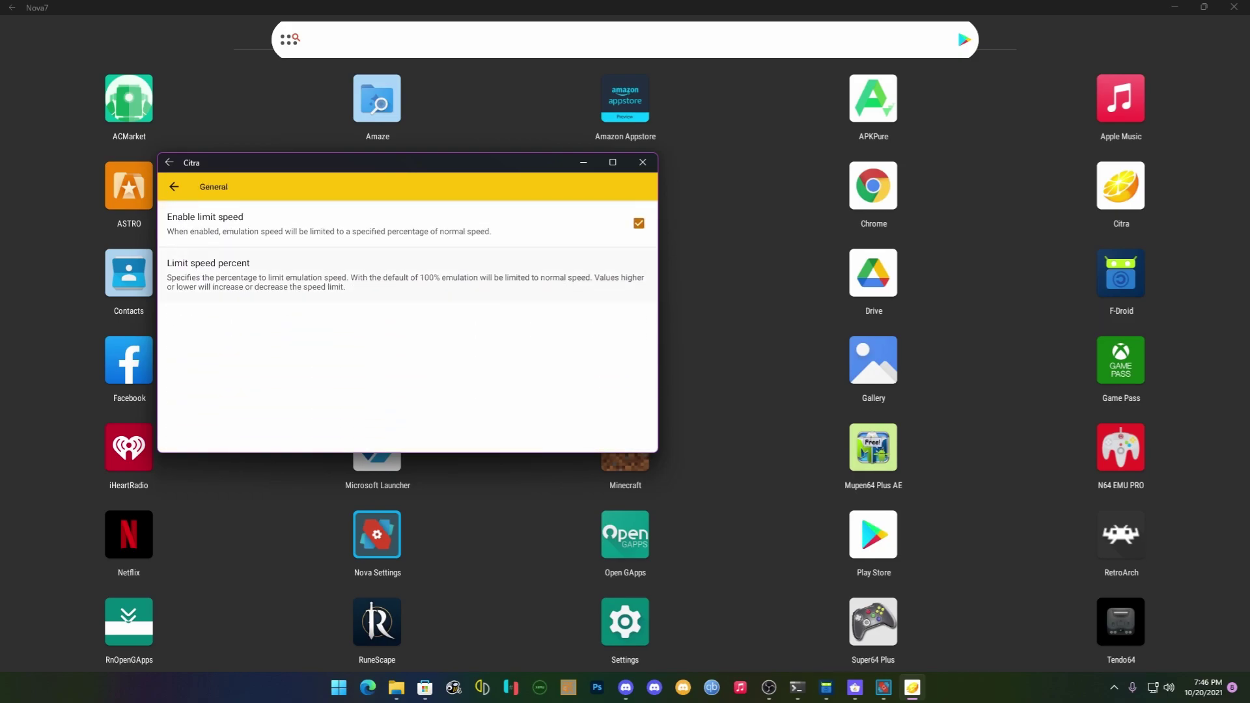
left_click(174, 187)
left_click(174, 187)
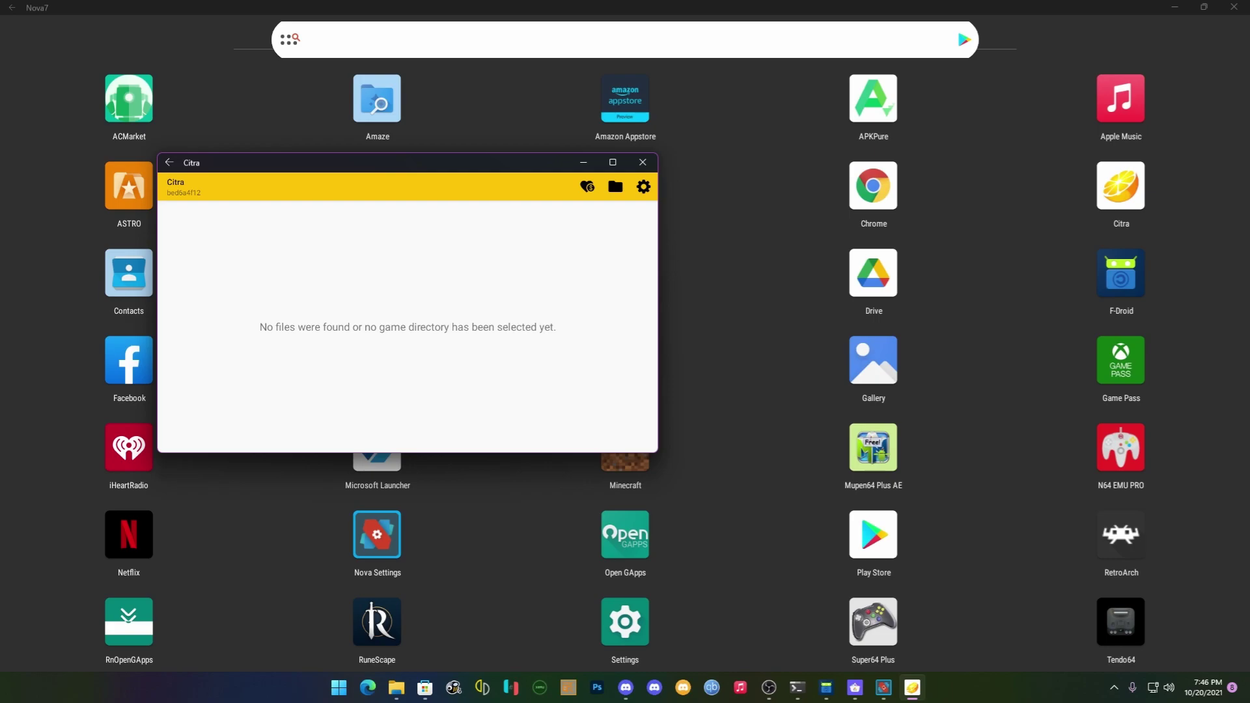
Choose the Download folder containing zelda.3ds as Citra's game folder
left_click(615, 187)
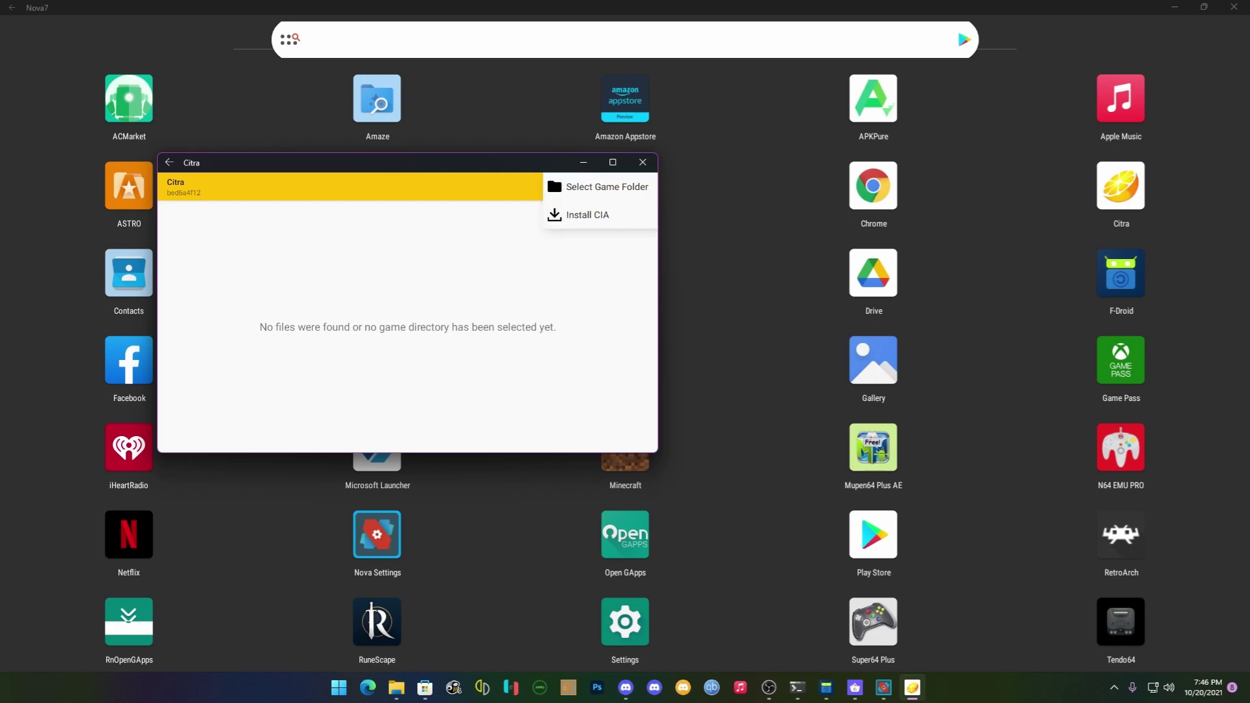
left_click(607, 187)
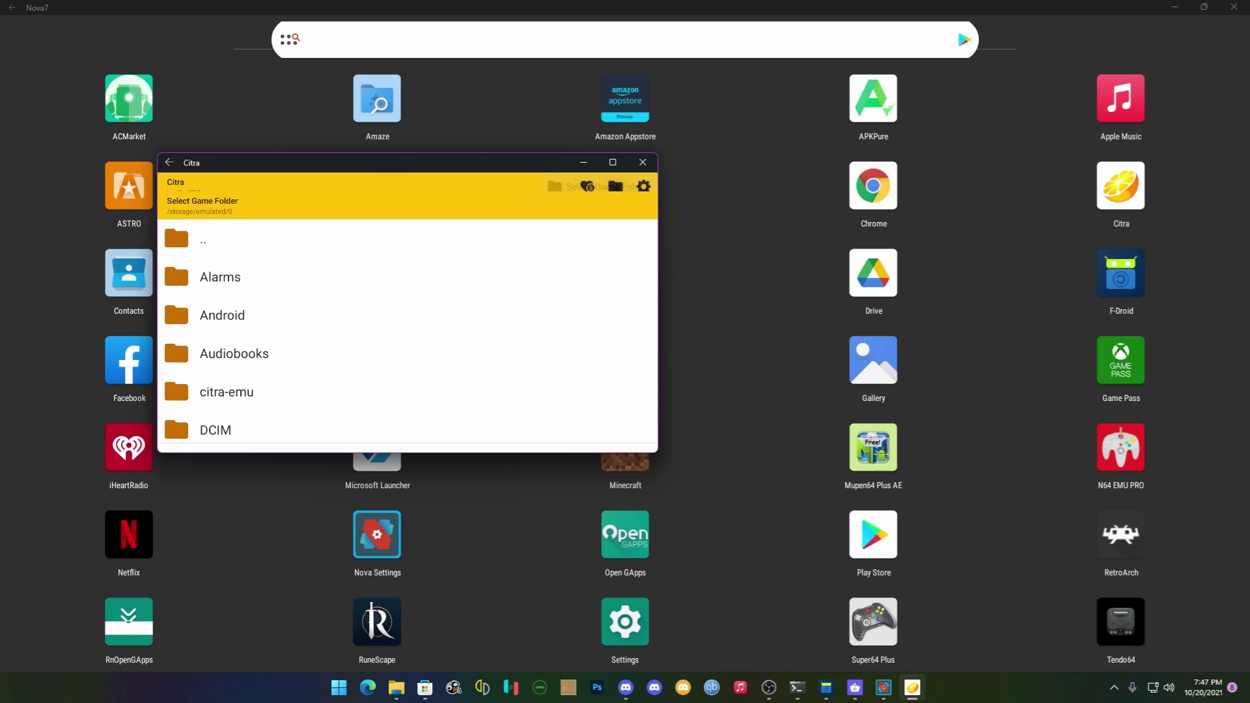
scroll(408, 312, "down", 3)
scroll(407, 313, "down", 5)
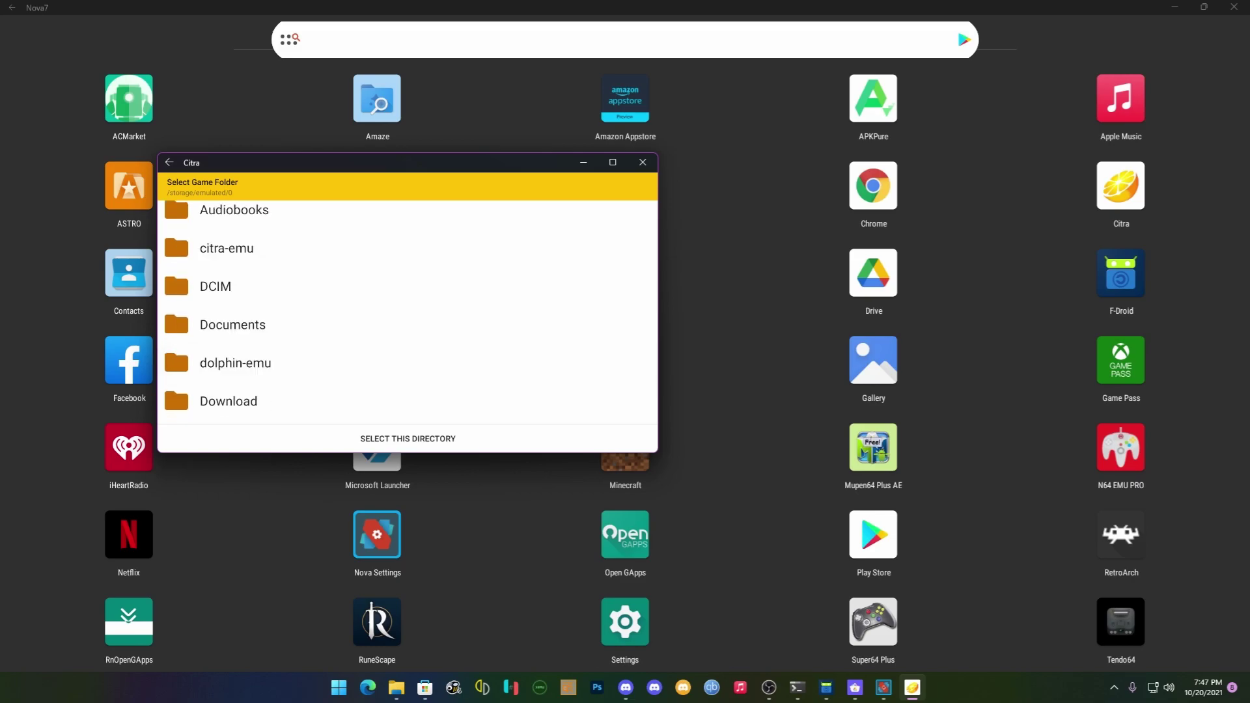
scroll(407, 313, "down", 4)
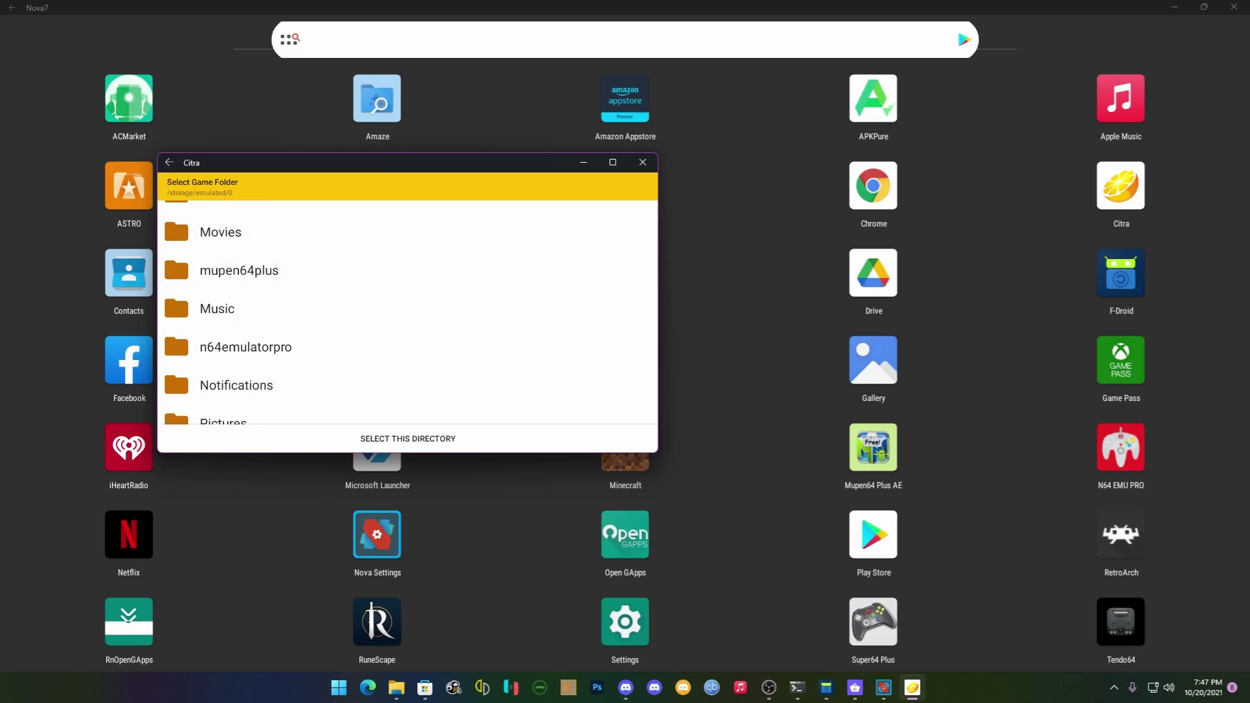
scroll(408, 313, "up", 10)
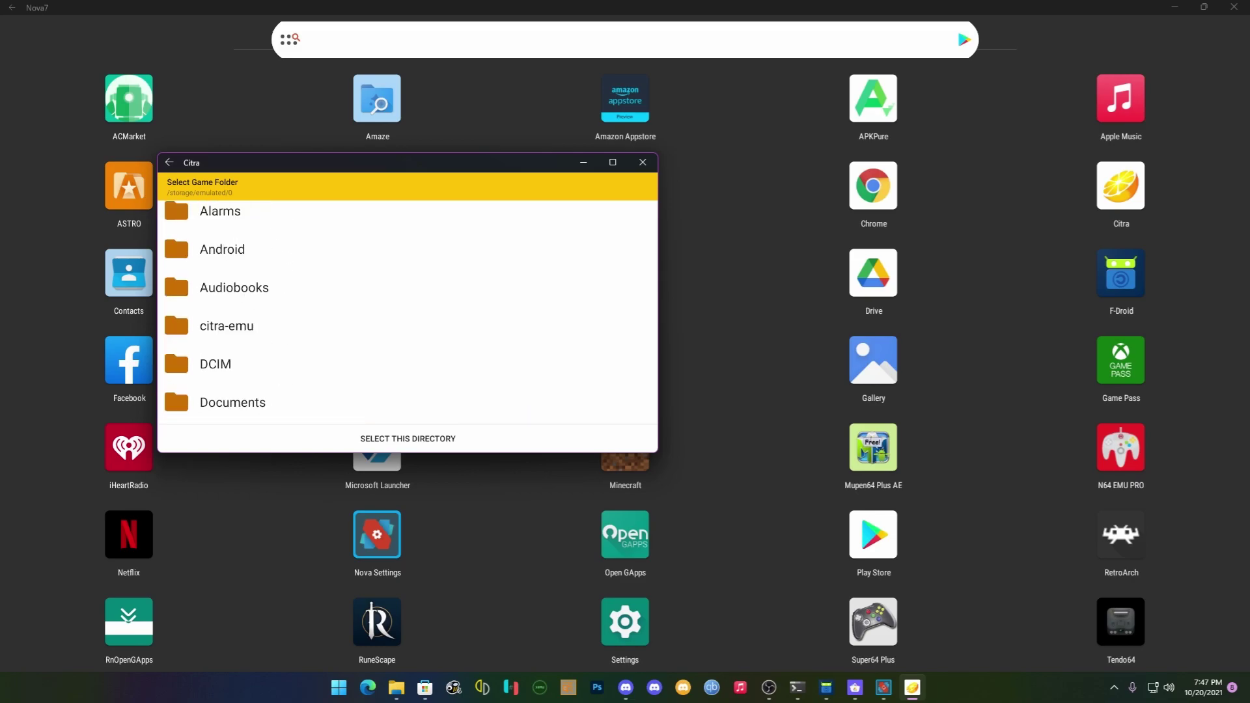
scroll(407, 312, "down", 3)
left_click(229, 359)
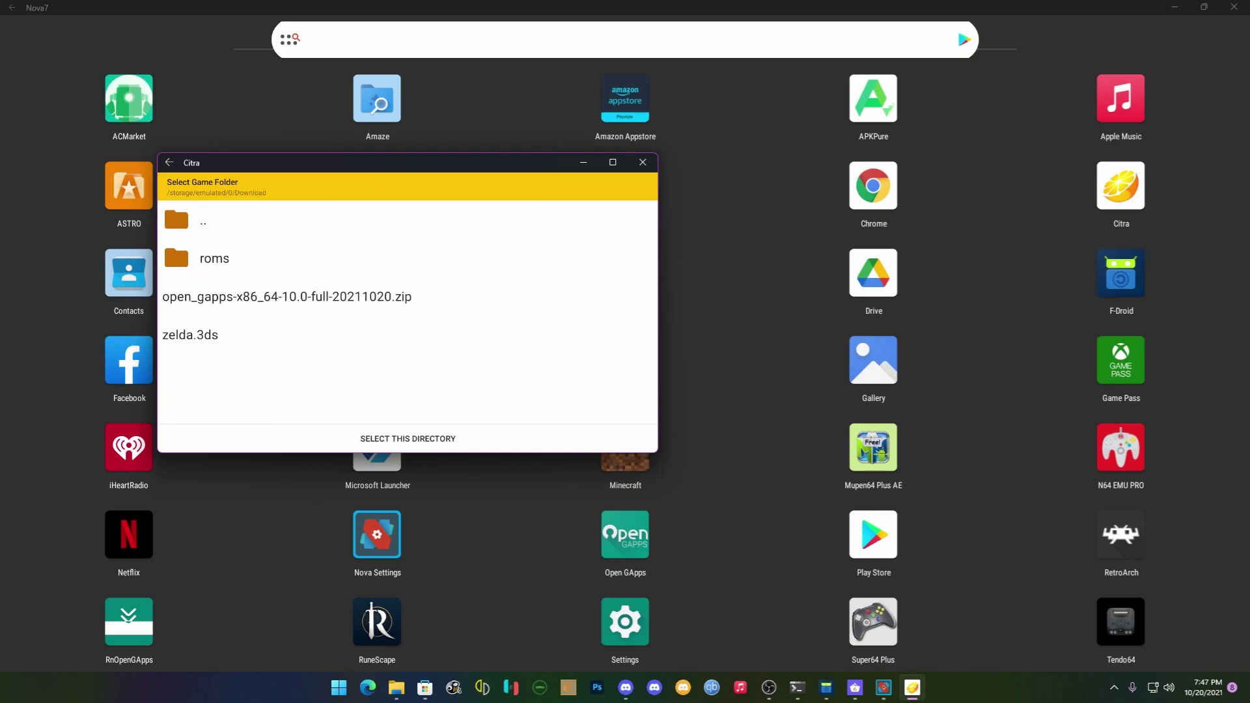
left_click(229, 335)
left_click(408, 438)
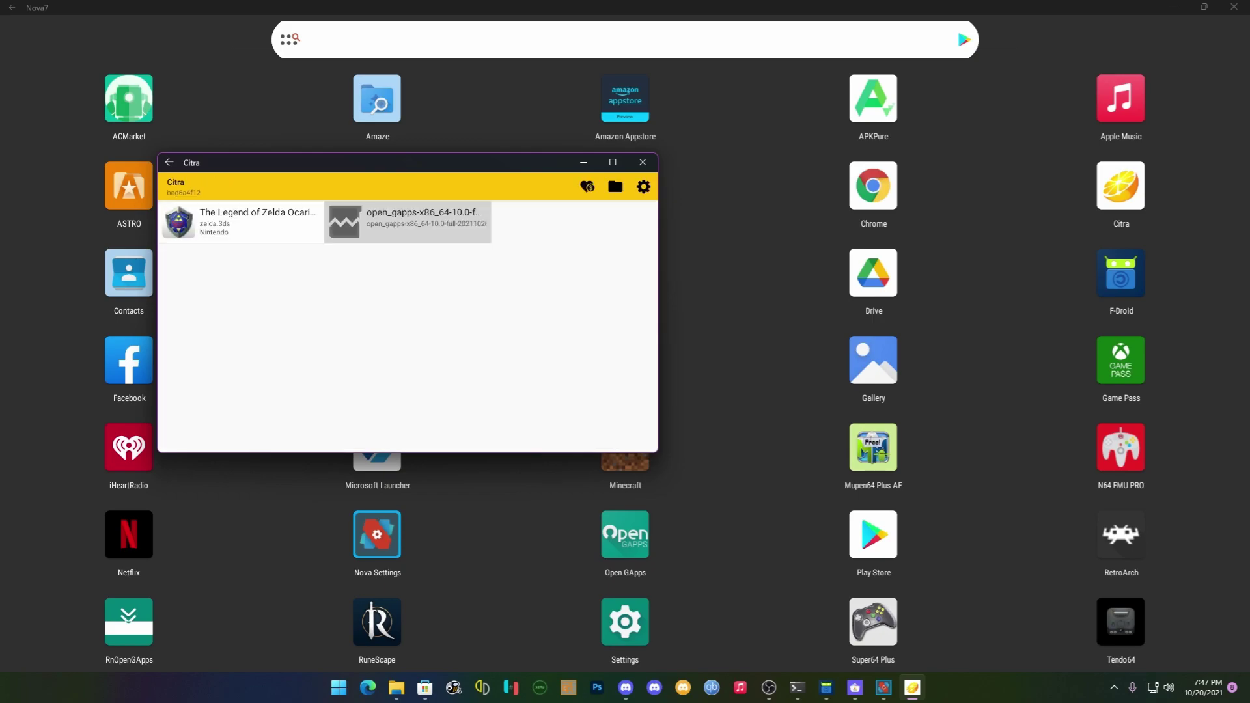
Start The Legend of Zelda Ocarina of Time from Citra's game list, relaunching Citra for a second attempt
left_click(241, 222)
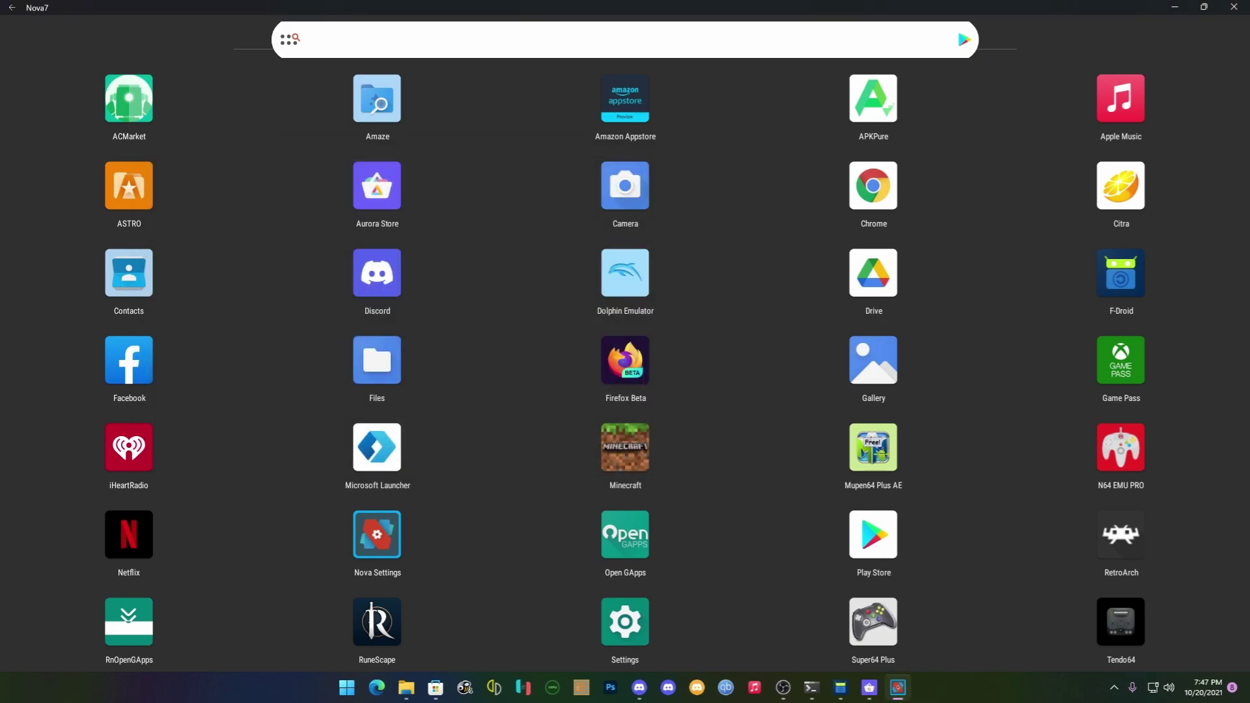
left_click(1120, 186)
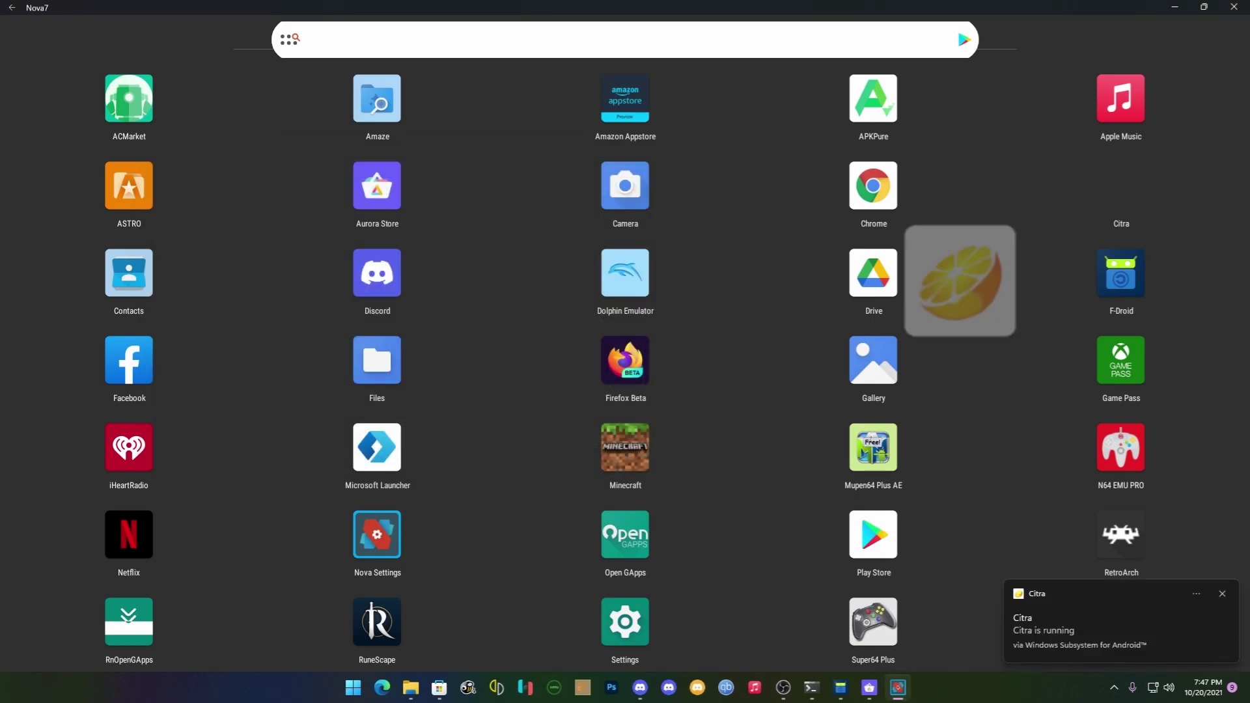
left_click(241, 222)
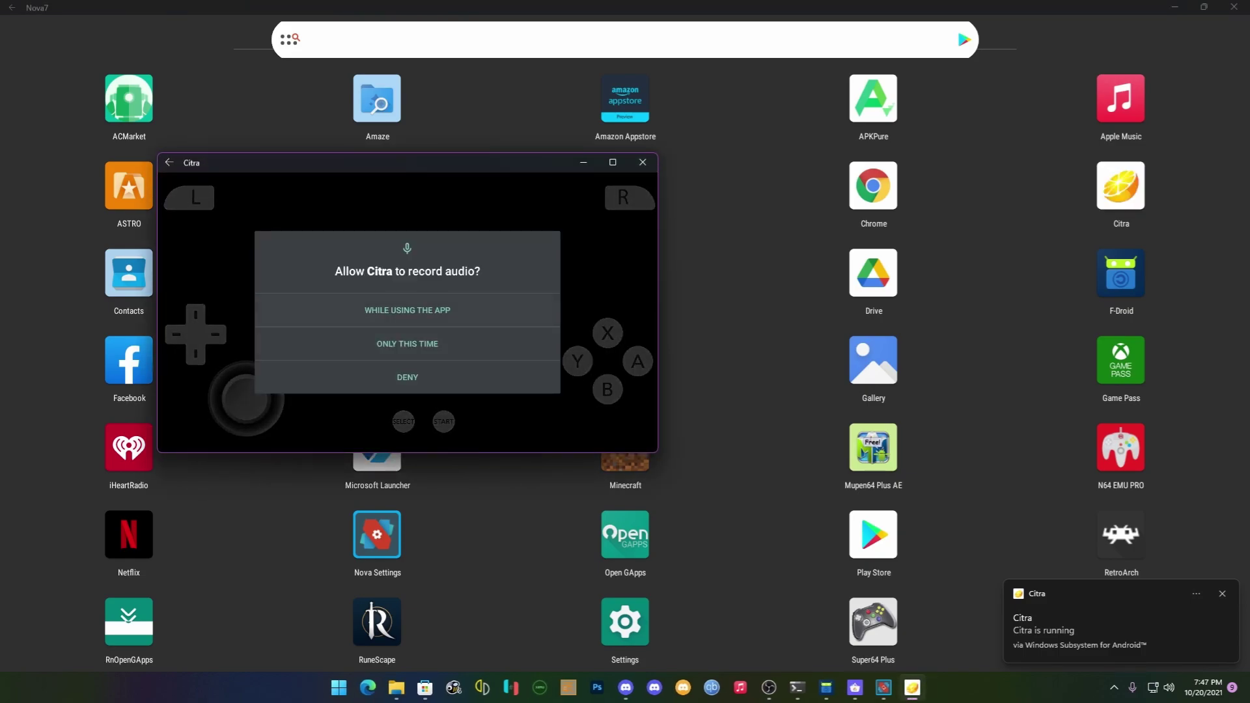
Allow Citra to record audio while using the app, and relaunch it to try The Legend of Zelda Ocarina of Time again
left_click(407, 310)
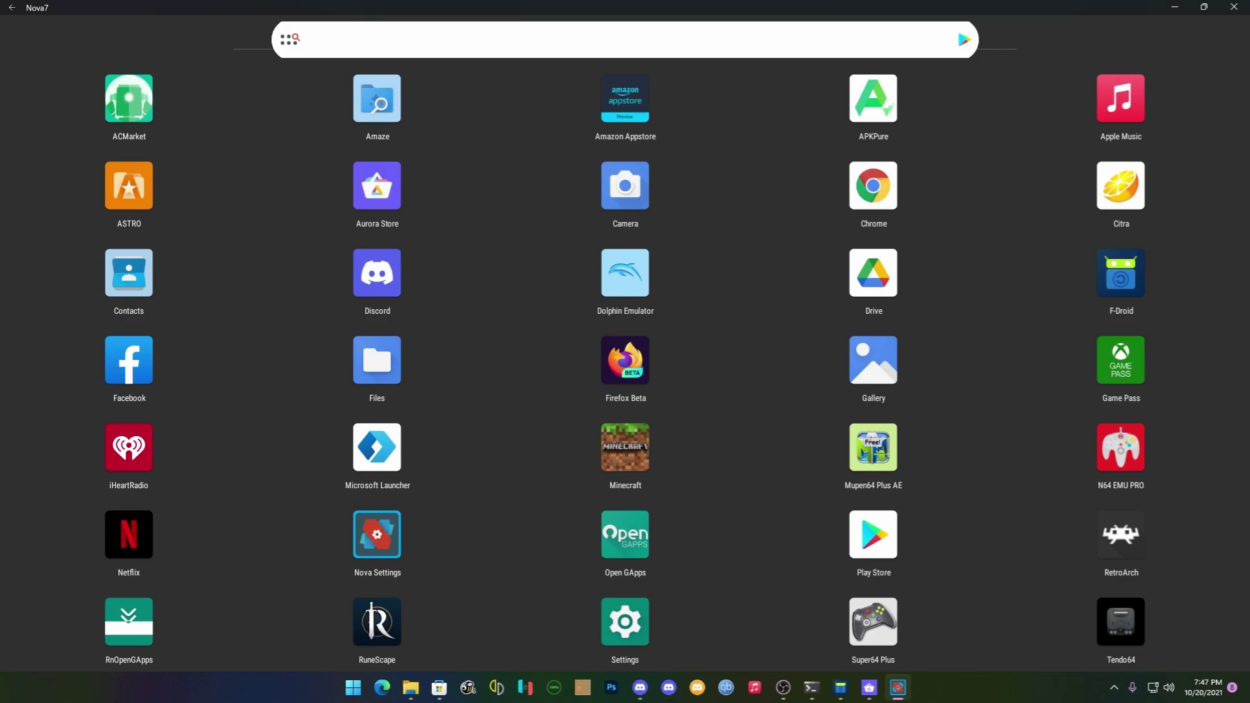
left_click(1120, 185)
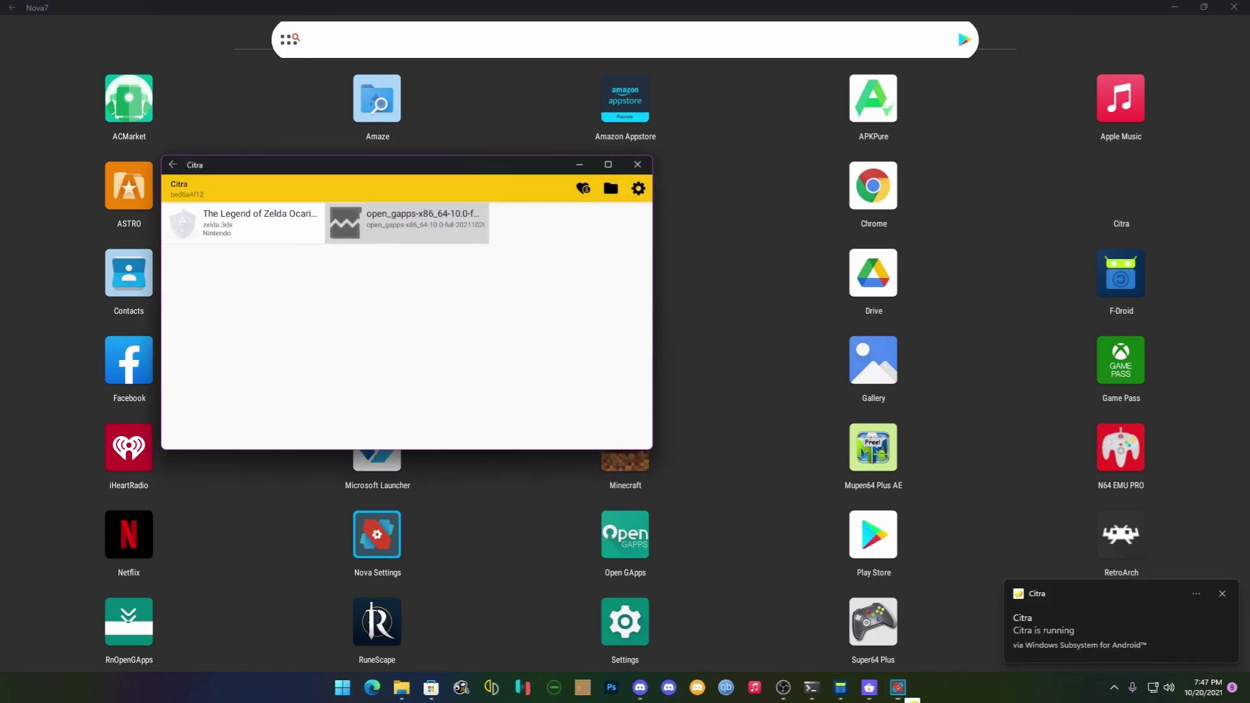
left_click(241, 222)
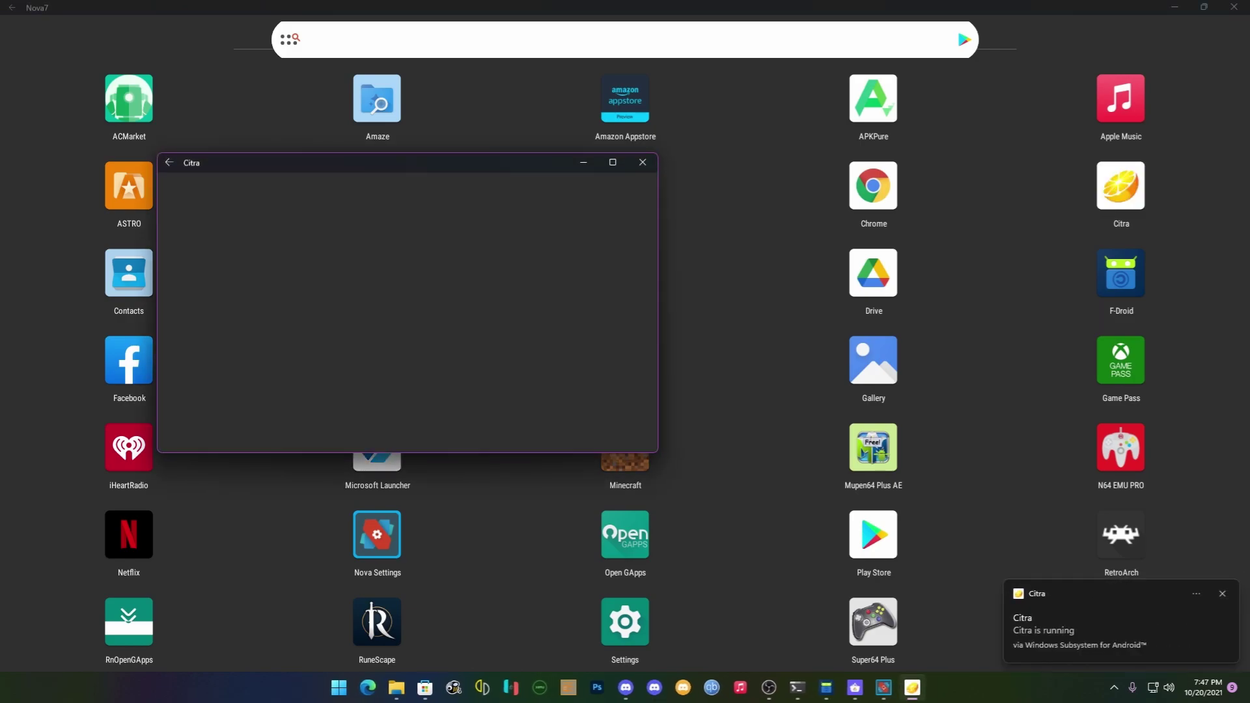
Look through Citra's Graphics settings, from the renderer options to the stereoscopy and Cardboard VR options, and close Citra
left_click(643, 187)
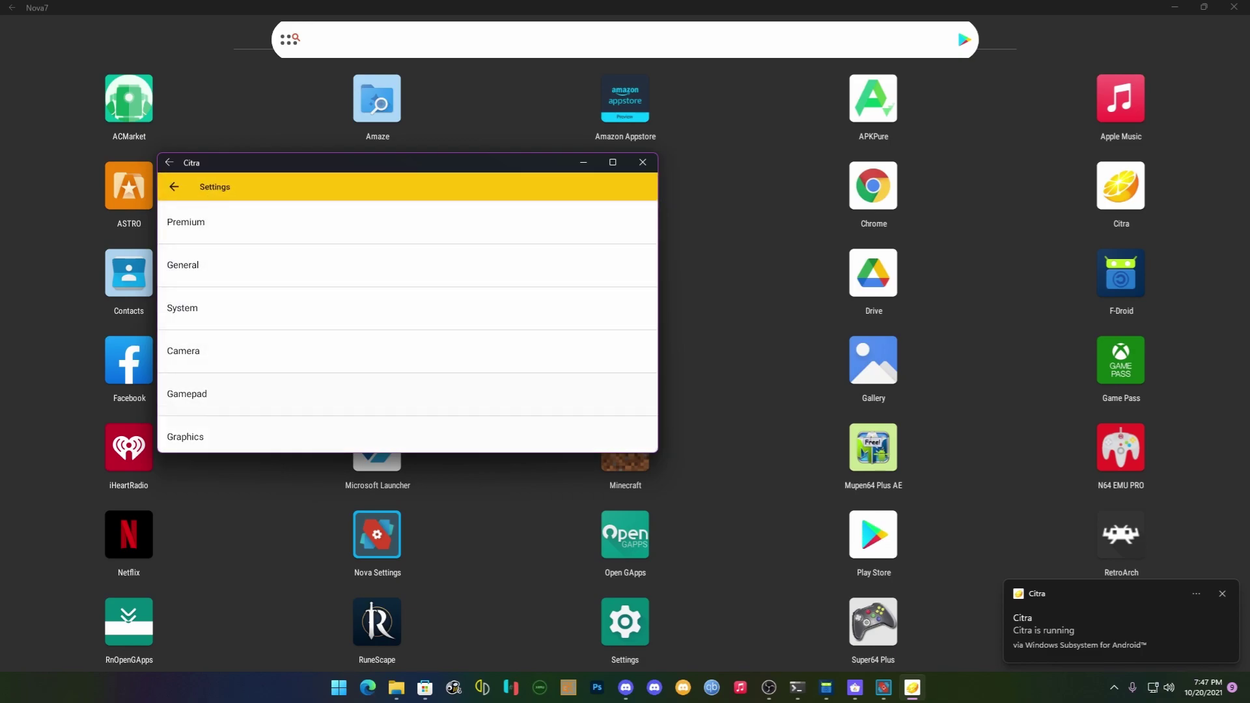
left_click(260, 434)
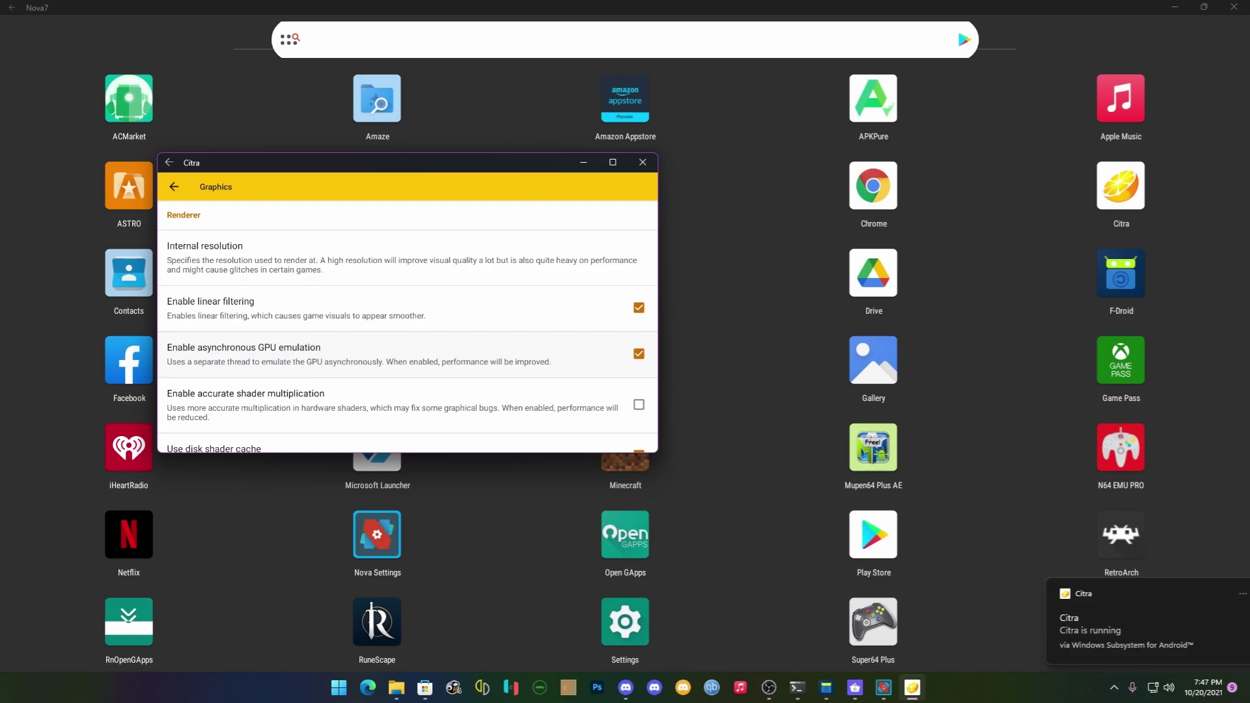
scroll(408, 332, "down", 3)
scroll(407, 325, "down", 3)
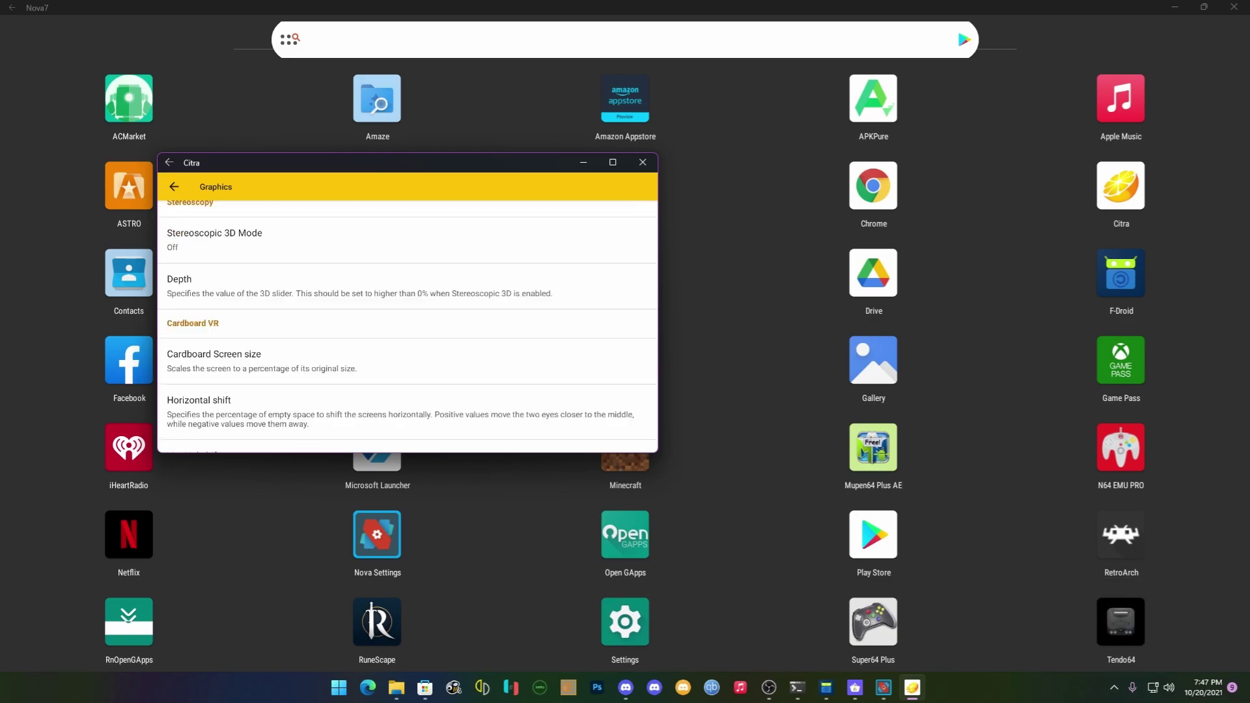
key("alt+F4")
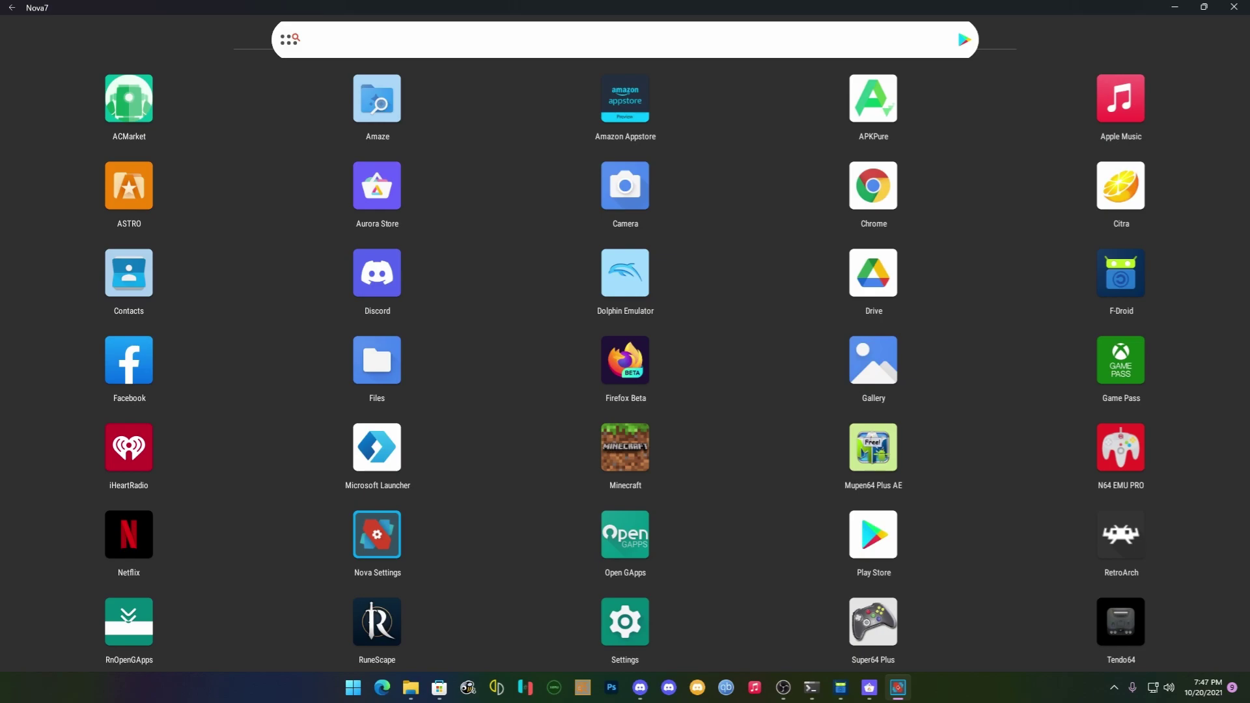
Look through the Android system settings categories down to About device, and close the settings window
scroll(625, 364, "down", 1)
scroll(624, 364, "up", 1)
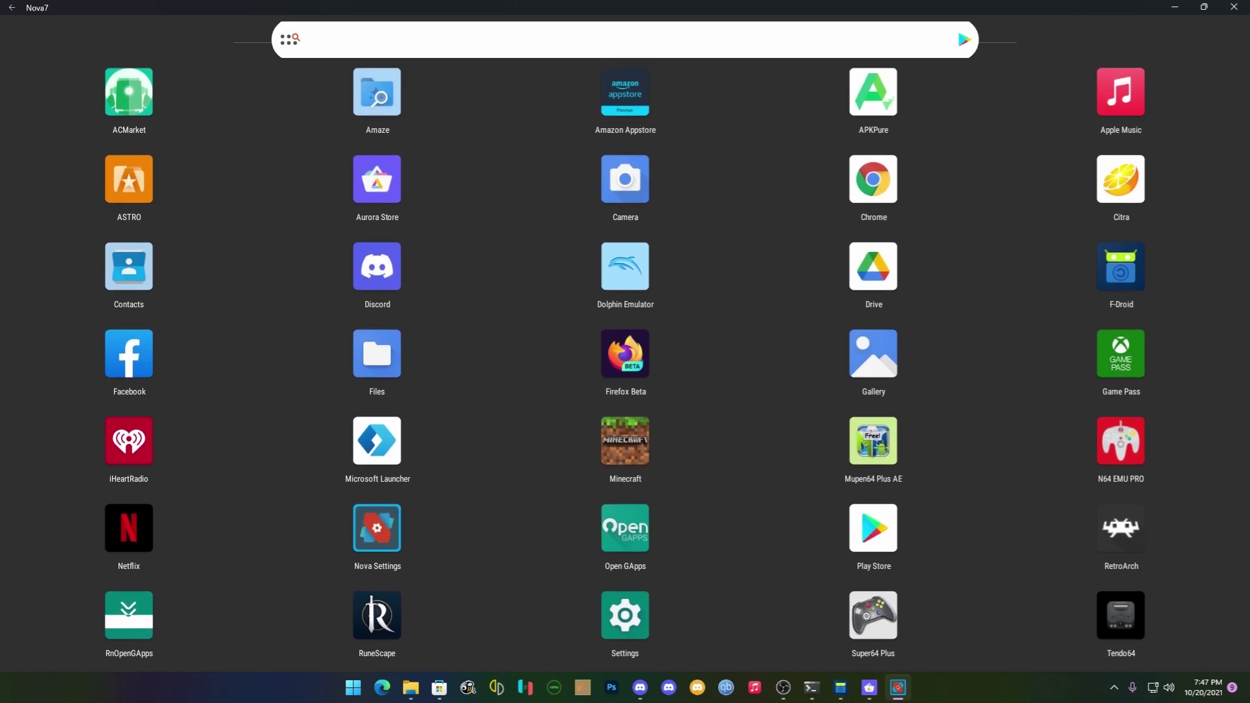
left_click(625, 615)
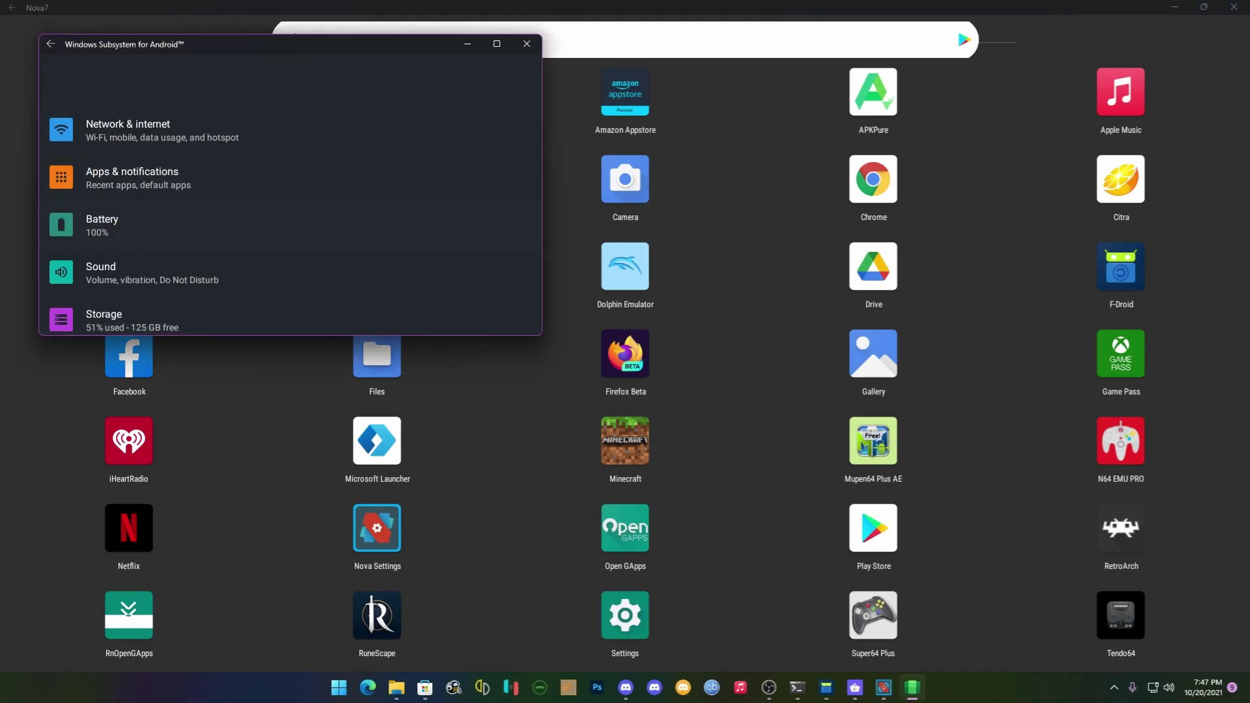
scroll(290, 195, "down", 5)
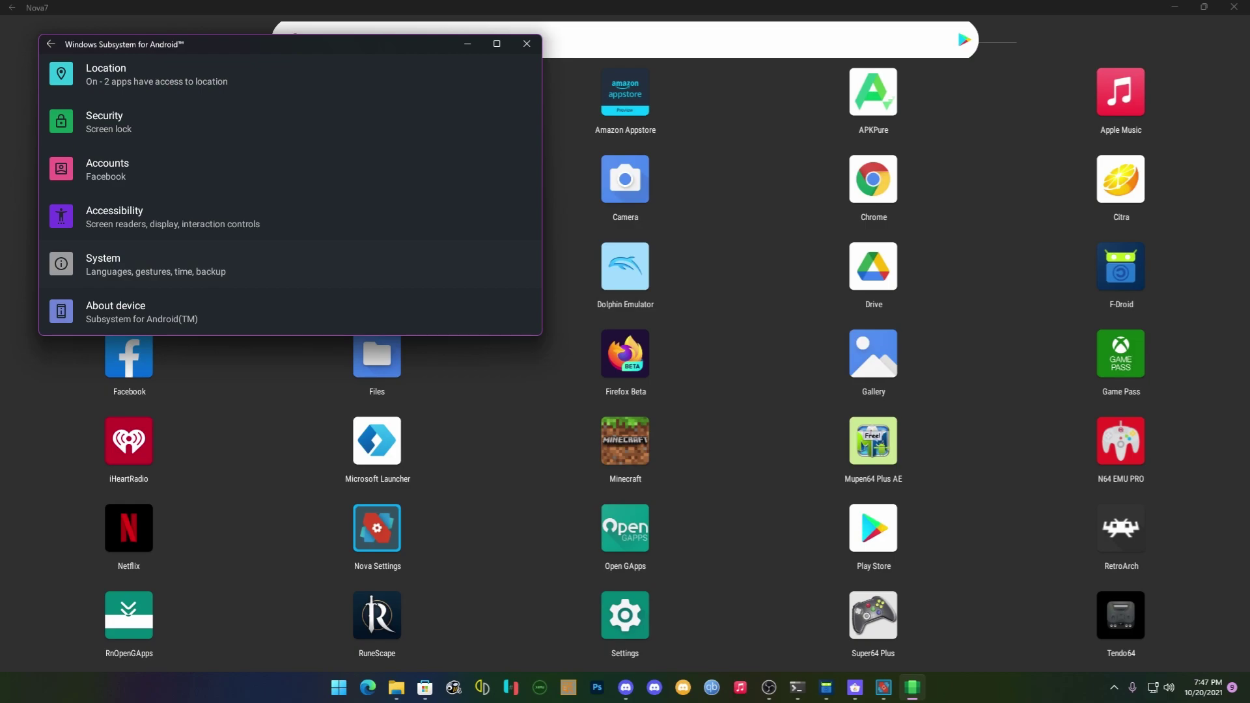
left_click(526, 43)
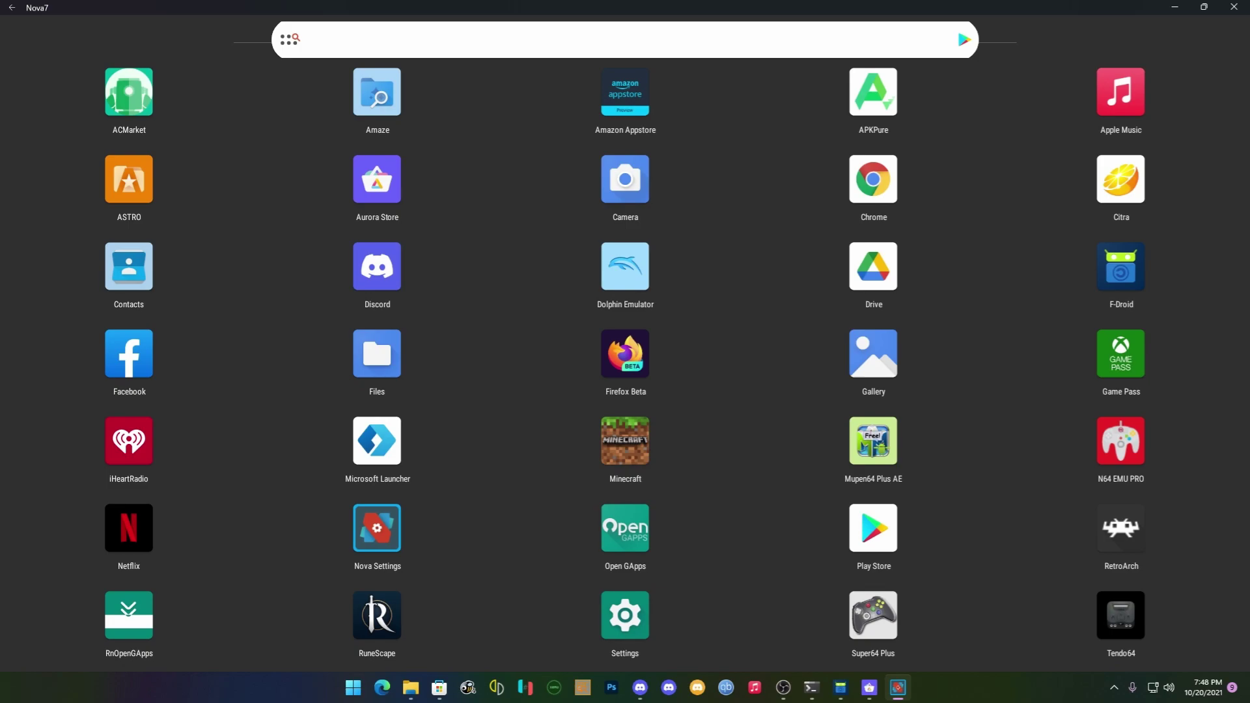
Launch Game Pass and Netflix from Nova7's app drawer
left_click(1120, 353)
left_click(129, 528)
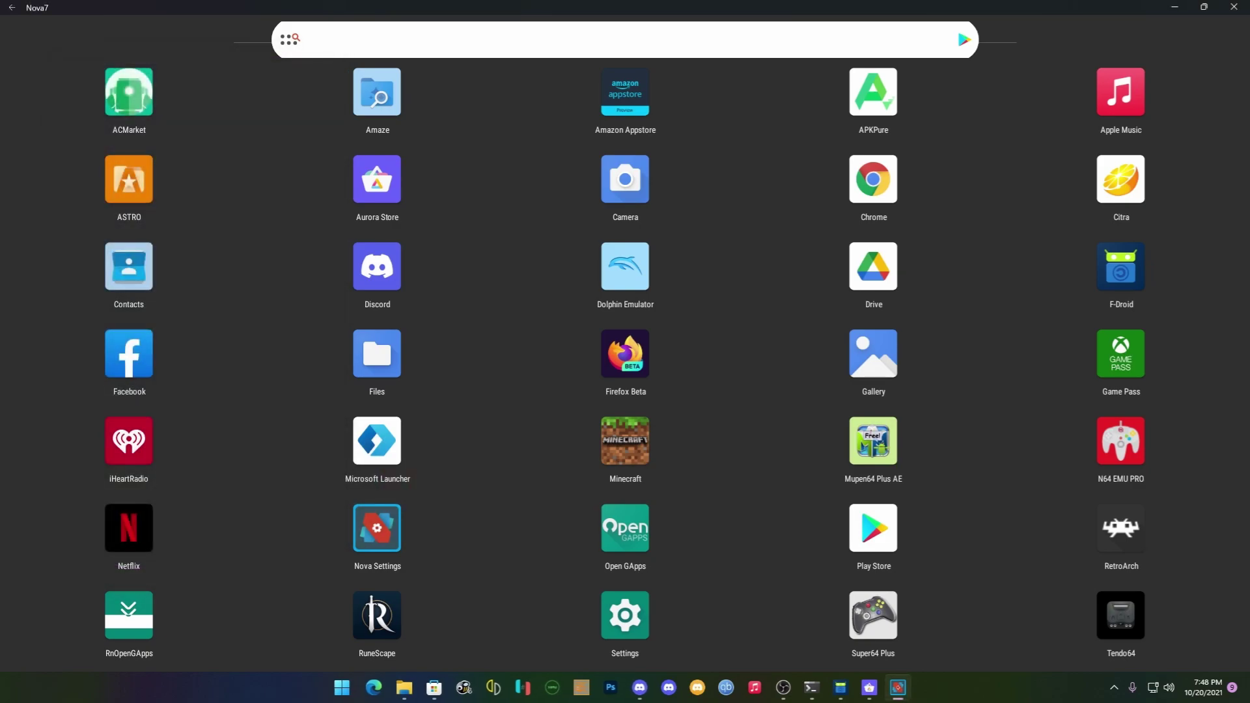